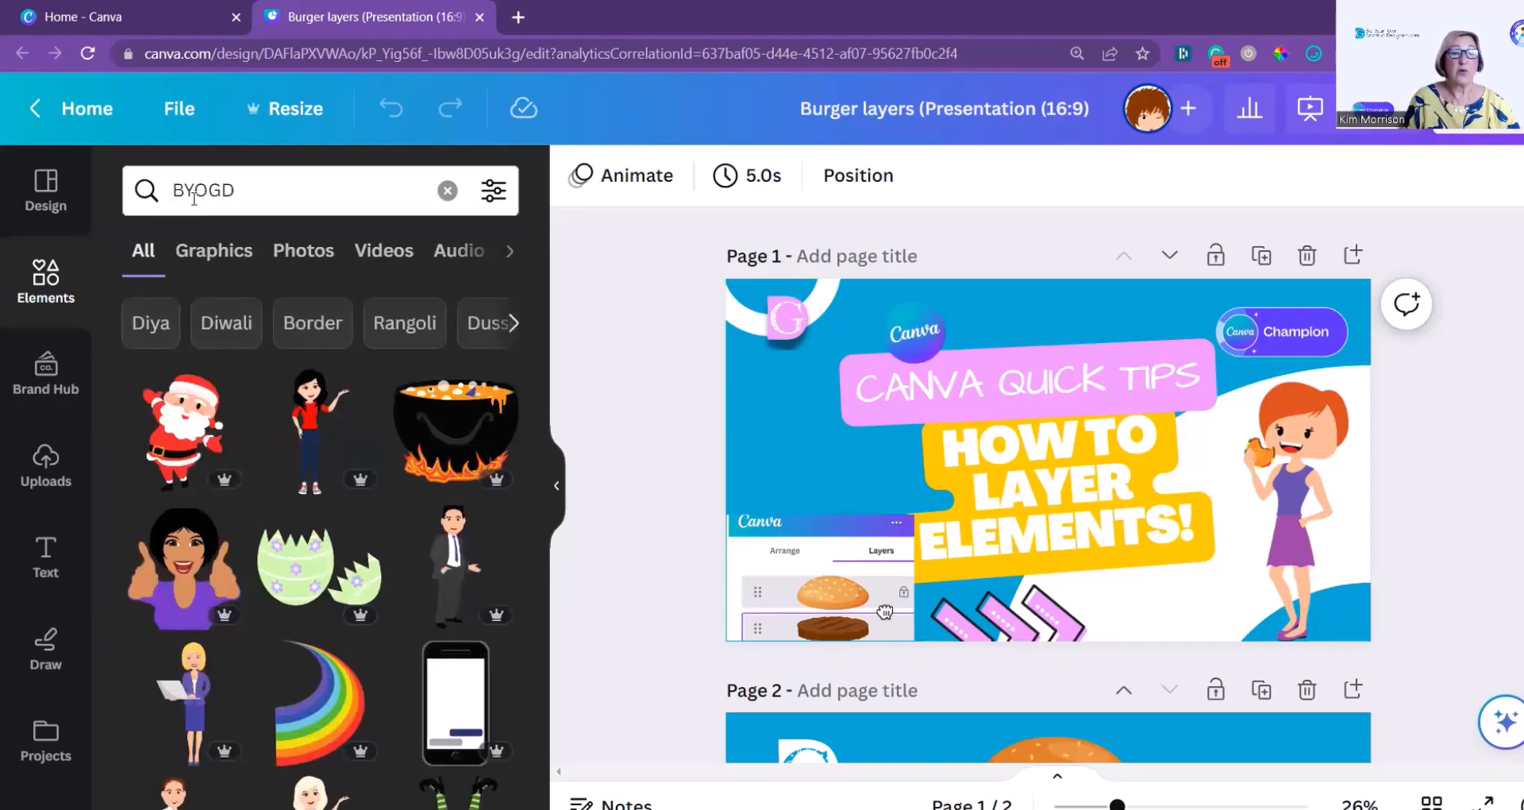
Browse the graphics in the Elements search results for BYOGD
{"action": "scroll", "coordinate": [283, 465], "scroll_direction": "down", "scroll_amount": 4}
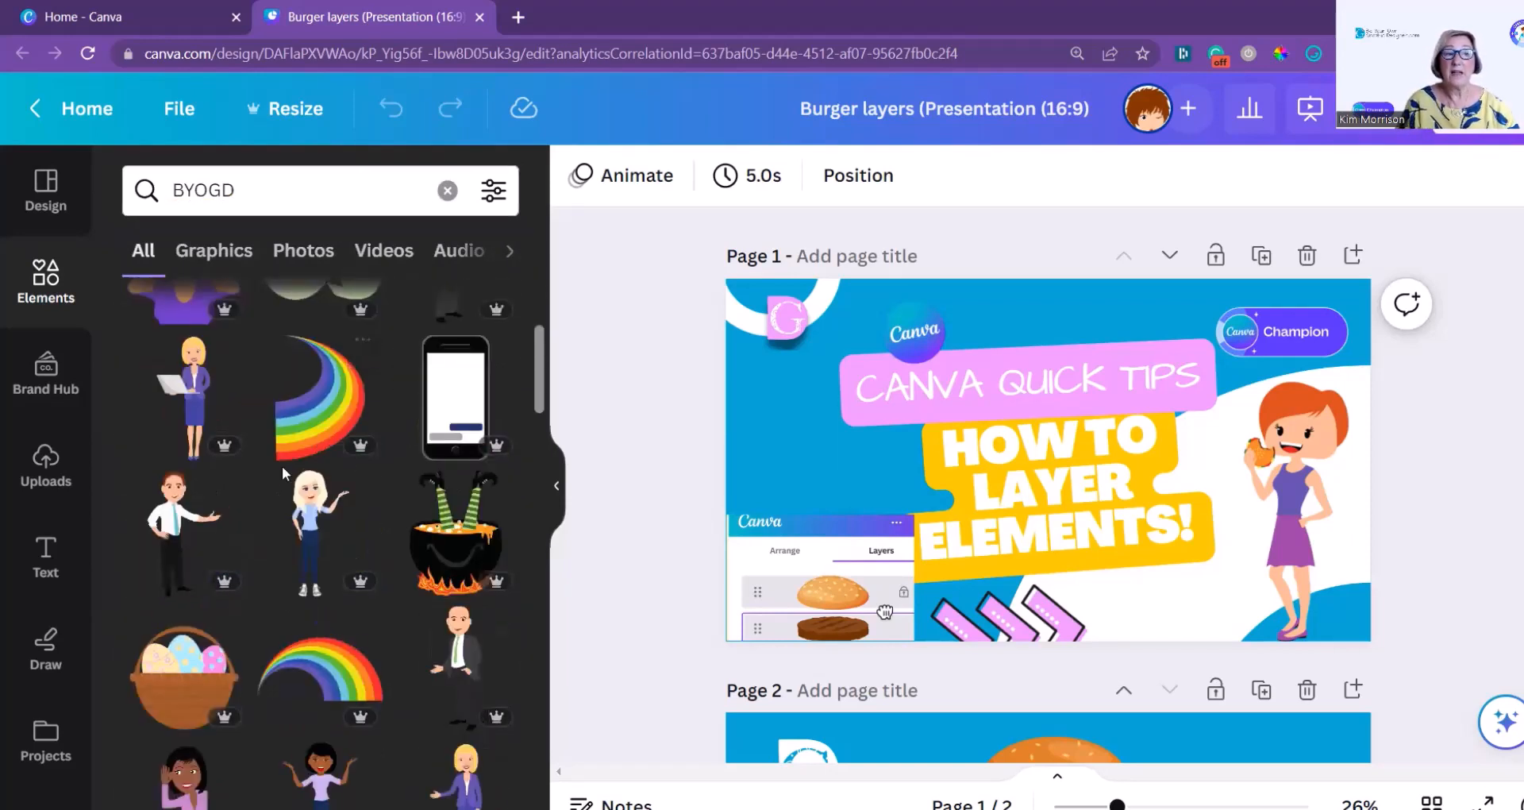
{"action": "scroll", "coordinate": [283, 468], "scroll_direction": "down", "scroll_amount": 6}
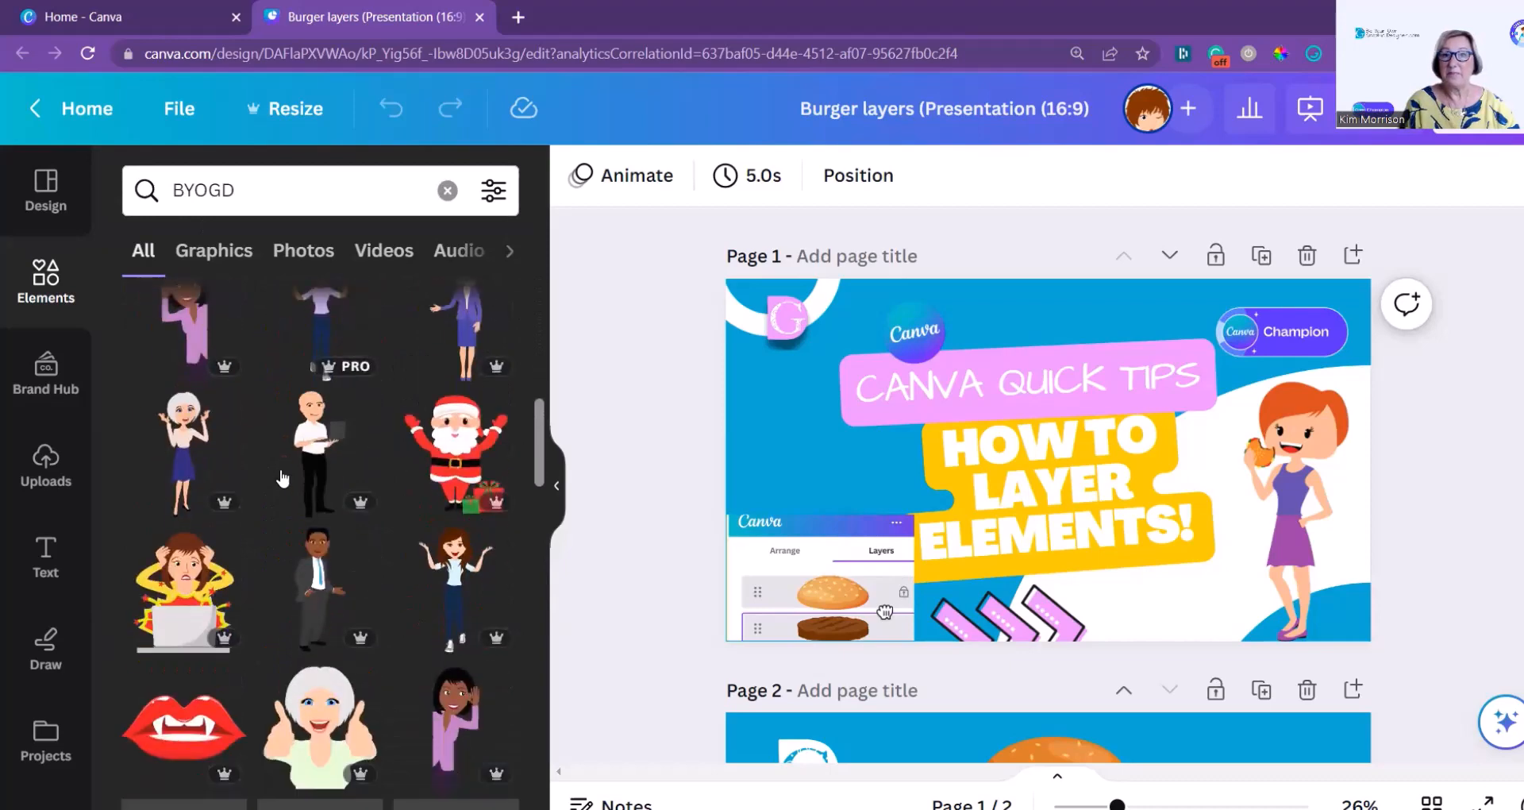
{"action": "scroll", "coordinate": [282, 476], "scroll_direction": "down", "scroll_amount": 6}
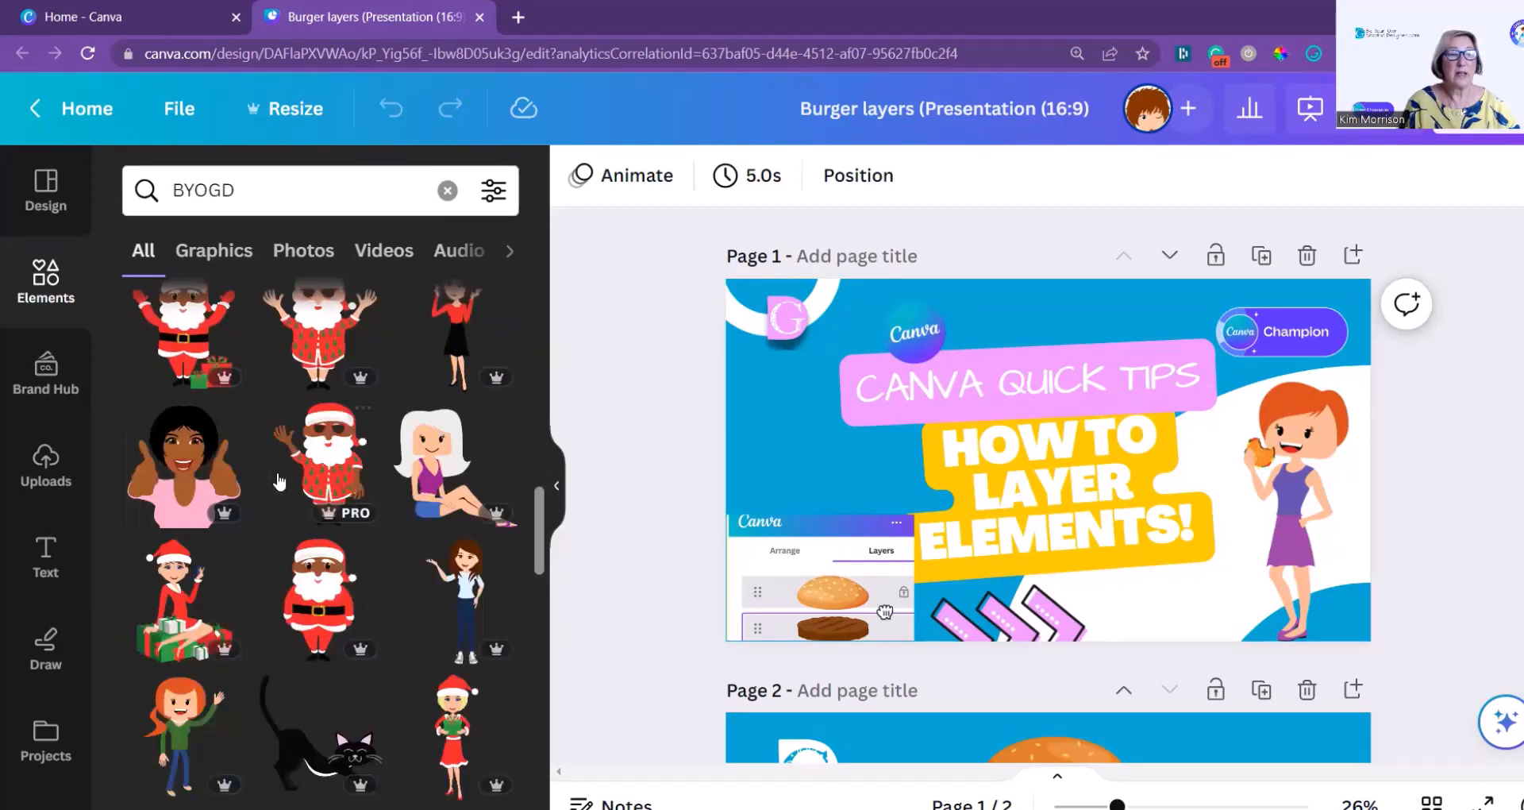
{"action": "scroll", "coordinate": [278, 480], "scroll_direction": "down", "scroll_amount": 8}
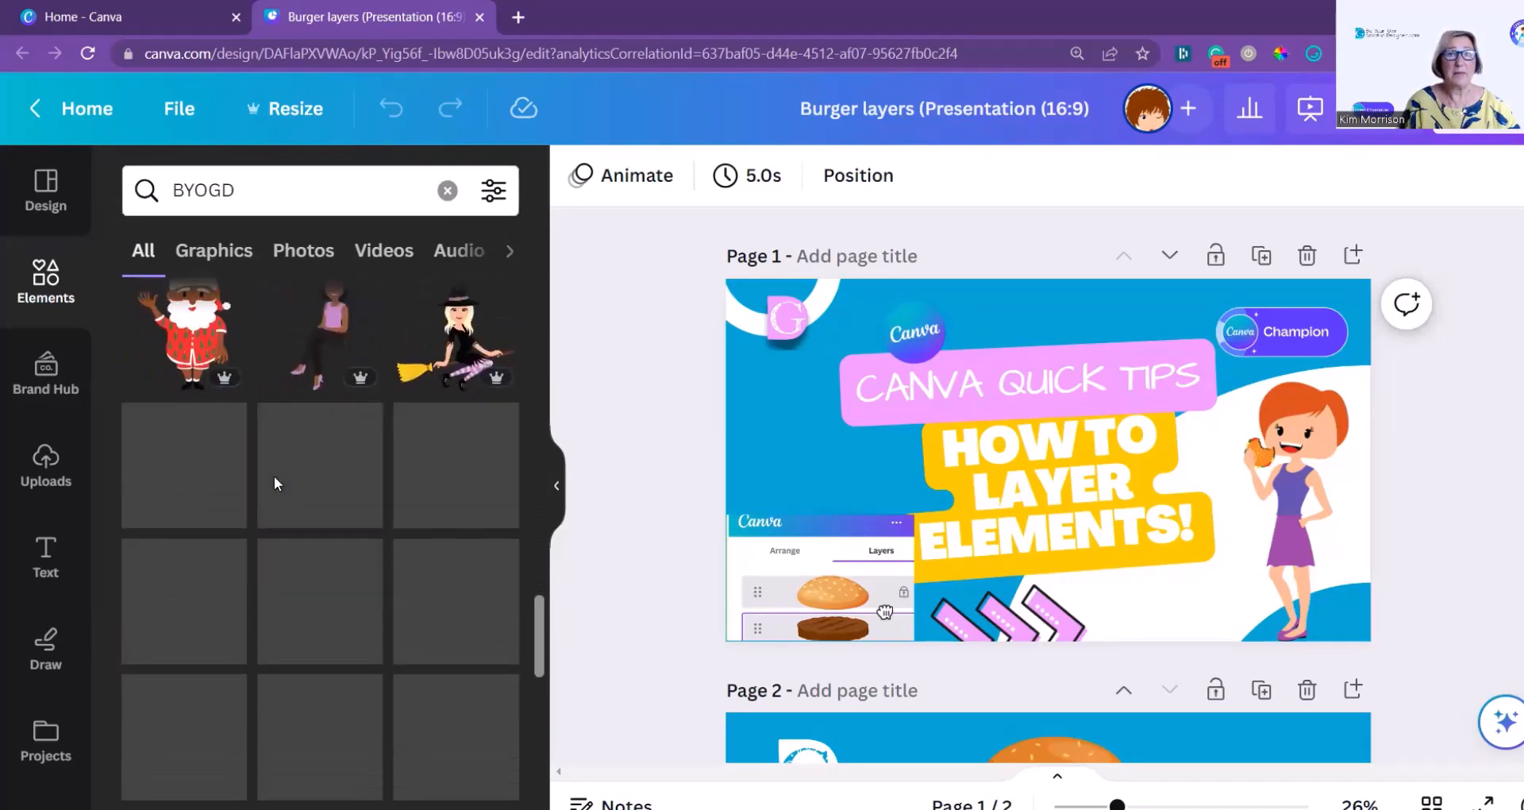
{"action": "scroll", "coordinate": [274, 483], "scroll_direction": "down", "scroll_amount": 2}
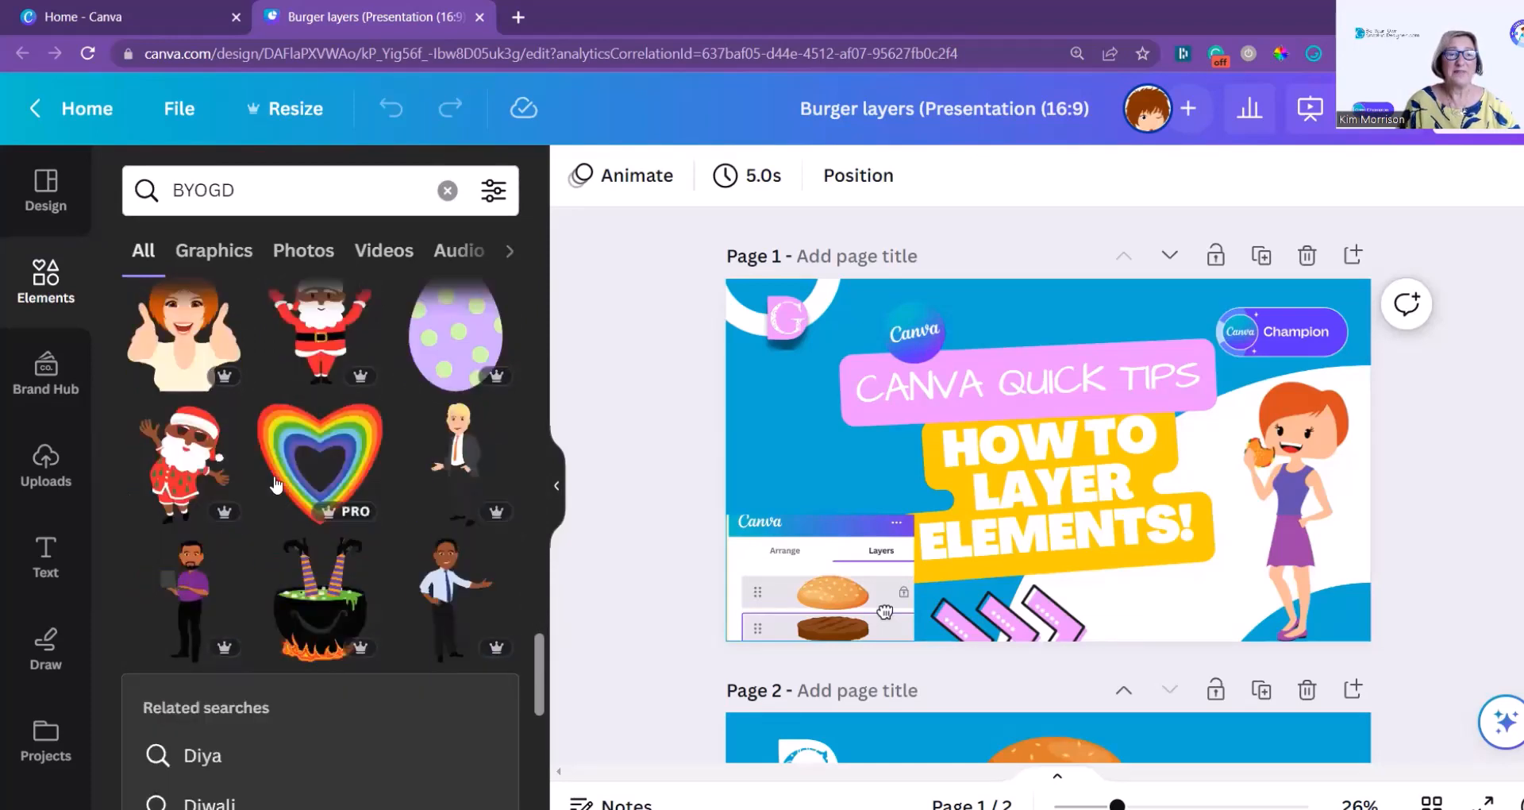
{"action": "scroll", "coordinate": [278, 481], "scroll_direction": "up", "scroll_amount": 10}
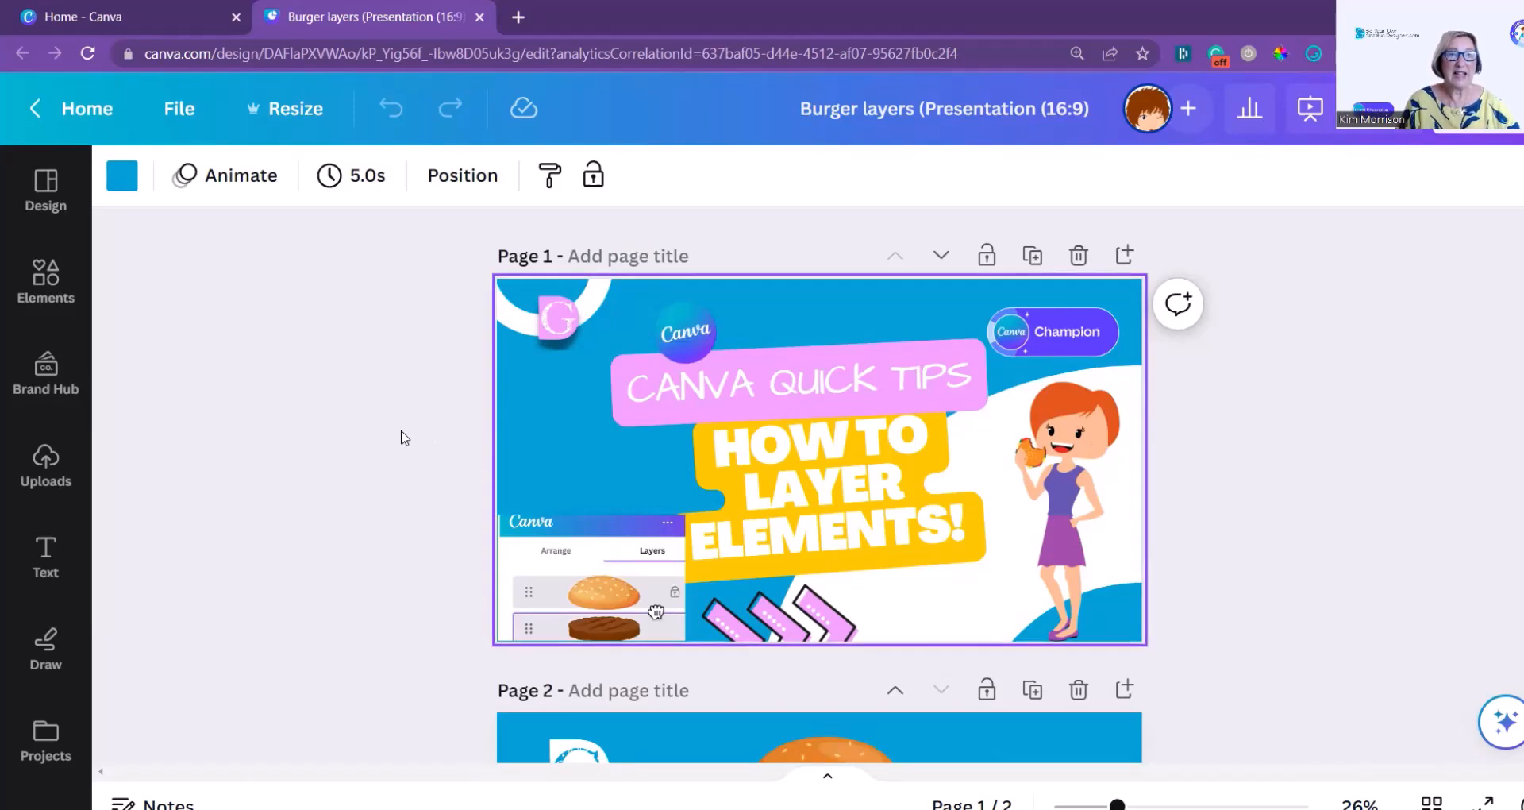
Open the layers list for page 1 and compare its All and Overlapping views
{"action": "scroll", "coordinate": [1124, 381], "scroll_direction": "down", "scroll_amount": 3}
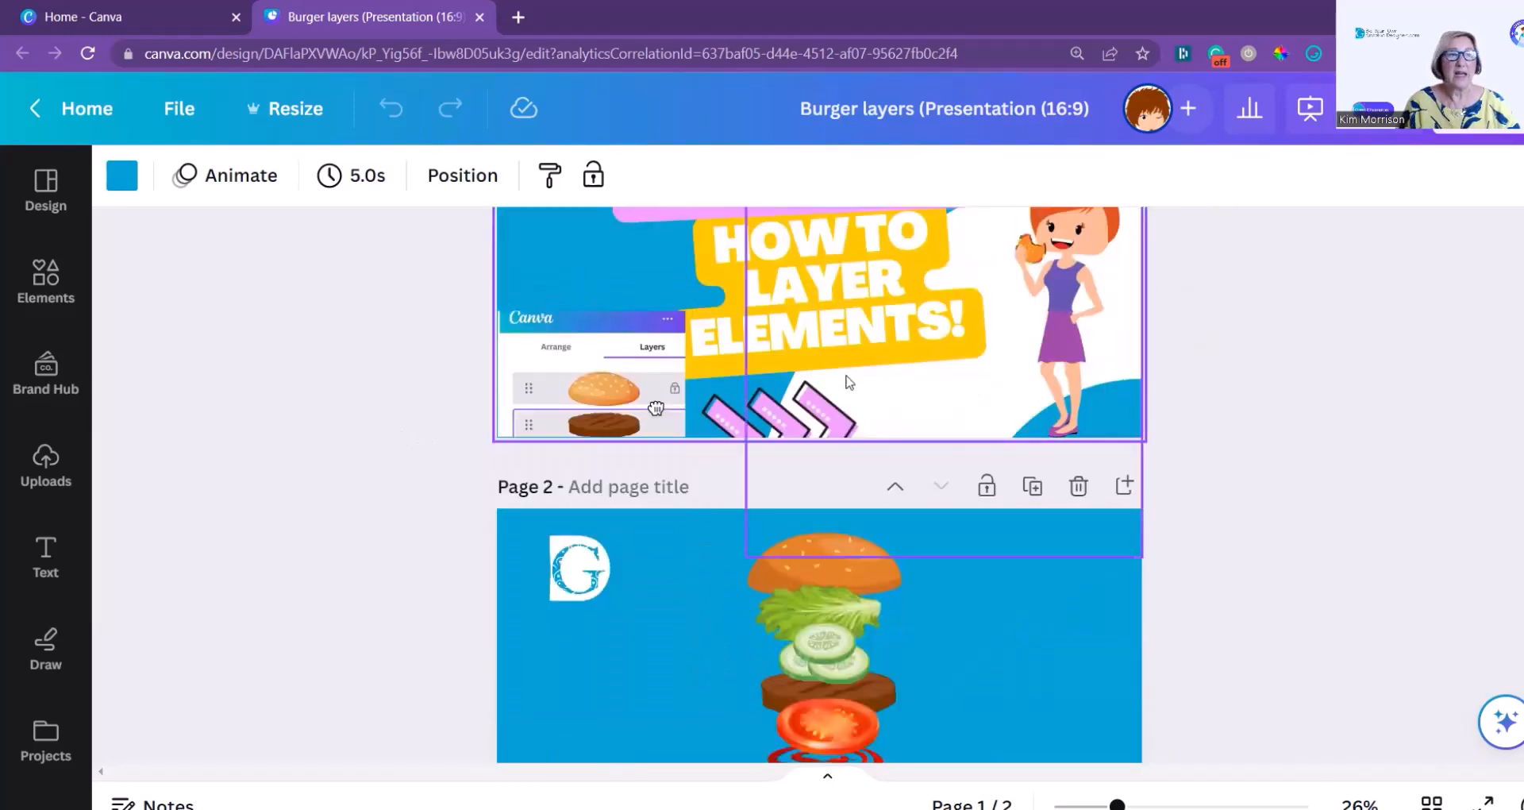
{"action": "scroll", "coordinate": [849, 383], "scroll_direction": "up", "scroll_amount": 3}
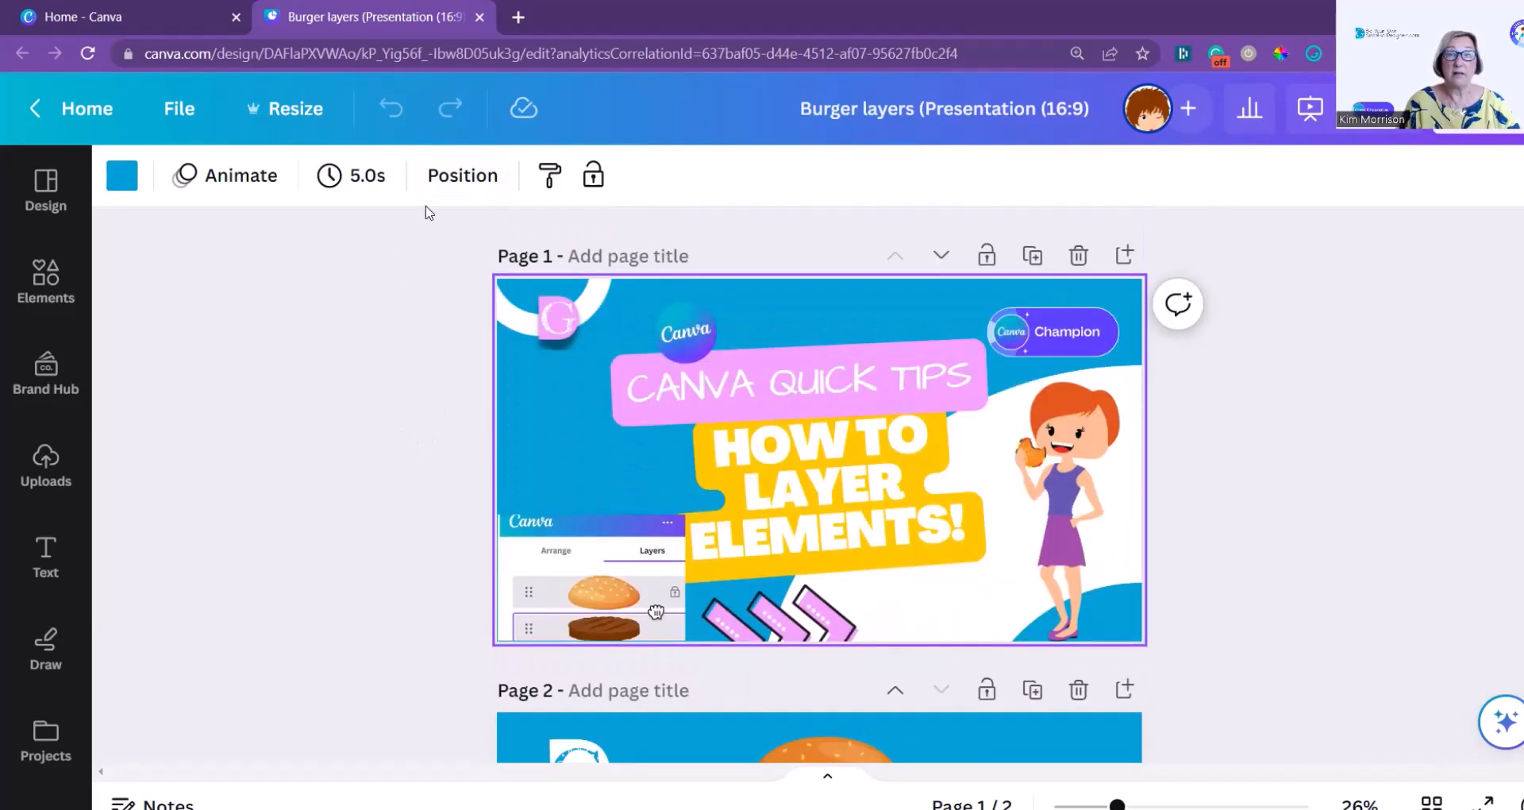
{"action": "left_click", "coordinate": [462, 175]}
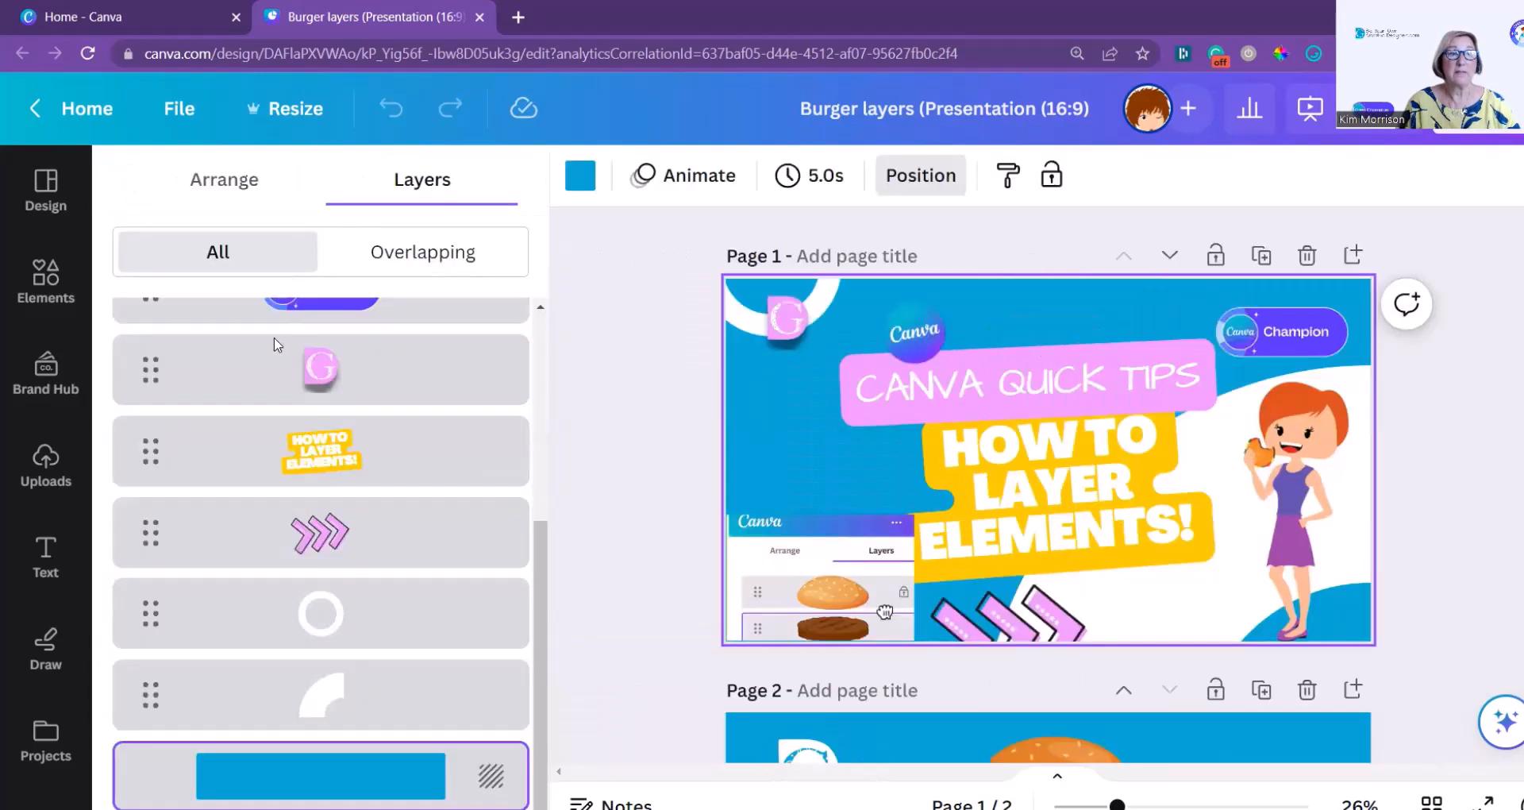
{"action": "scroll", "coordinate": [398, 353], "scroll_direction": "up", "scroll_amount": 5}
{"action": "scroll", "coordinate": [398, 353], "scroll_direction": "down", "scroll_amount": 4}
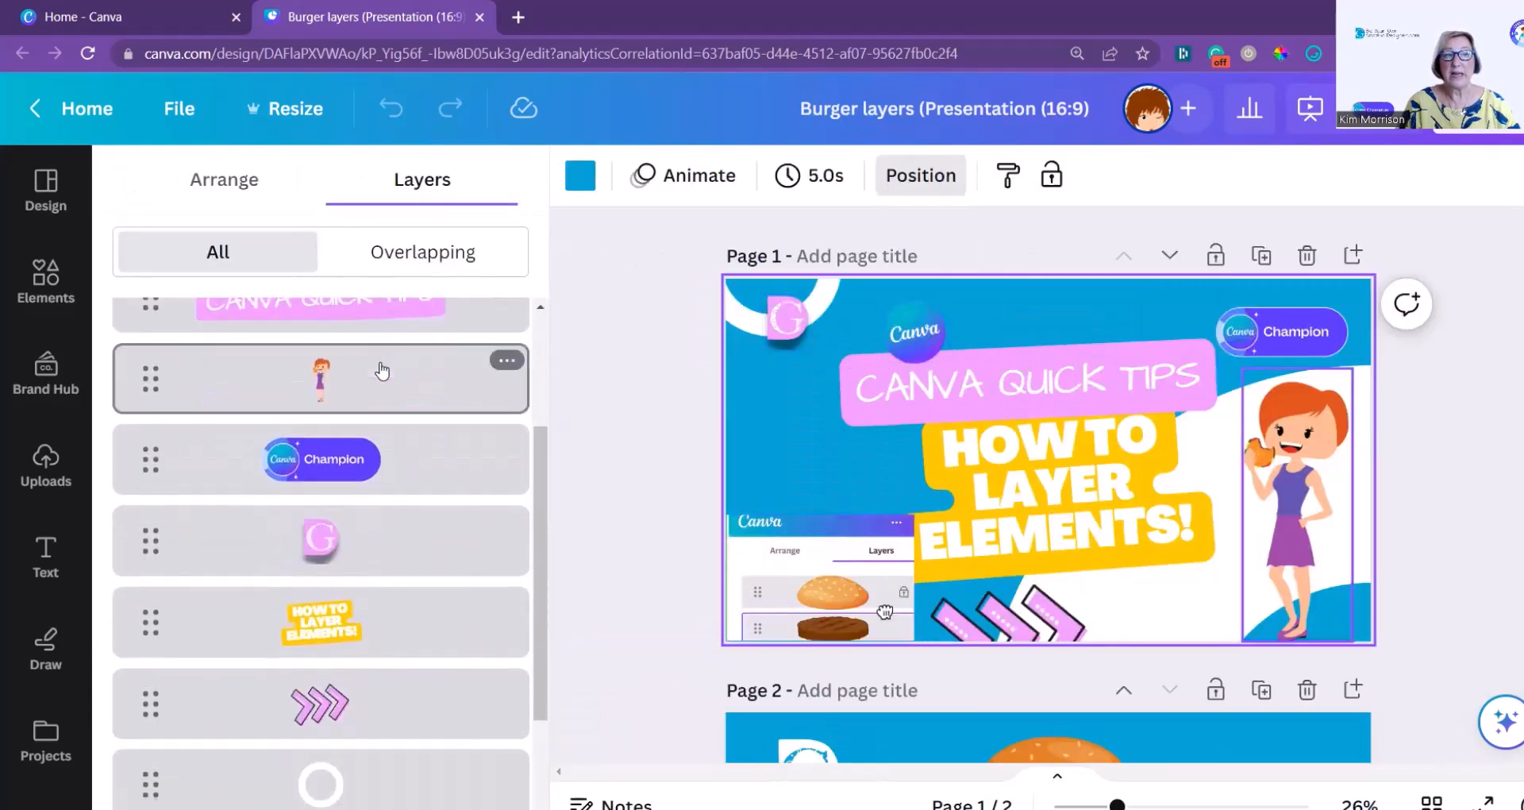
{"action": "left_click", "coordinate": [427, 254]}
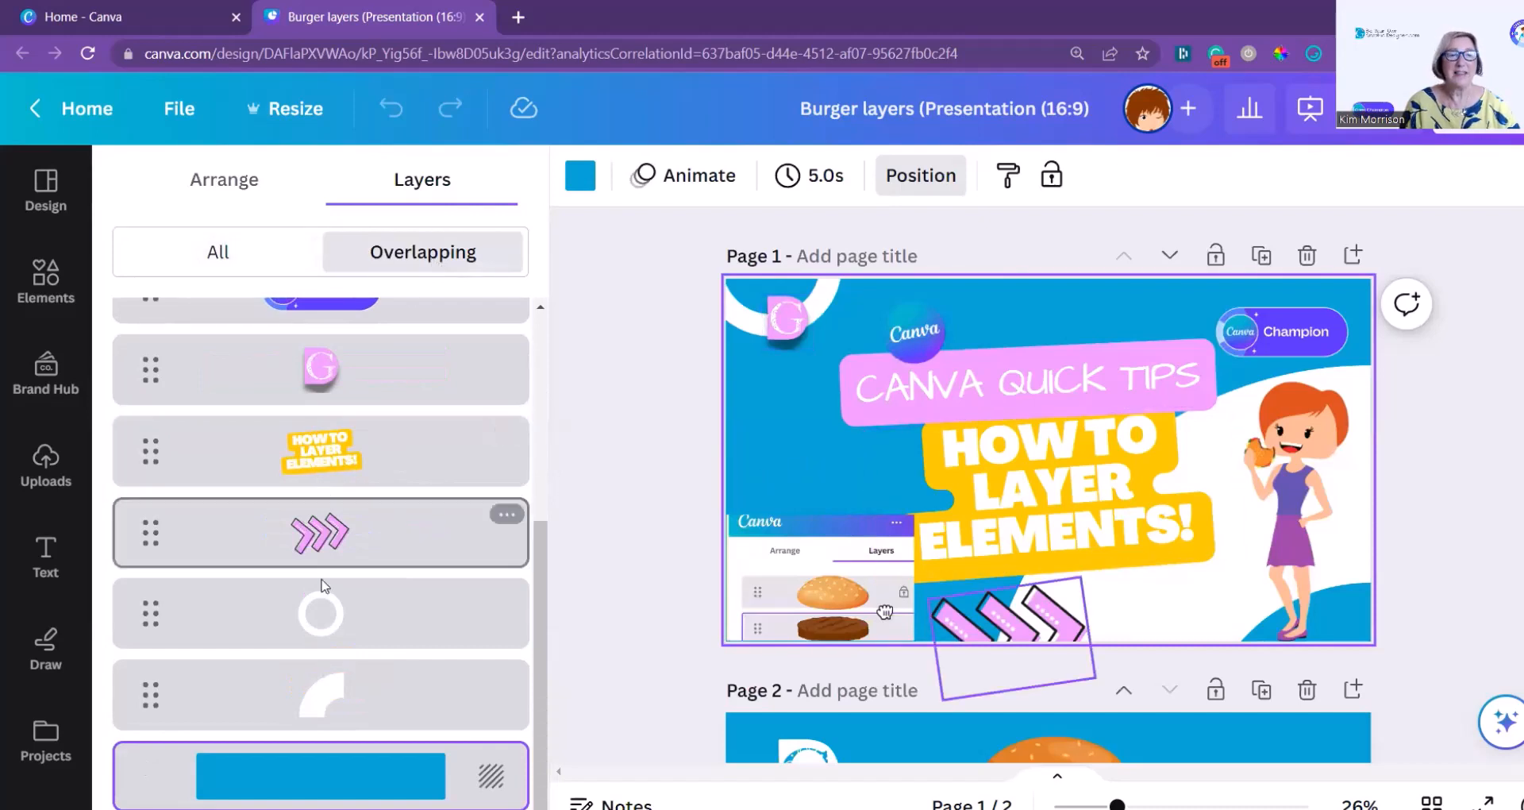
{"action": "scroll", "coordinate": [320, 606], "scroll_direction": "up", "scroll_amount": 4}
{"action": "scroll", "coordinate": [323, 588], "scroll_direction": "down", "scroll_amount": 4}
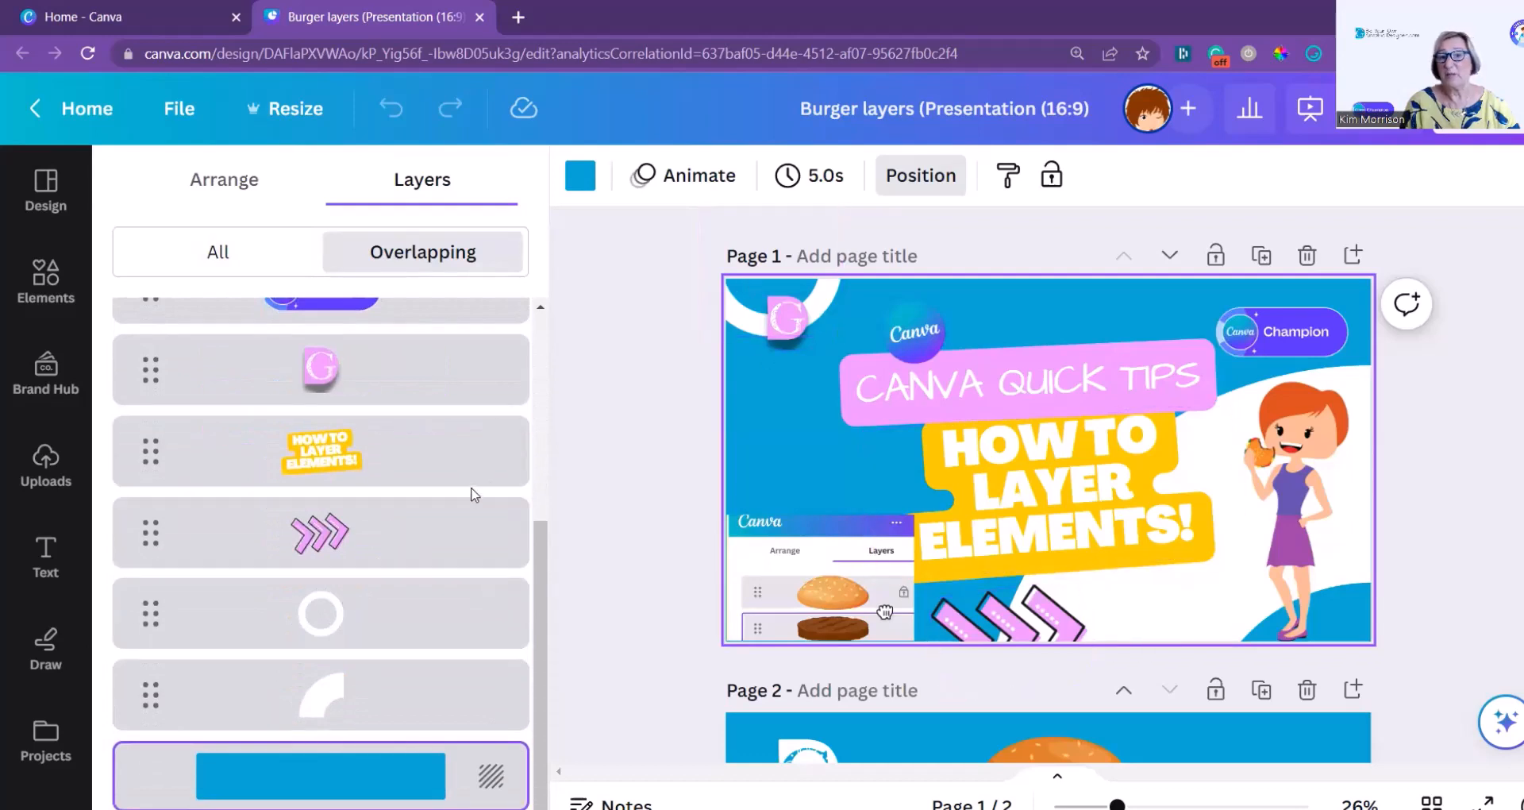
{"action": "scroll", "coordinate": [397, 485], "scroll_direction": "up", "scroll_amount": 5}
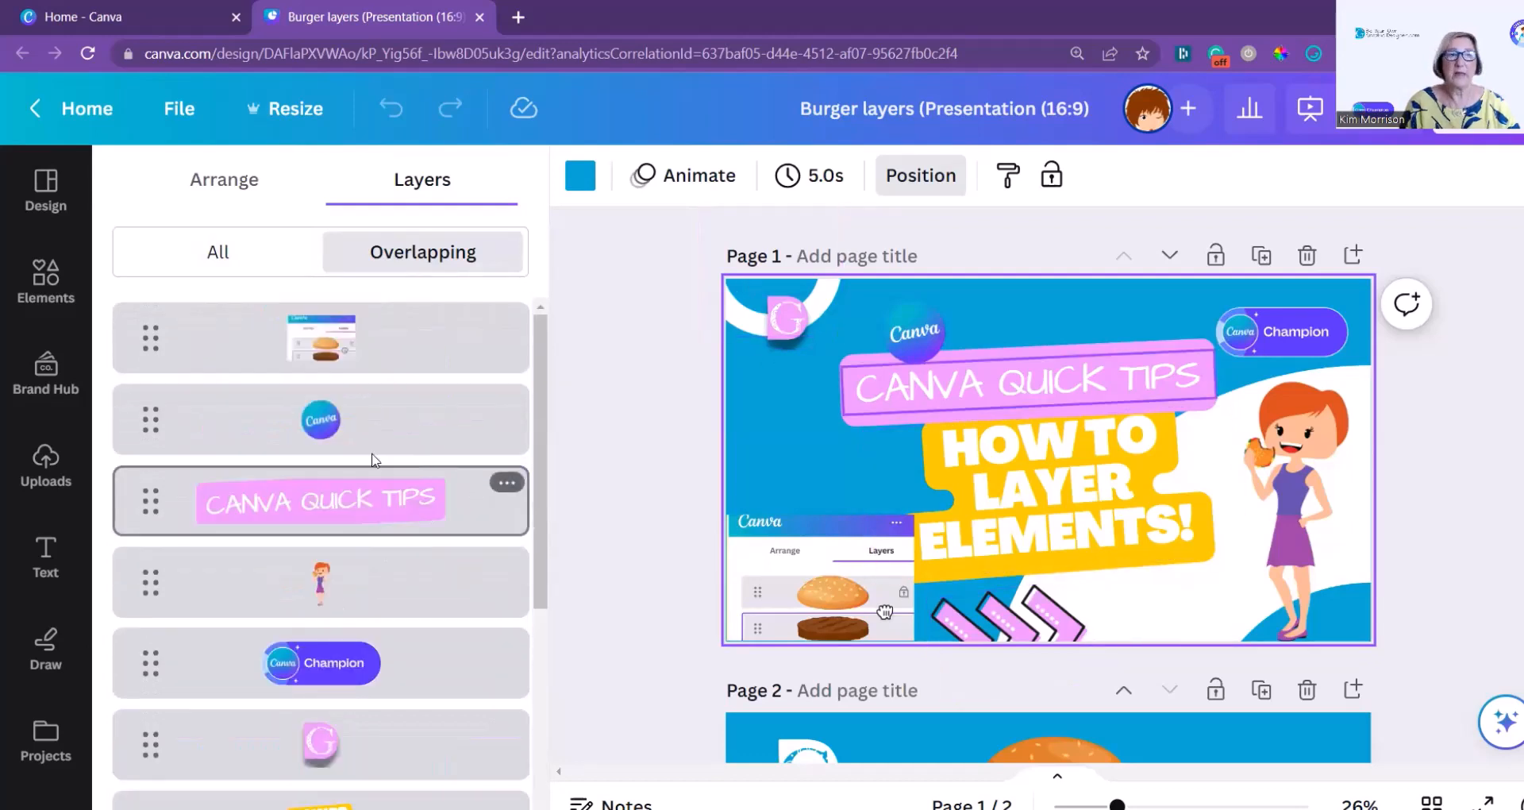
{"action": "left_click", "coordinate": [231, 255]}
On page 2, try the top bun over the bottom bun and return it to the top of the stack
{"action": "scroll", "coordinate": [992, 451], "scroll_direction": "down", "scroll_amount": 5}
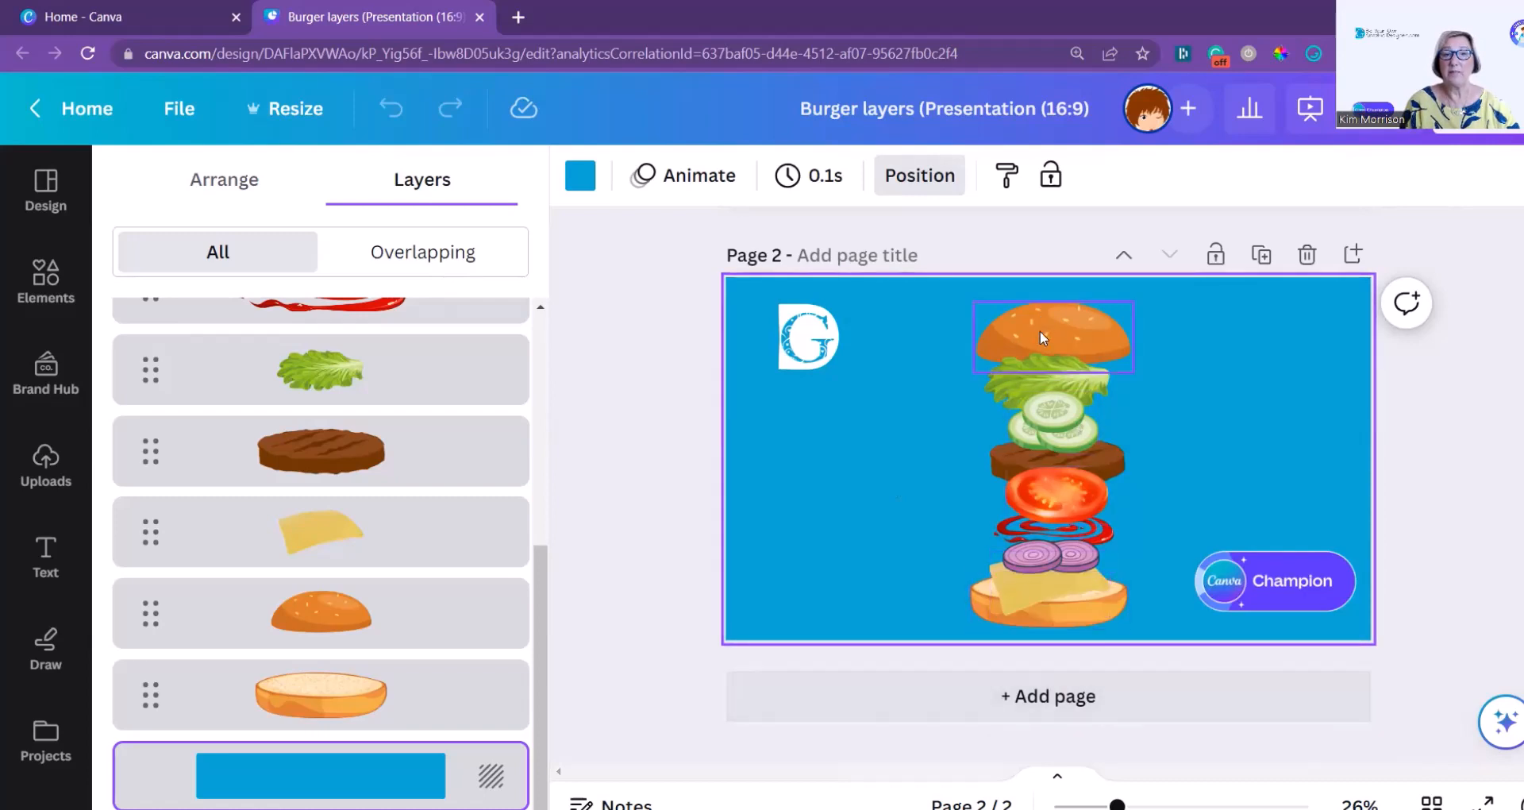
{"action": "left_click_drag", "start_coordinate": [1032, 336], "coordinate": [1030, 625]}
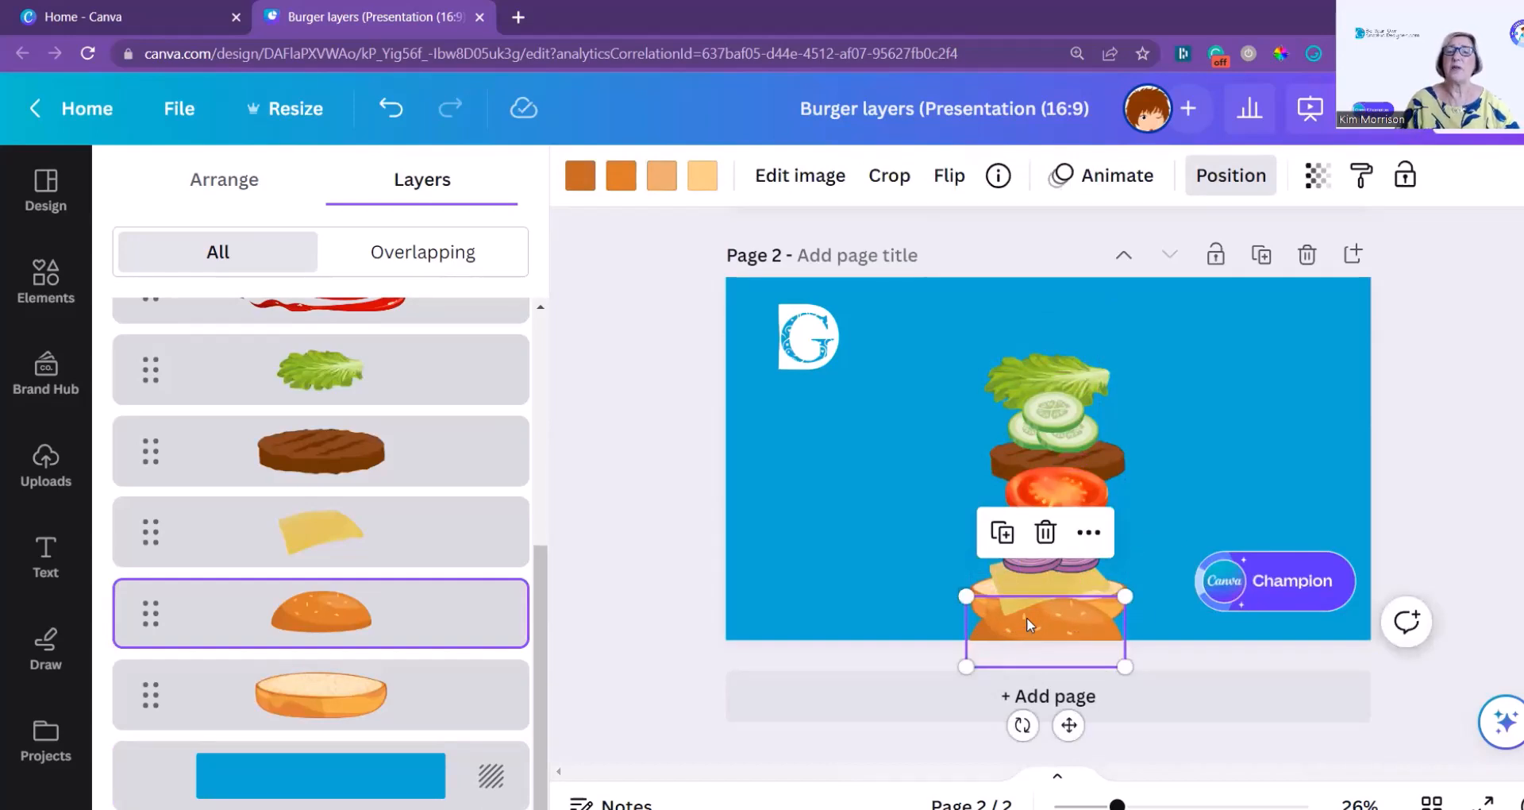
{"action": "left_click_drag", "start_coordinate": [1071, 628], "coordinate": [1076, 323]}
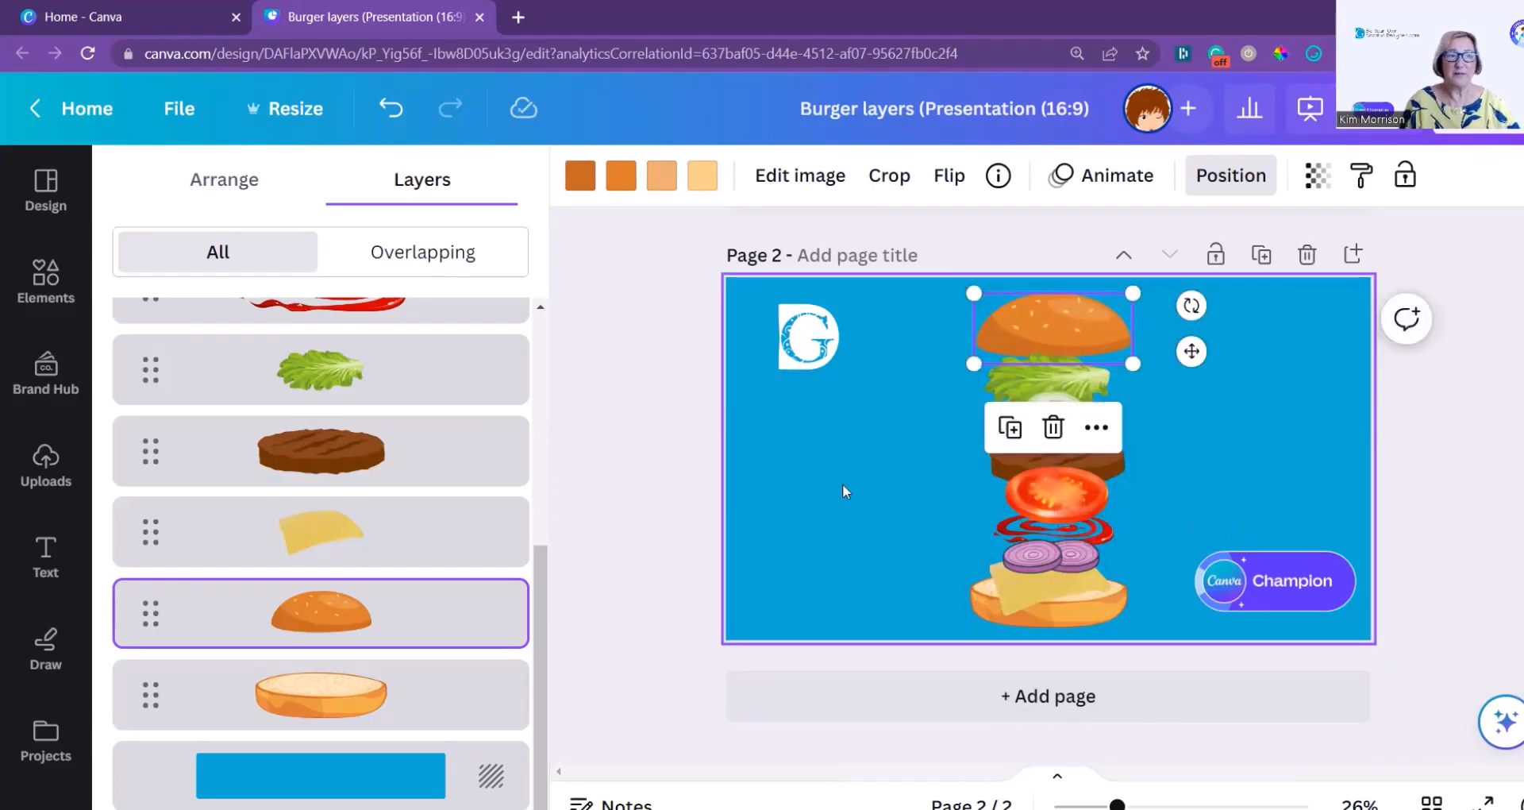
Filter the layers list to those overlapping the top bun and restore the view of all layers
{"action": "scroll", "coordinate": [429, 371], "scroll_direction": "up", "scroll_amount": 4}
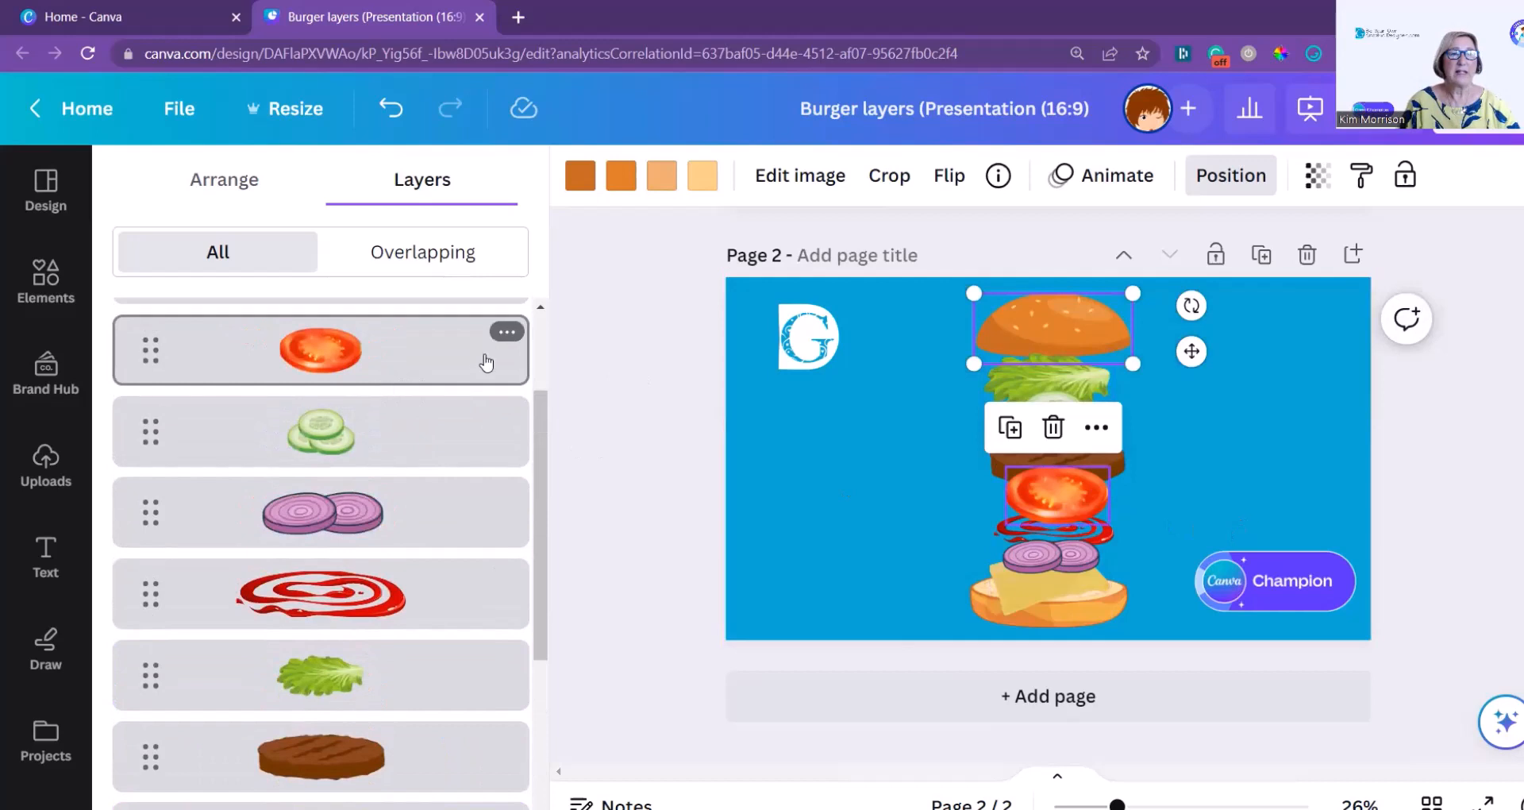
{"action": "left_click", "coordinate": [423, 251]}
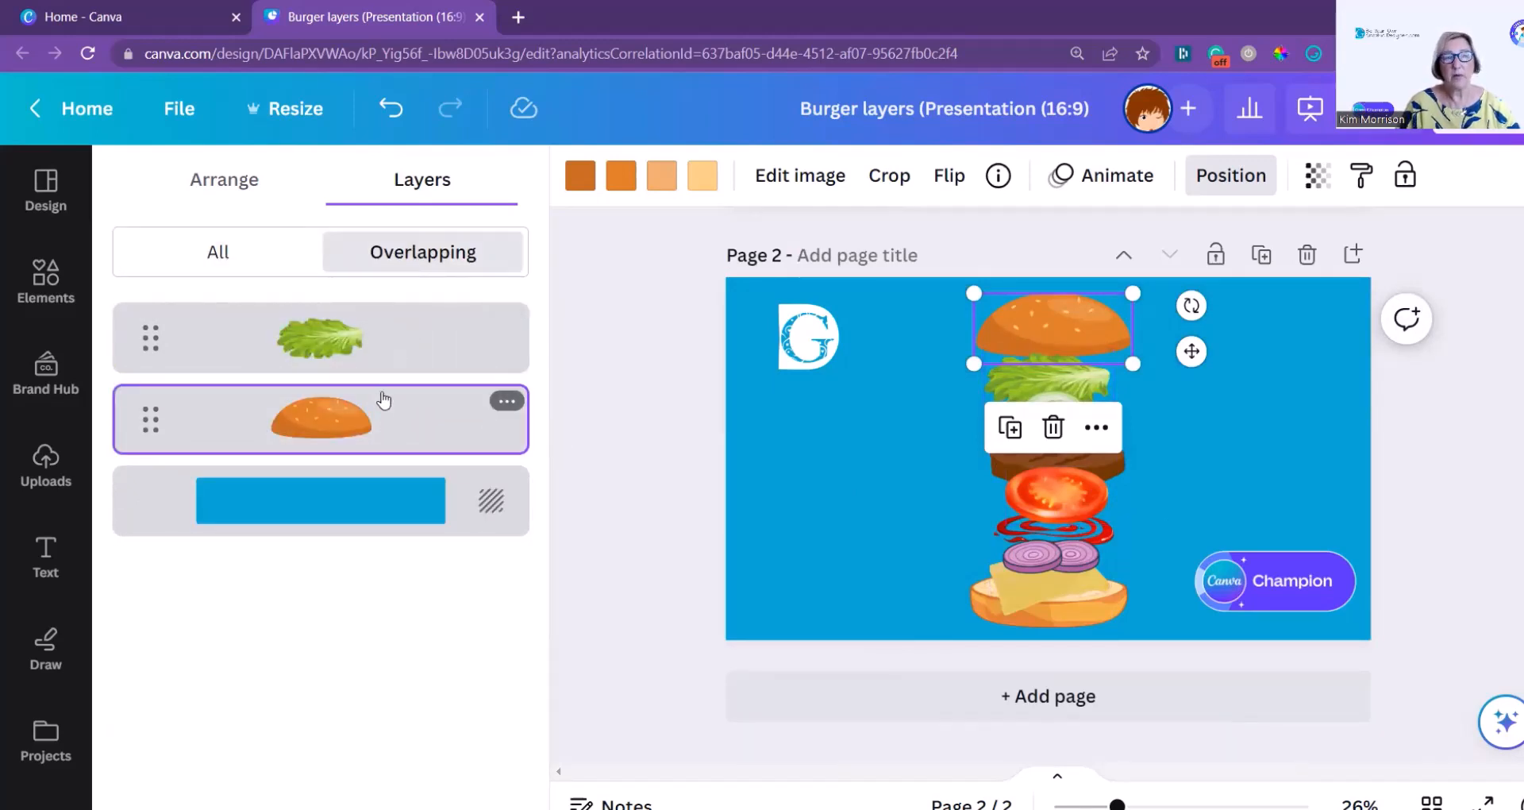
{"action": "left_click", "coordinate": [219, 259]}
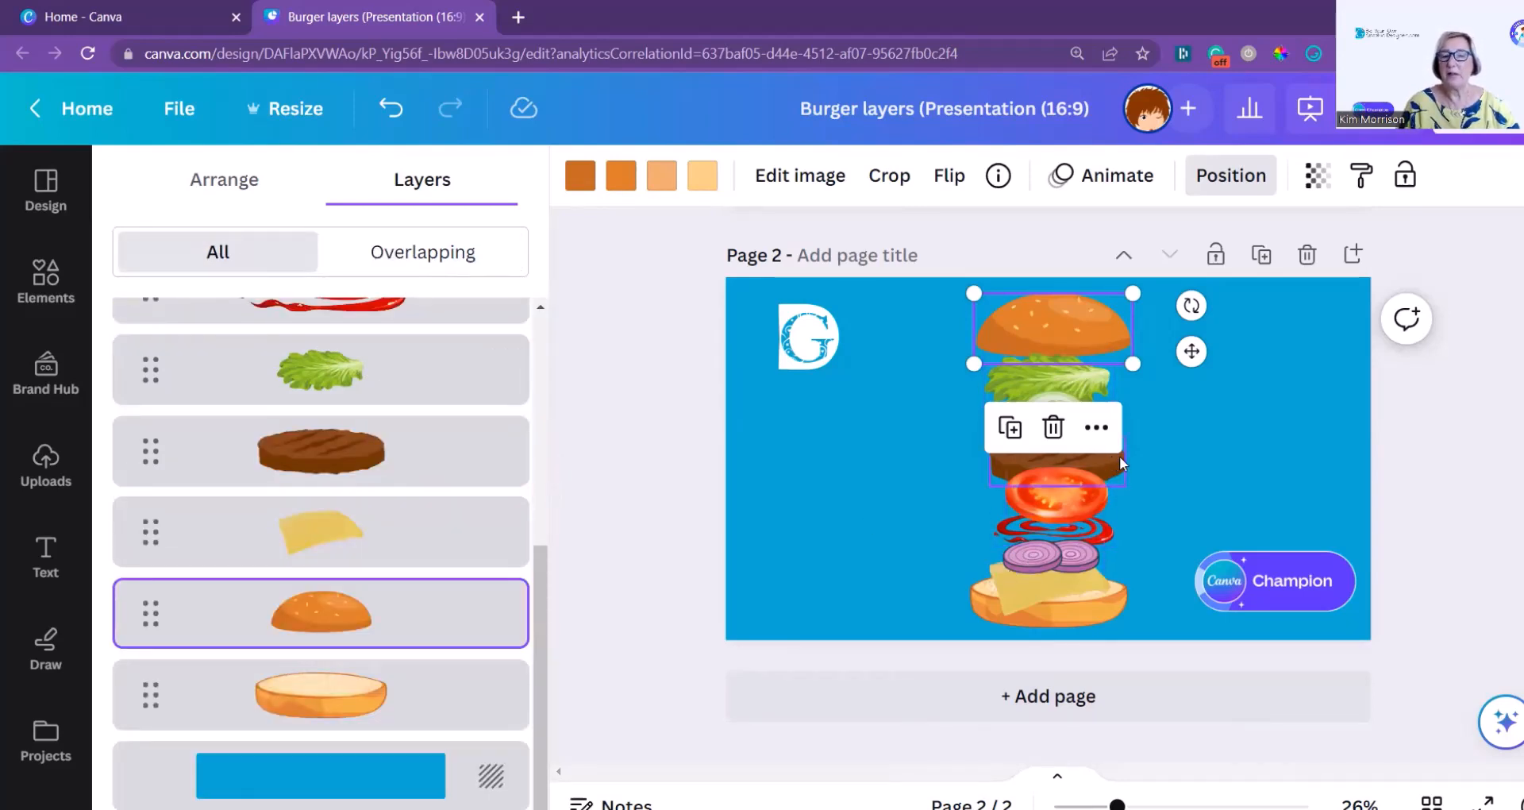
Stack the burger patty and the ketchup swirl on the bottom bun, shifting the cheese slice clear of the patty
{"action": "left_click_drag", "start_coordinate": [1119, 455], "coordinate": [1057, 619]}
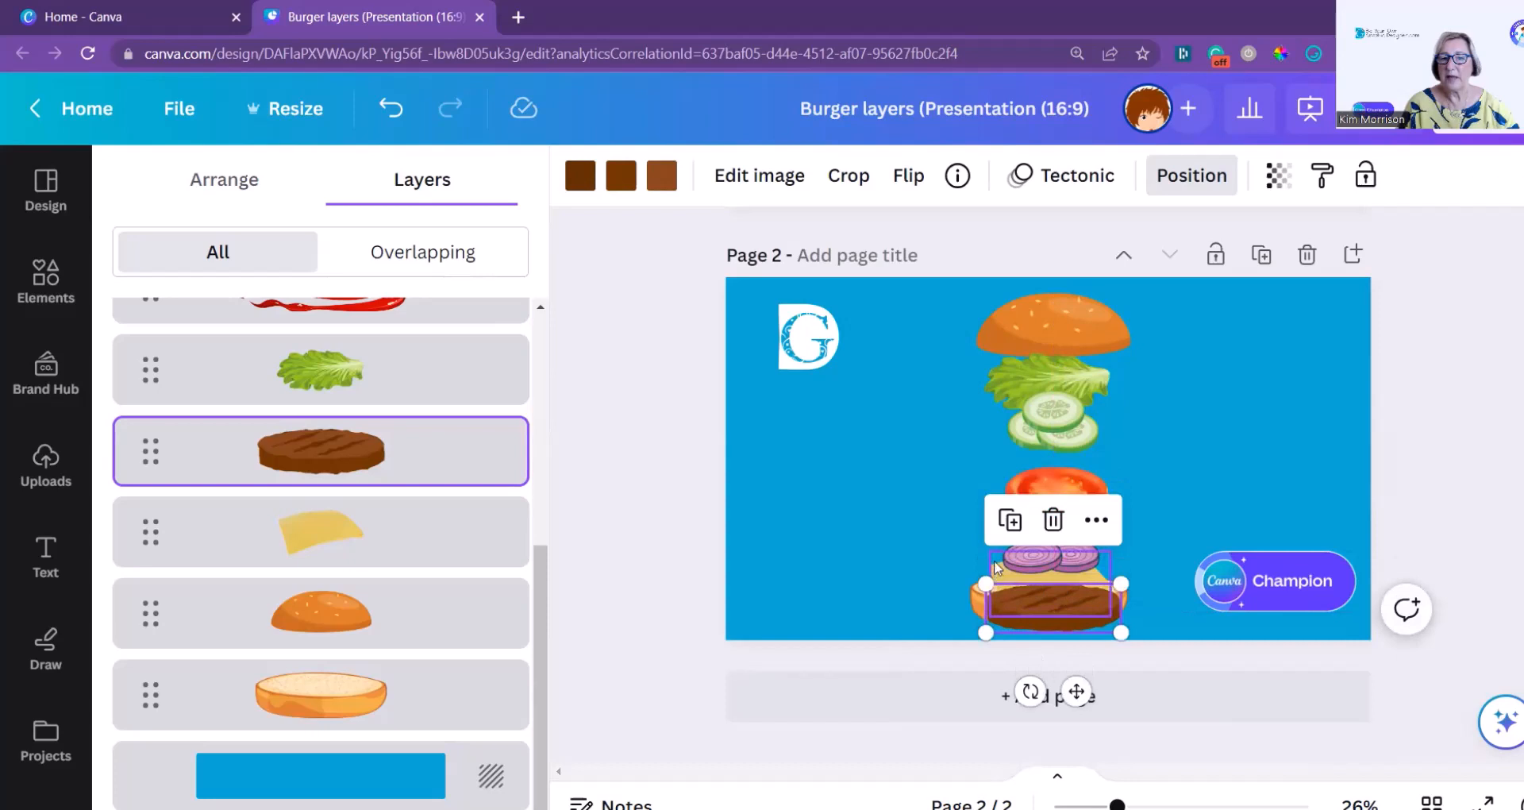
{"action": "left_click_drag", "start_coordinate": [994, 565], "coordinate": [997, 492]}
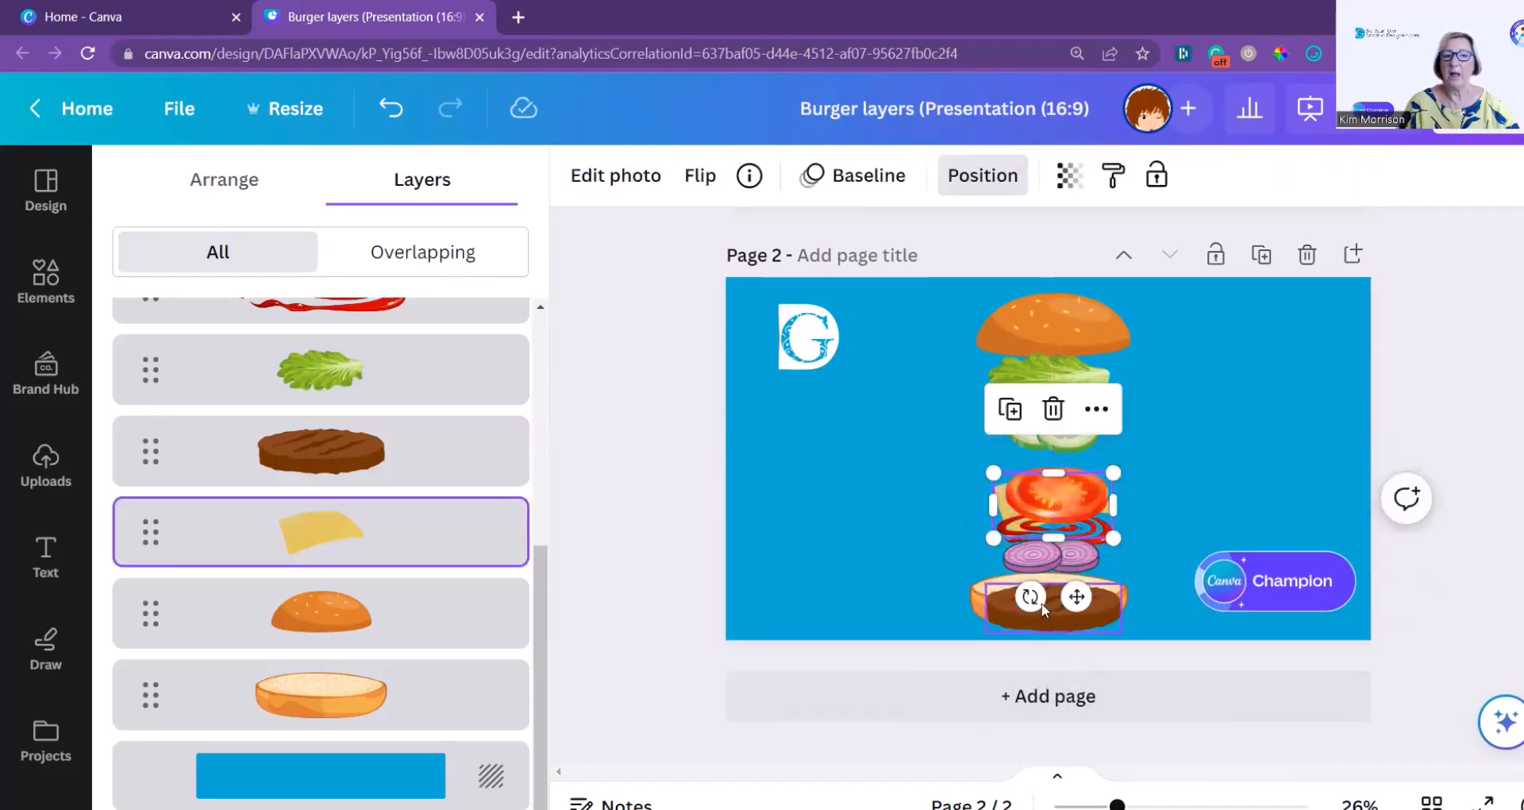
{"action": "left_click_drag", "start_coordinate": [1039, 620], "coordinate": [1089, 562]}
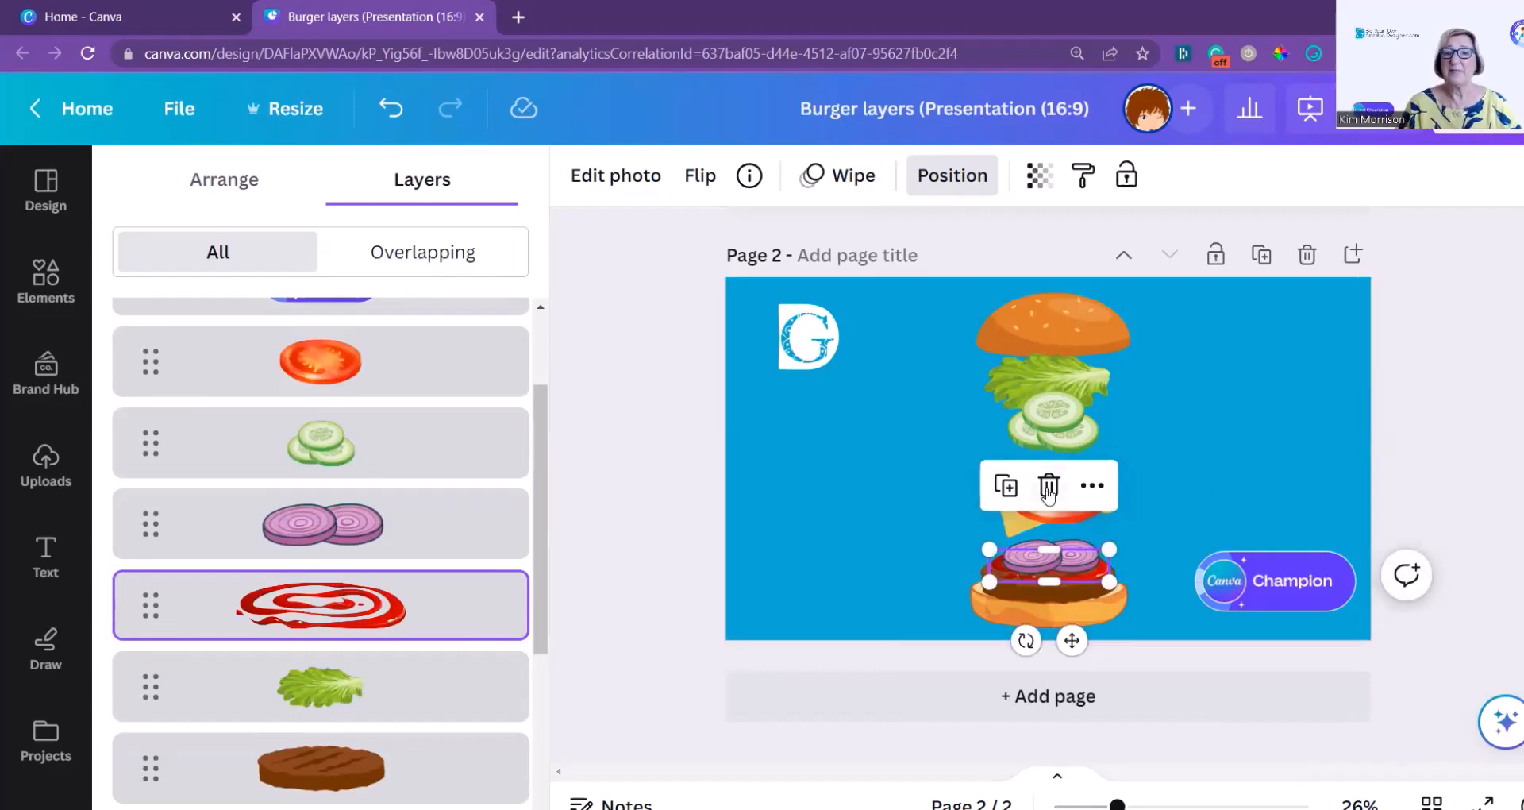
{"action": "left_click_drag", "start_coordinate": [1019, 598], "coordinate": [1018, 568]}
Bring the cheese slice forward one layer, above the patty, and settle it on the patty under the ketchup
{"action": "left_click", "coordinate": [1092, 455]}
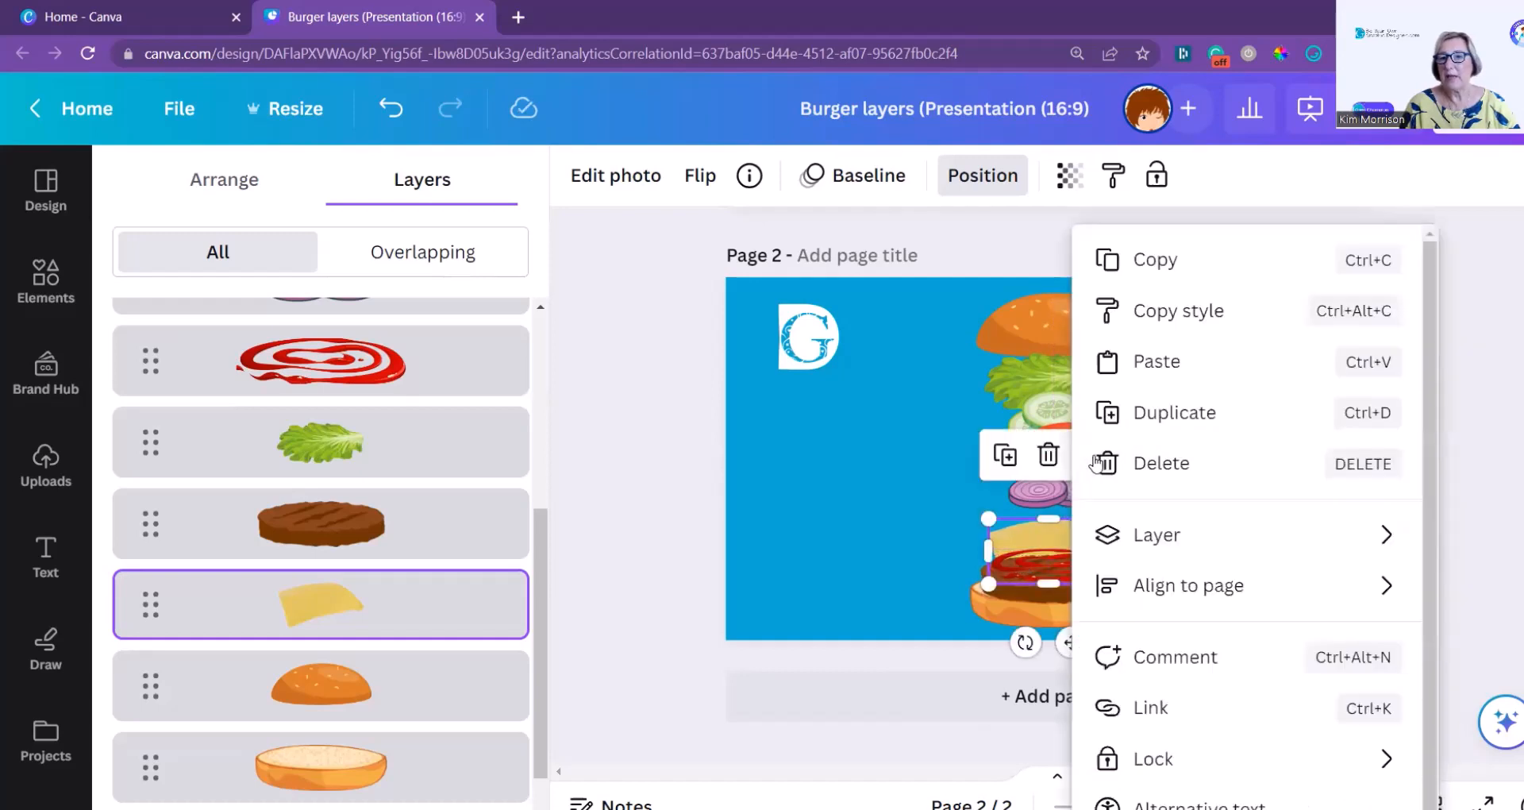
{"action": "mouse_move", "coordinate": [1144, 540]}
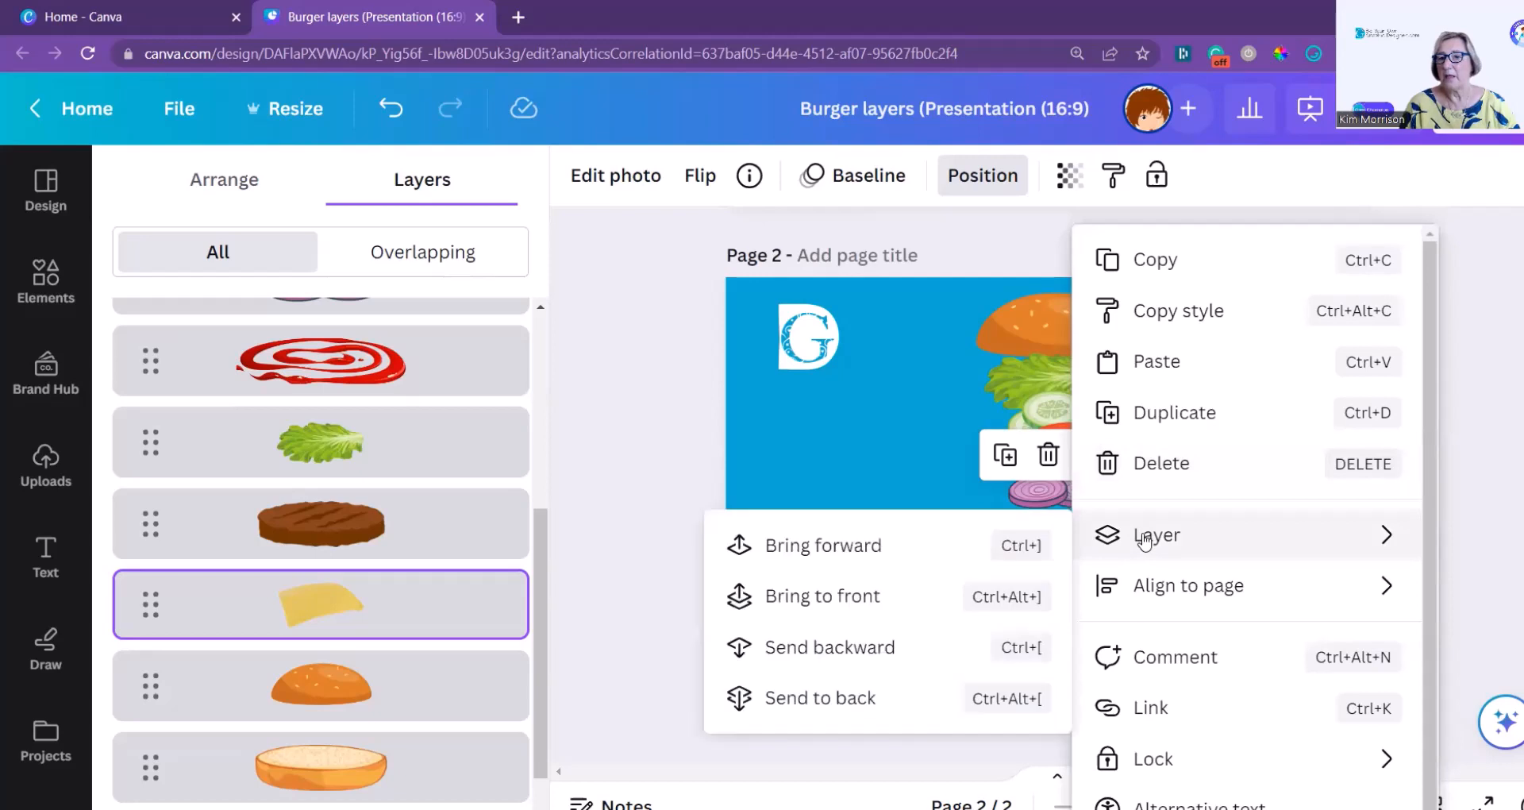
{"action": "left_click", "coordinate": [832, 548]}
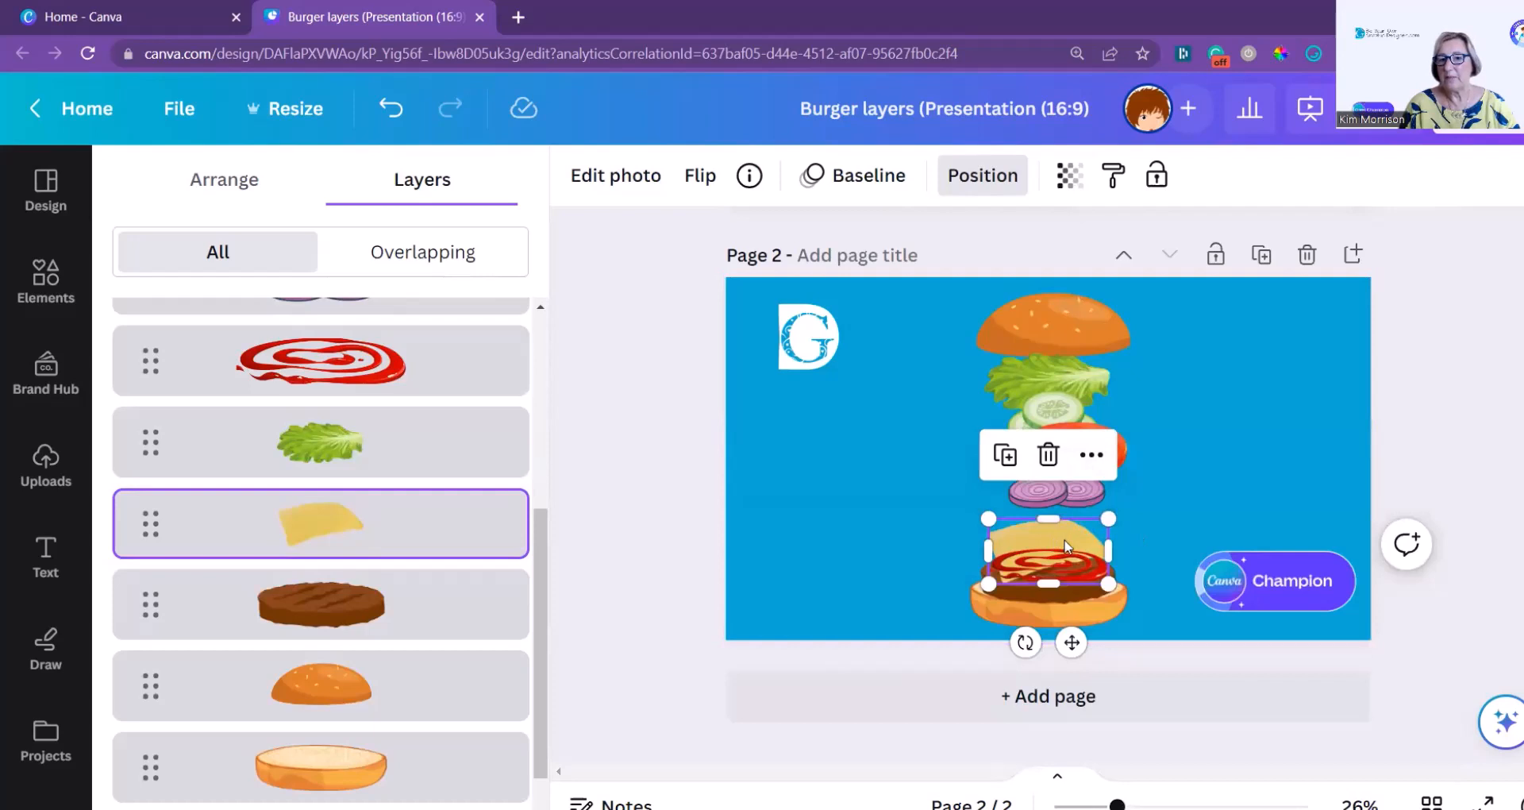
{"action": "left_click_drag", "start_coordinate": [1065, 546], "coordinate": [1064, 551]}
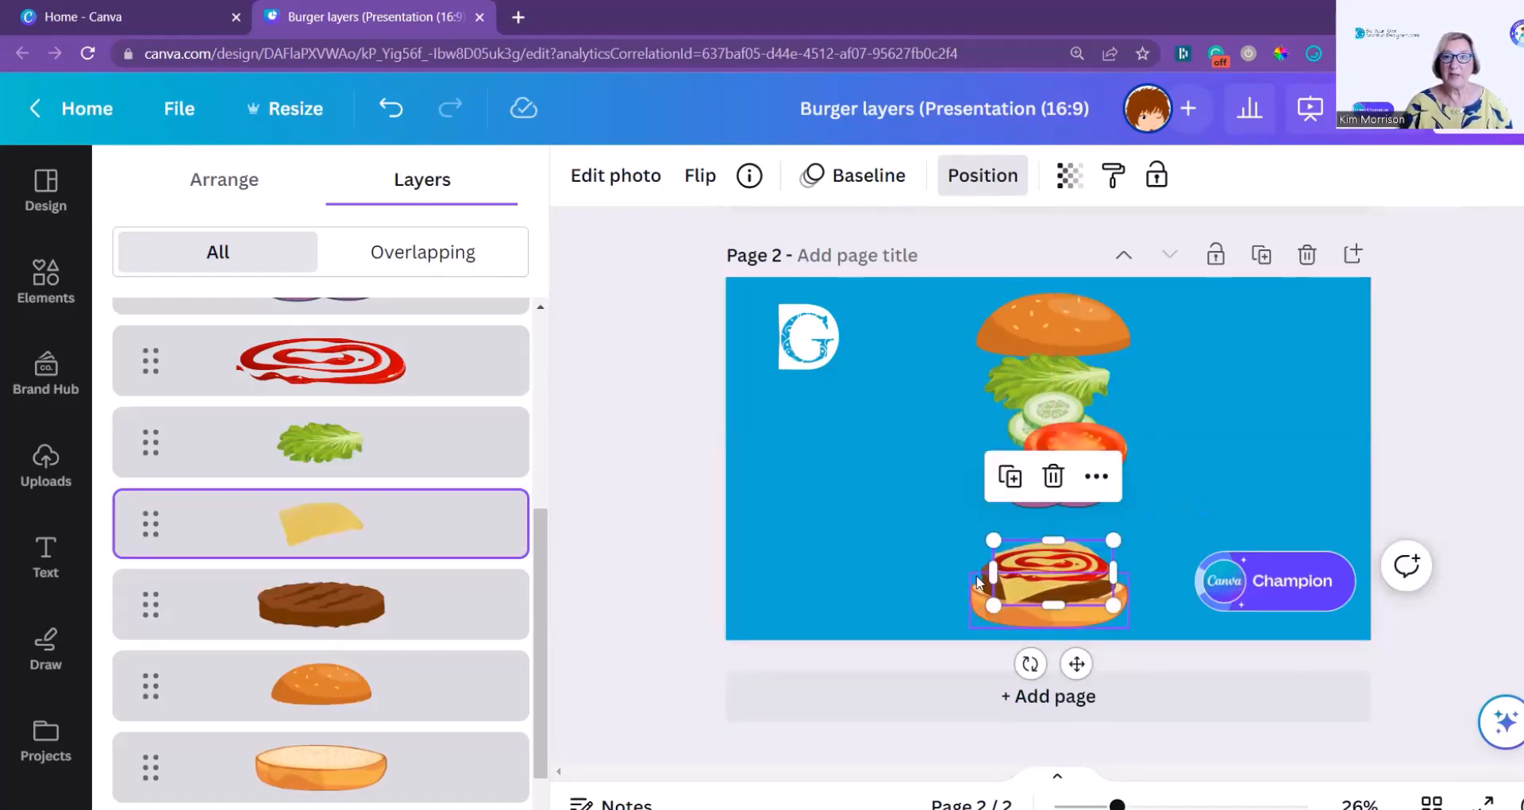
{"action": "left_click", "coordinate": [1176, 487]}
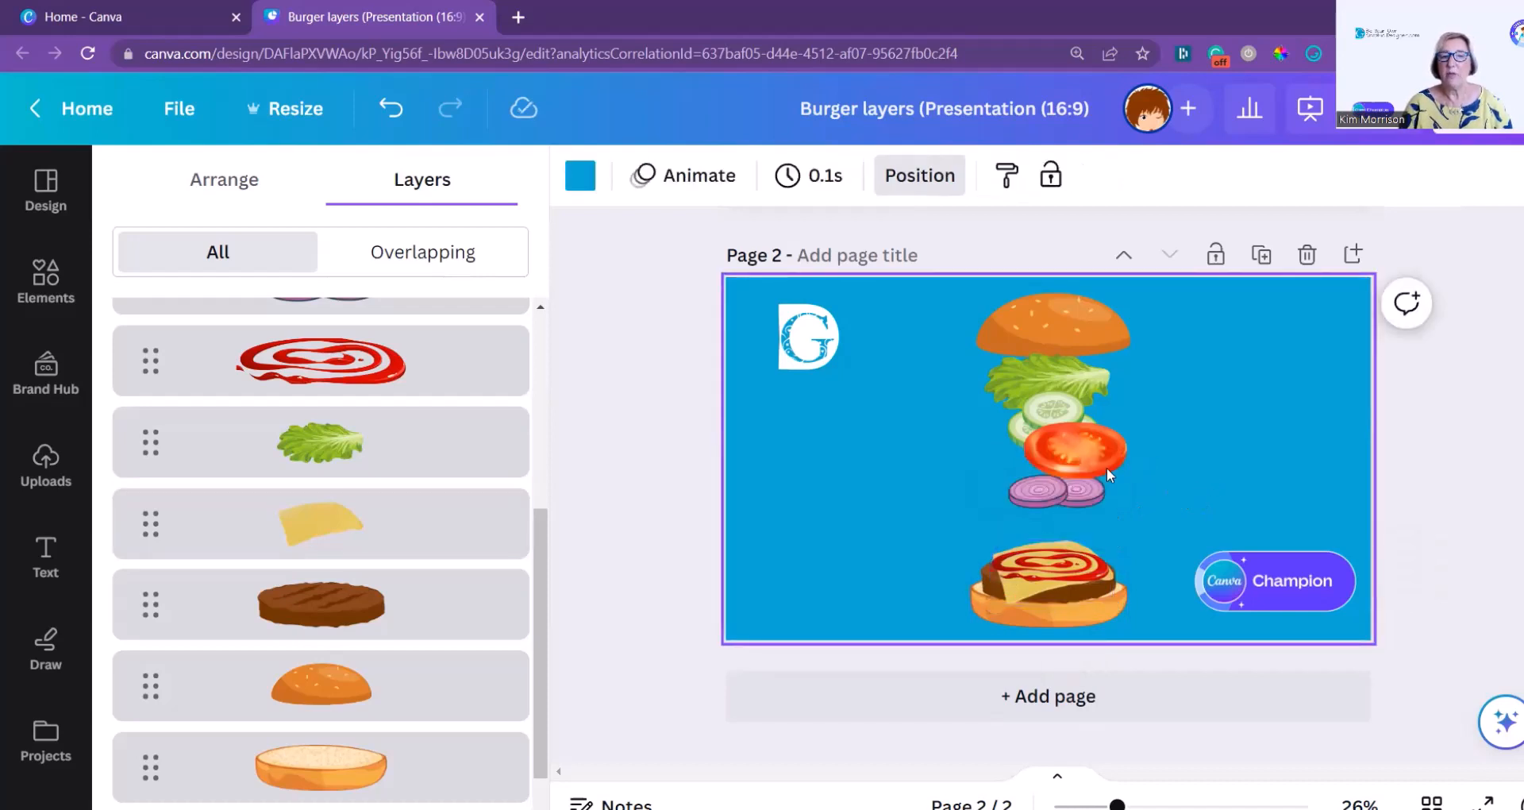
Stack the tomato slice and the cucumber slices on the burger, with the tomato raised slightly above the cucumber
{"action": "left_click_drag", "start_coordinate": [1096, 451], "coordinate": [1064, 564]}
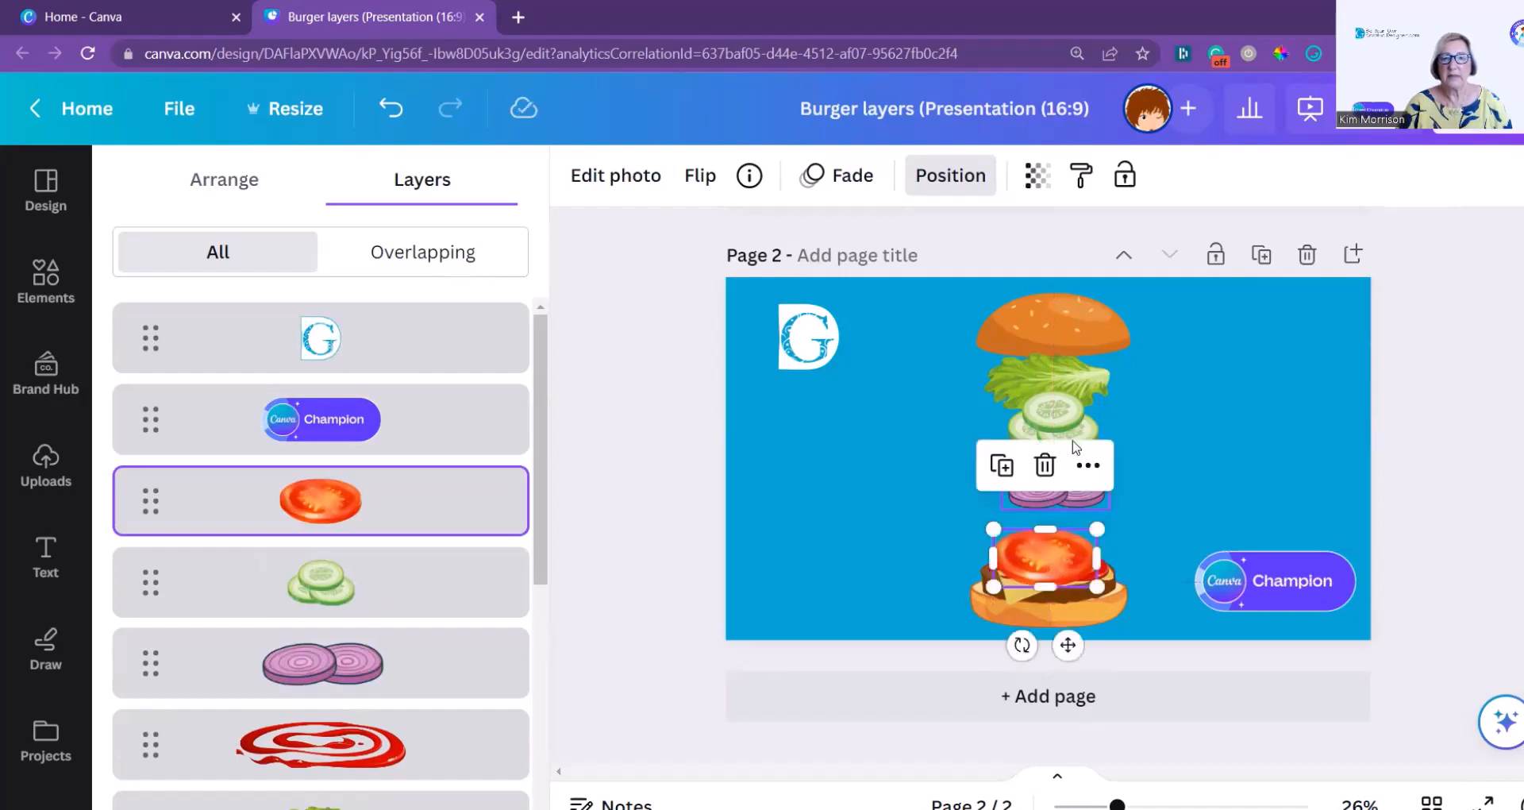
{"action": "left_click_drag", "start_coordinate": [1077, 426], "coordinate": [1058, 555]}
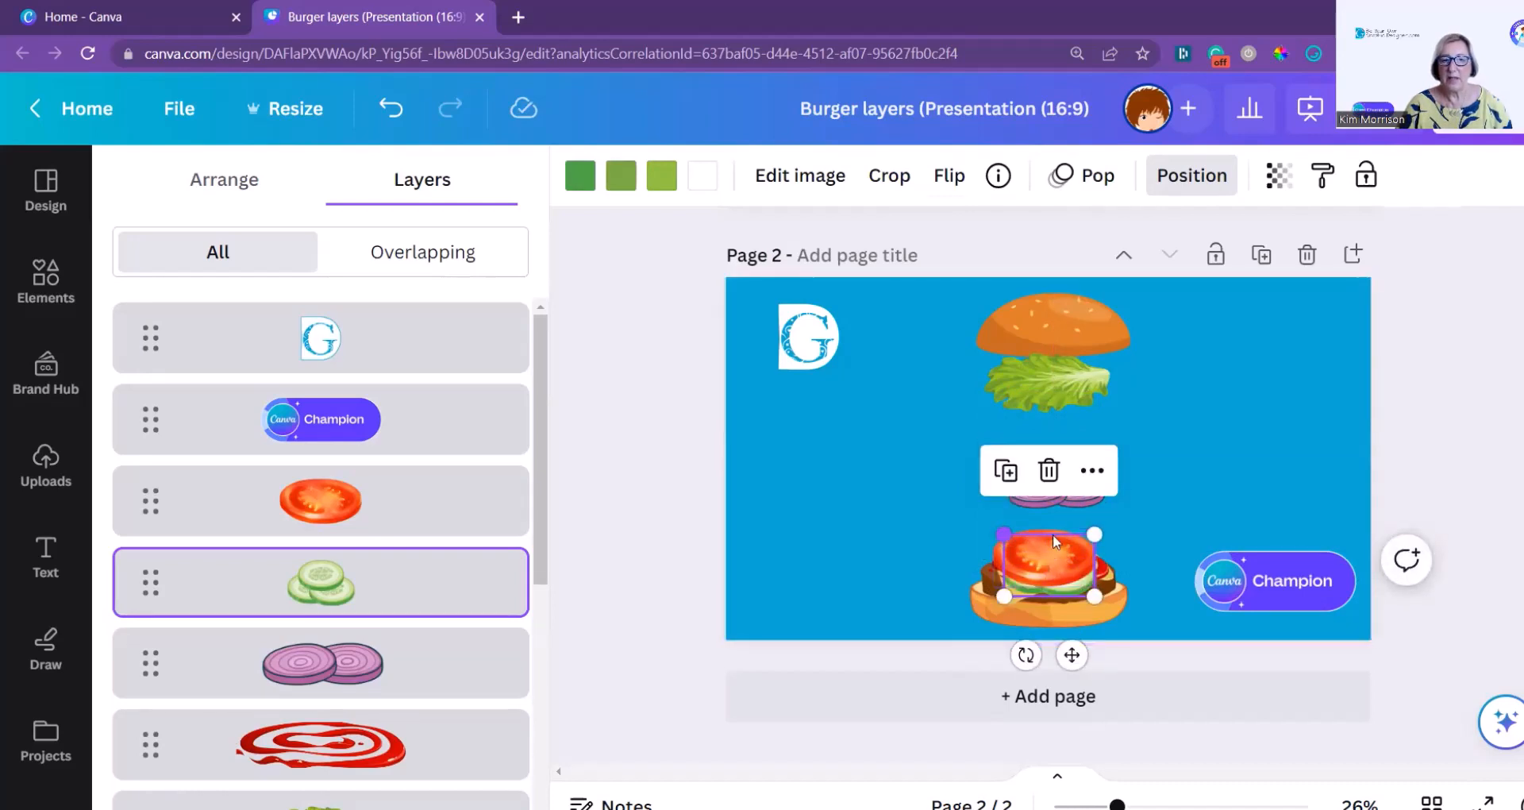
{"action": "left_click", "coordinate": [1067, 532]}
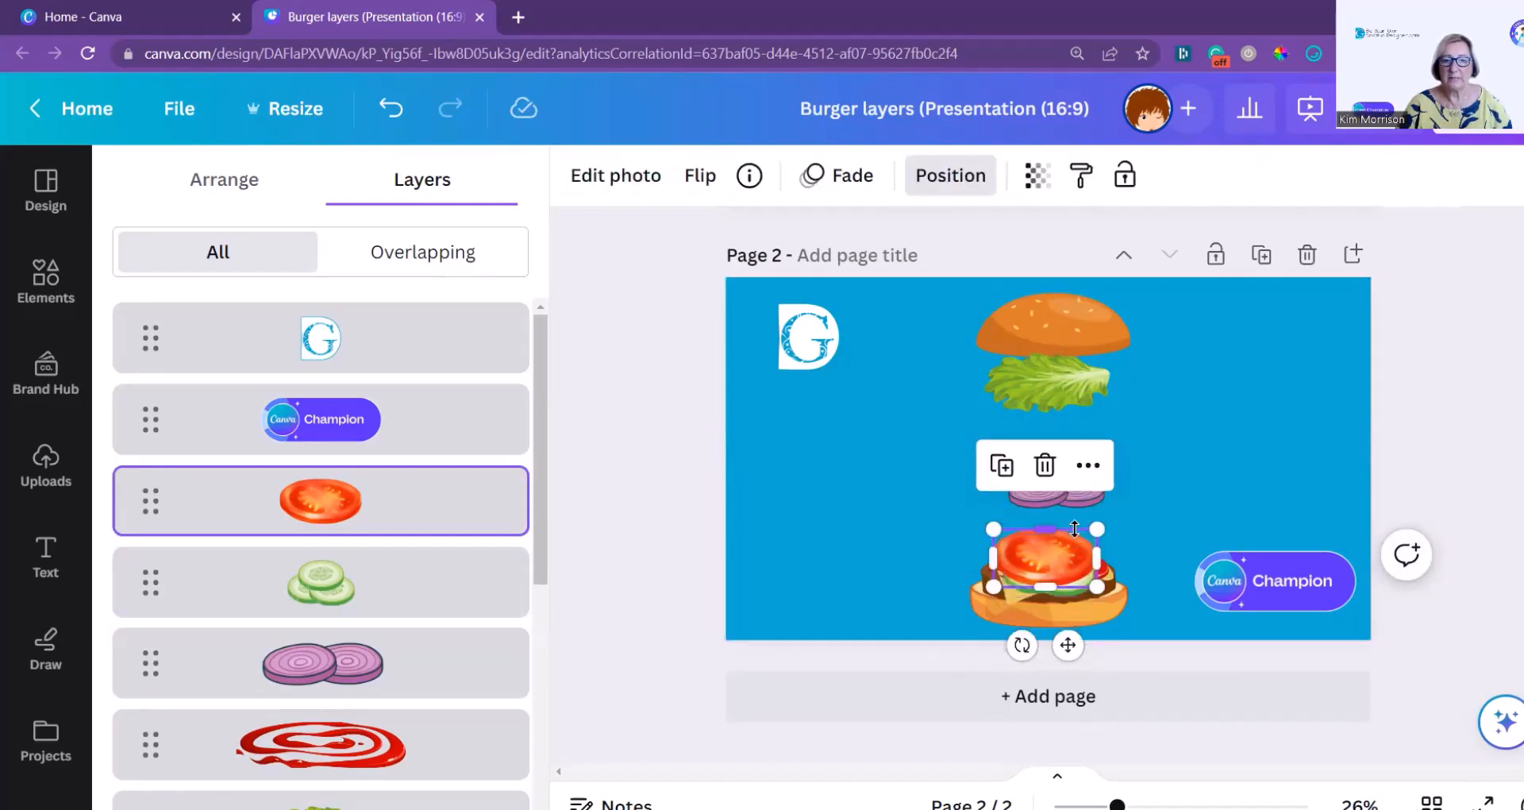
{"action": "key", "text": "Left"}
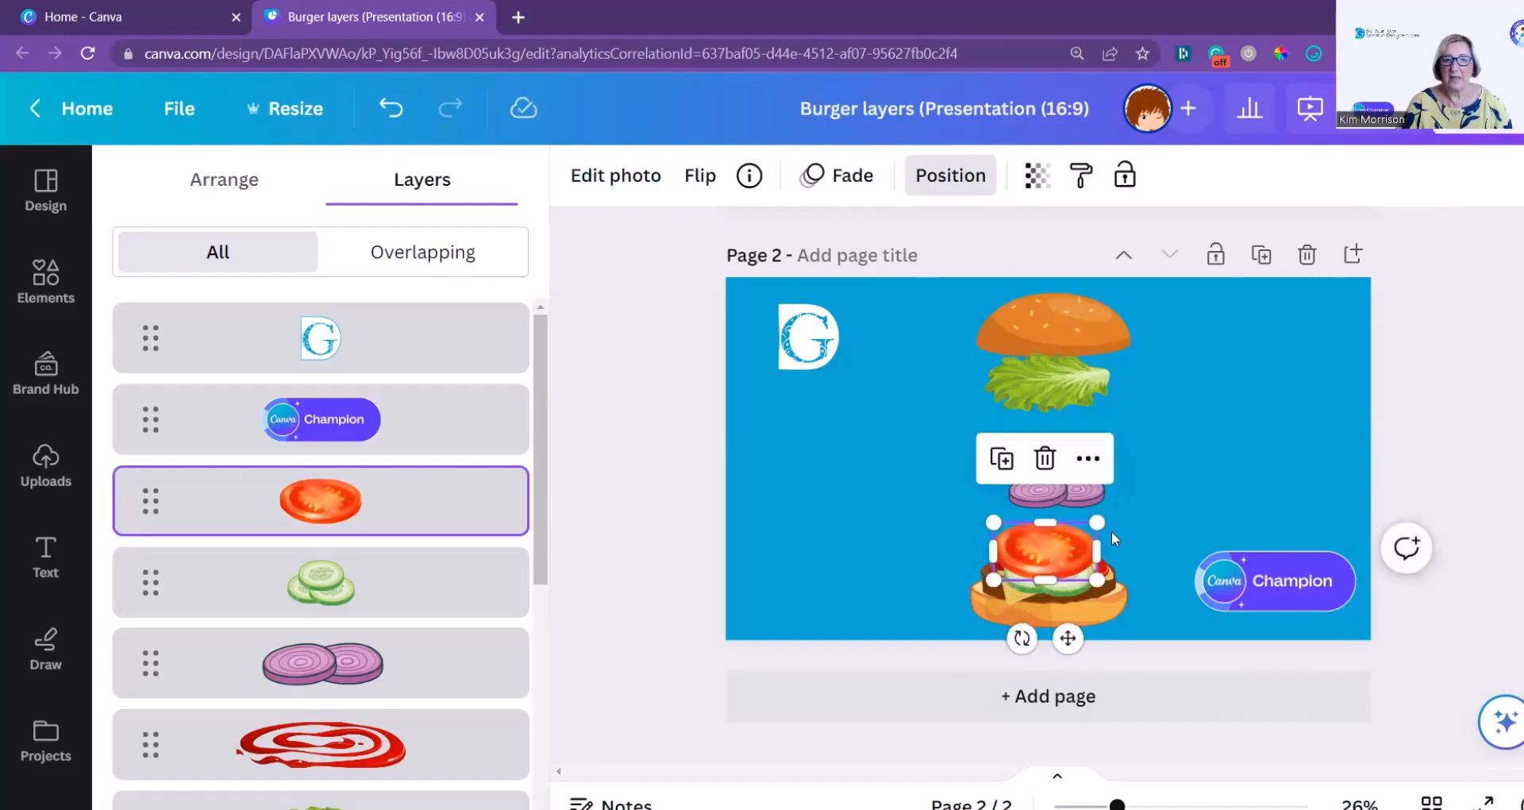
{"action": "left_click", "coordinate": [1190, 500]}
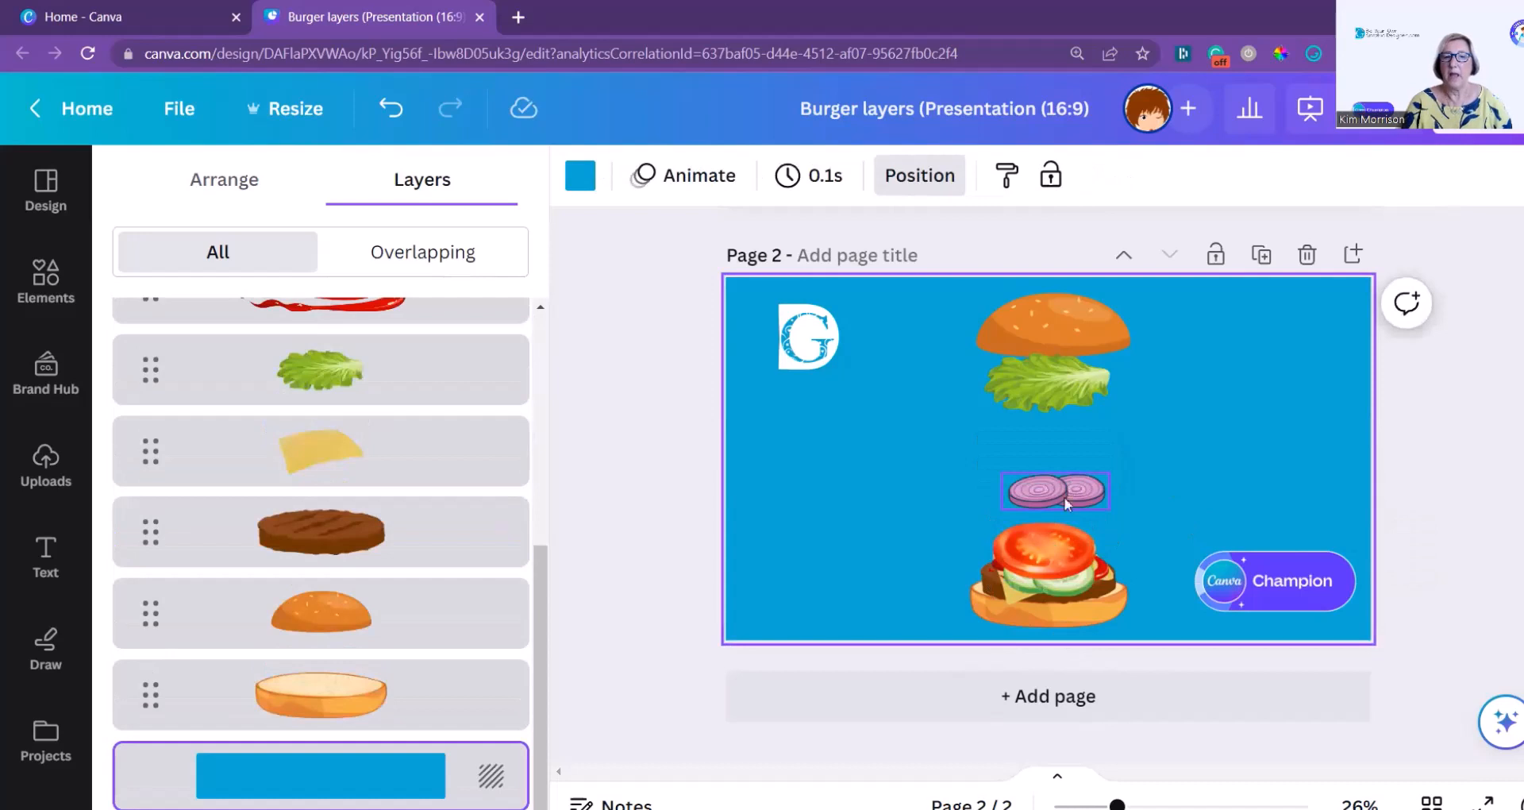
Stack the onion slices on the burger, bring them forward two layers above the tomato slice, and settle them slightly lower
{"action": "left_click_drag", "start_coordinate": [1062, 492], "coordinate": [1050, 512]}
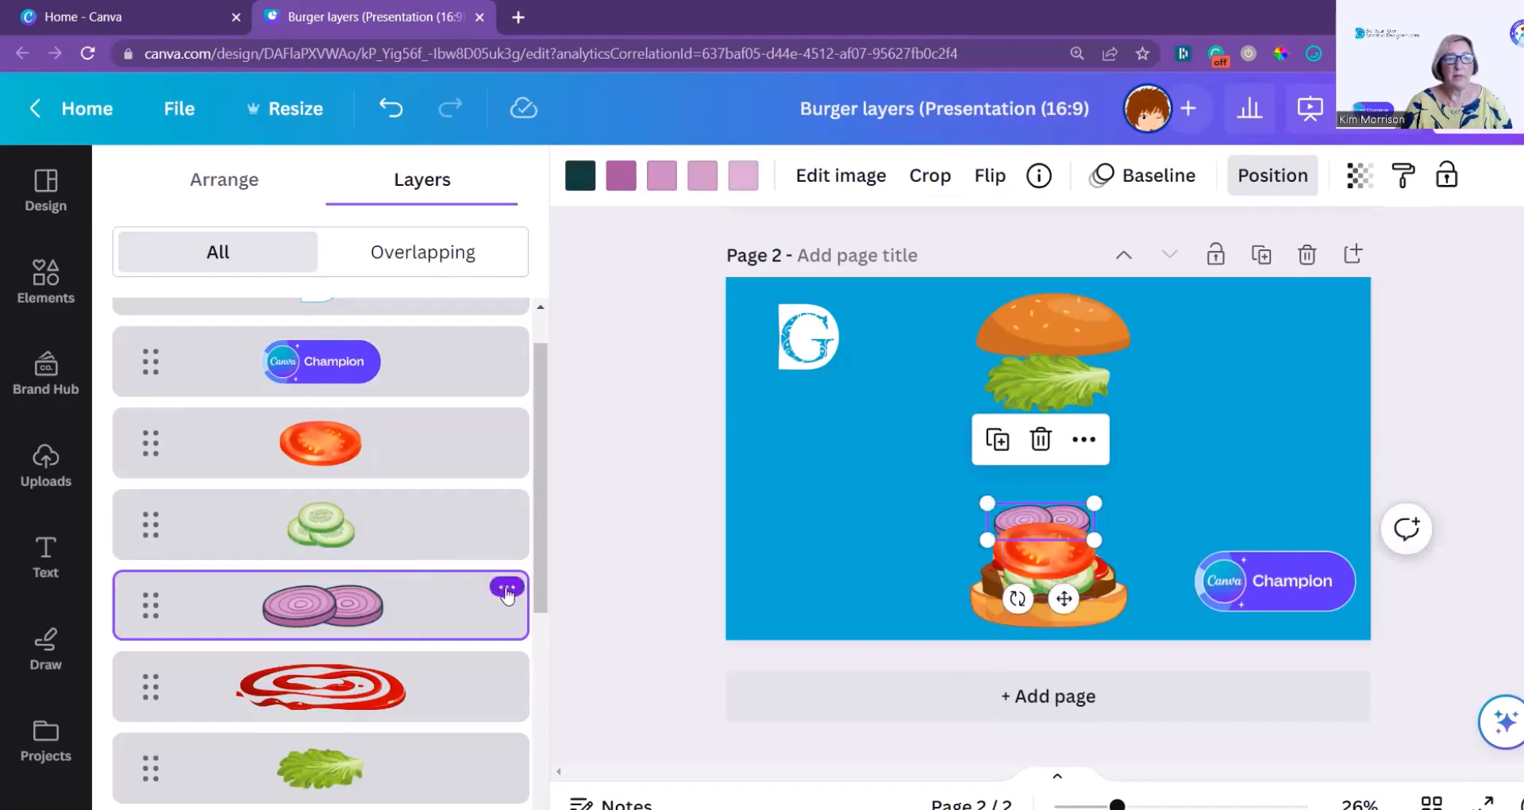
{"action": "left_click", "coordinate": [506, 589]}
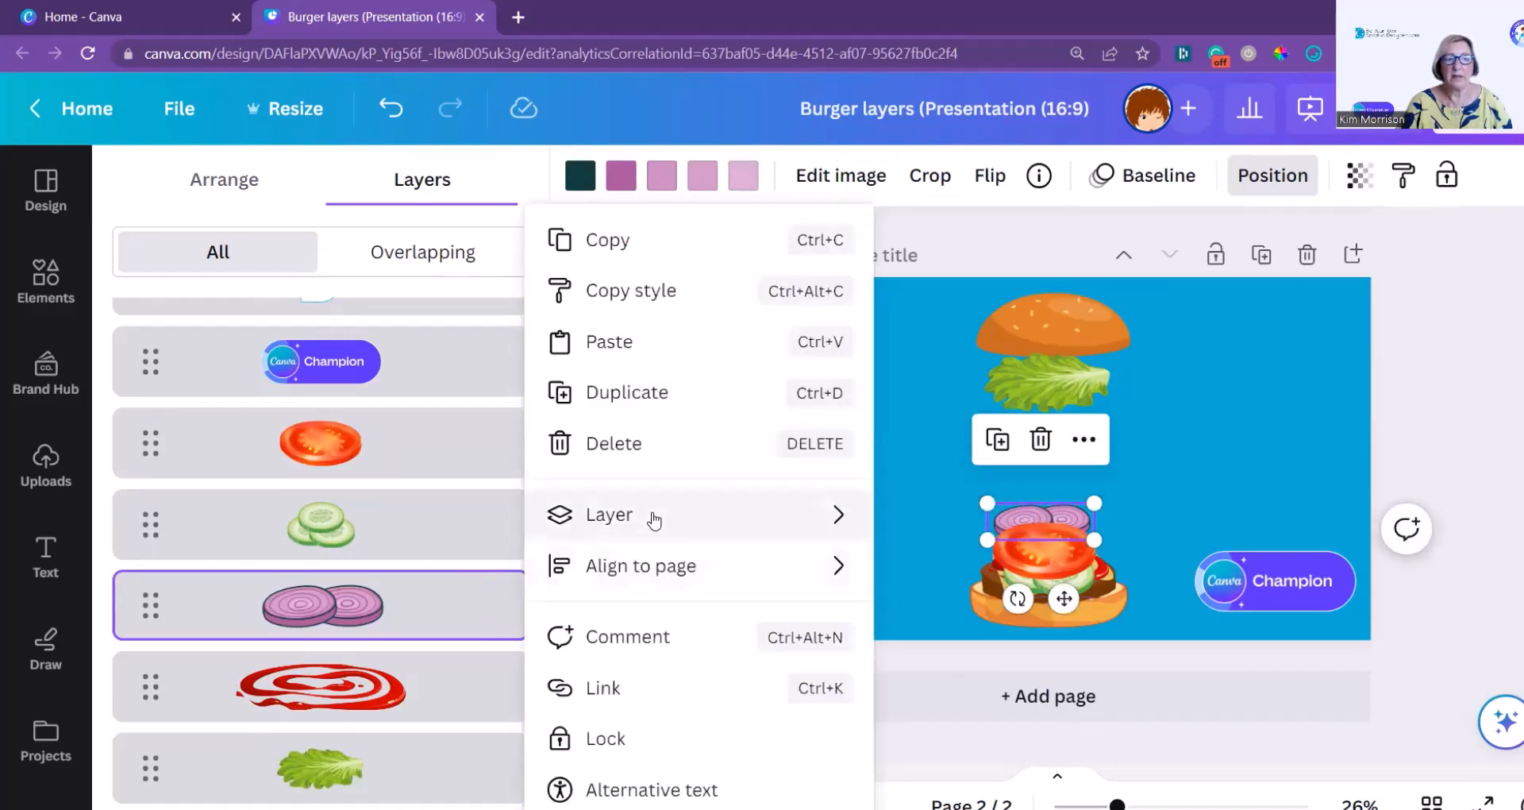
{"action": "mouse_move", "coordinate": [653, 518]}
{"action": "left_click", "coordinate": [970, 531]}
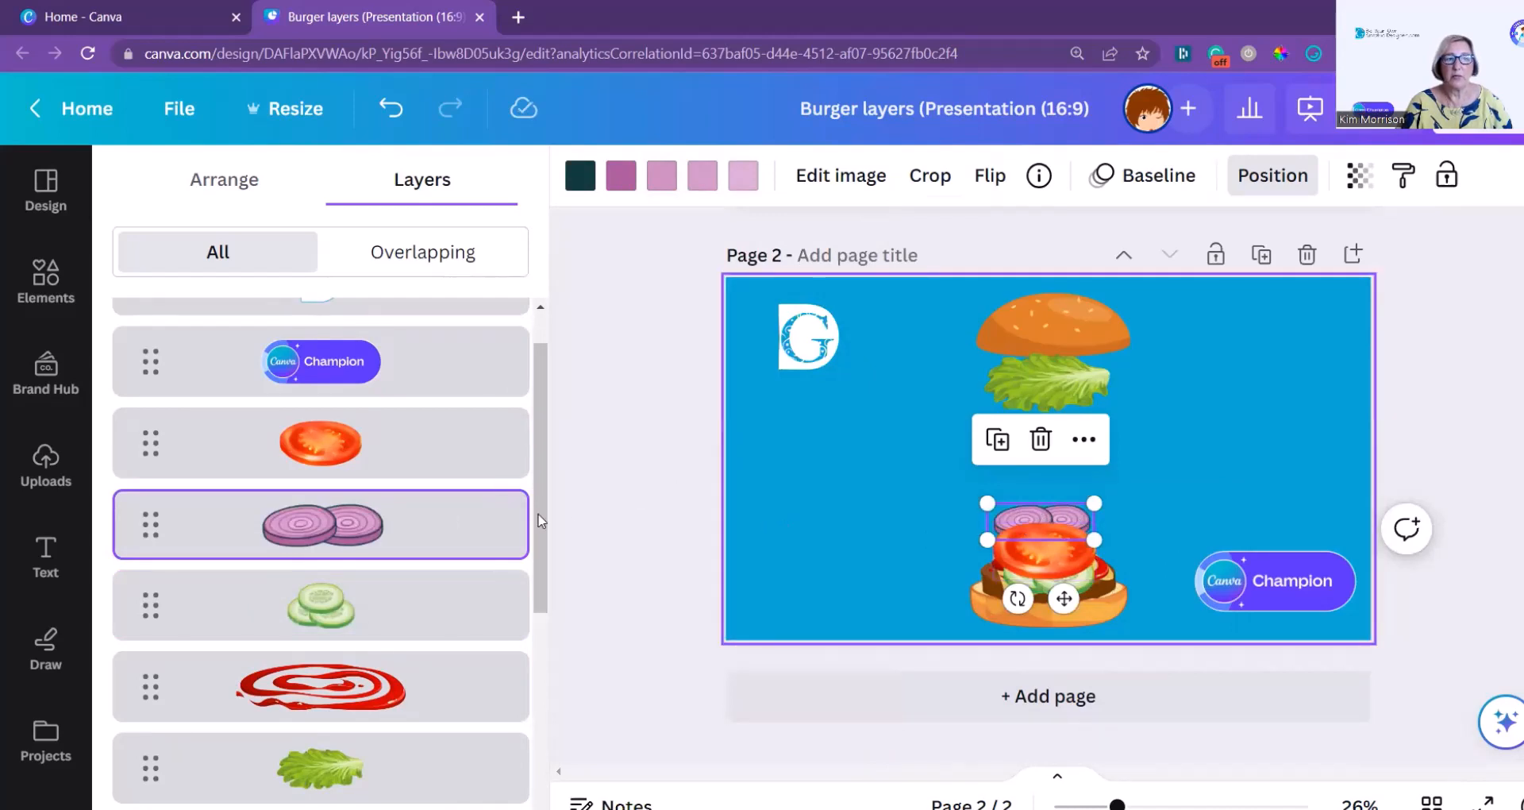
{"action": "left_click", "coordinate": [506, 505]}
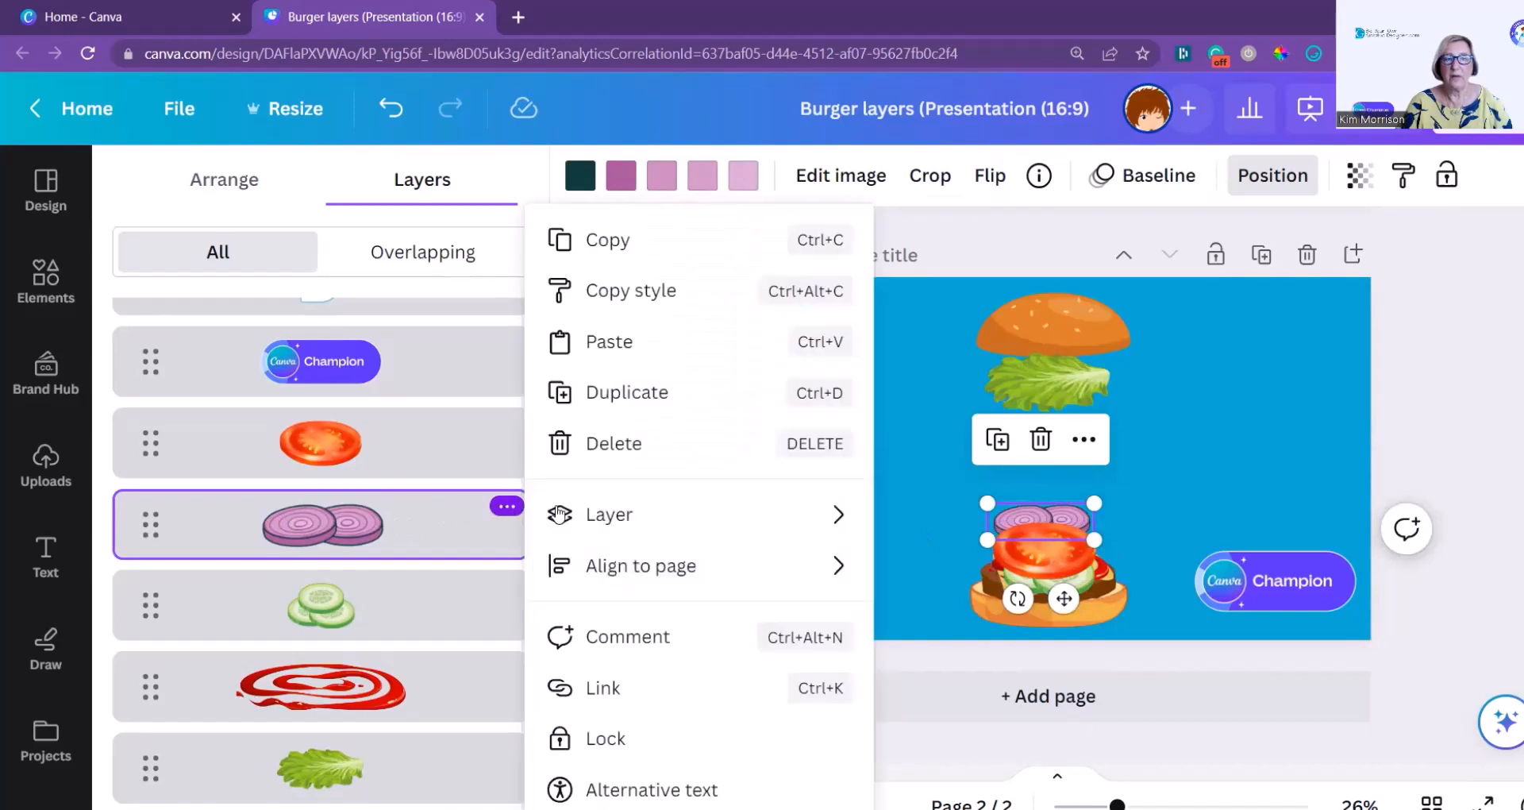
{"action": "mouse_move", "coordinate": [833, 516]}
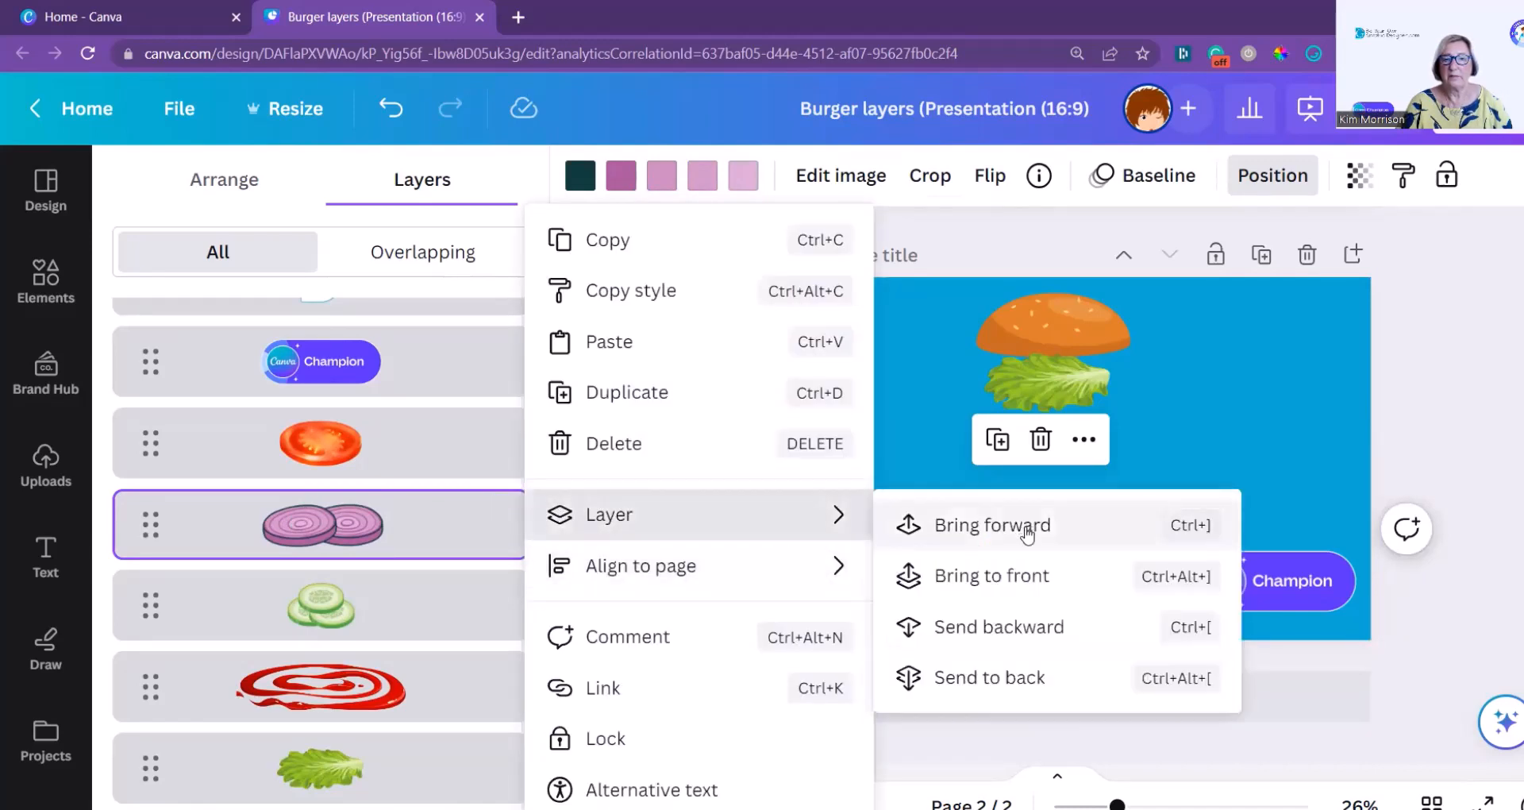
{"action": "left_click", "coordinate": [1025, 525]}
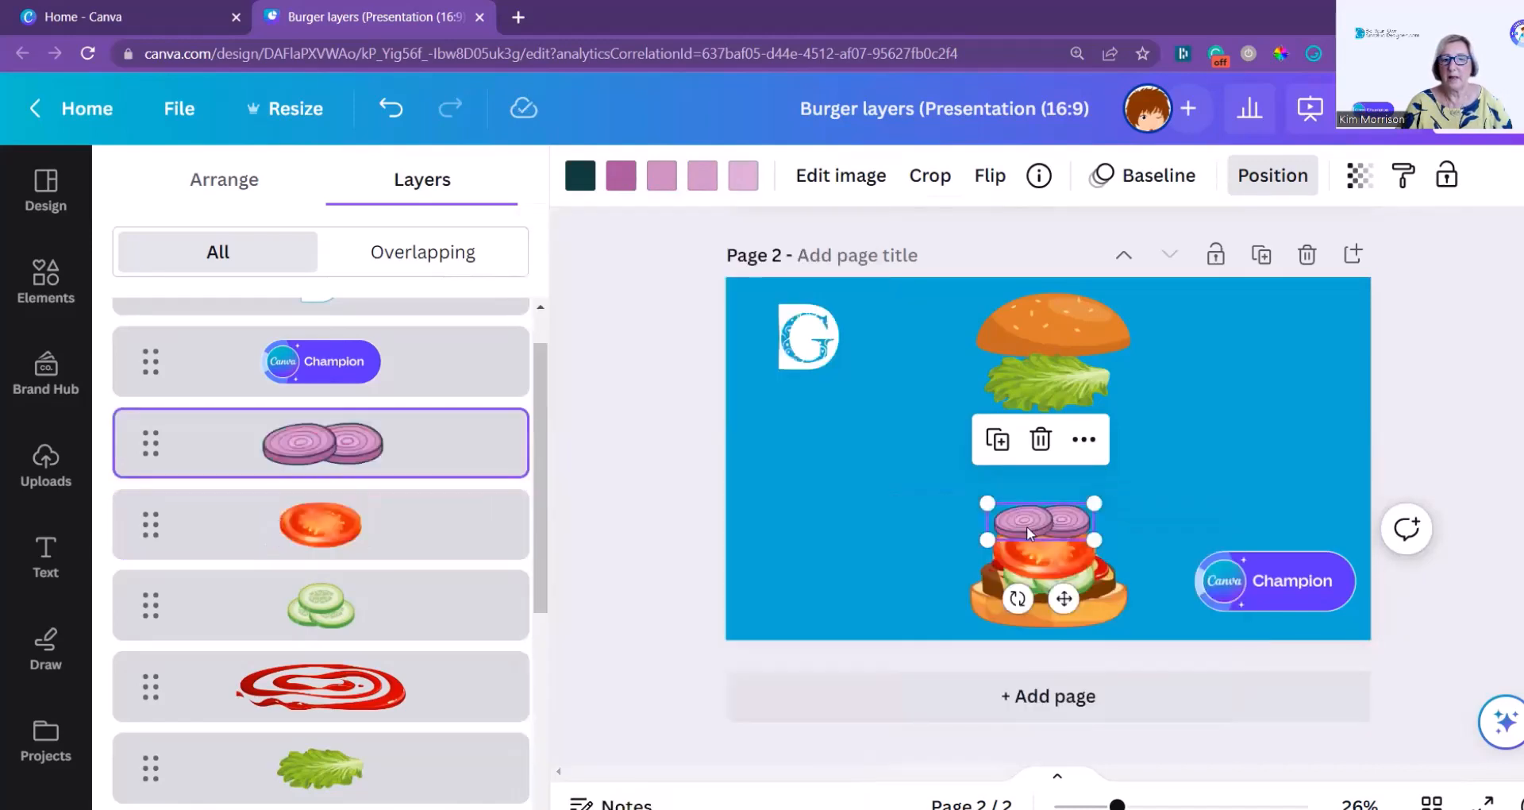
{"action": "left_click_drag", "start_coordinate": [1064, 522], "coordinate": [1065, 539]}
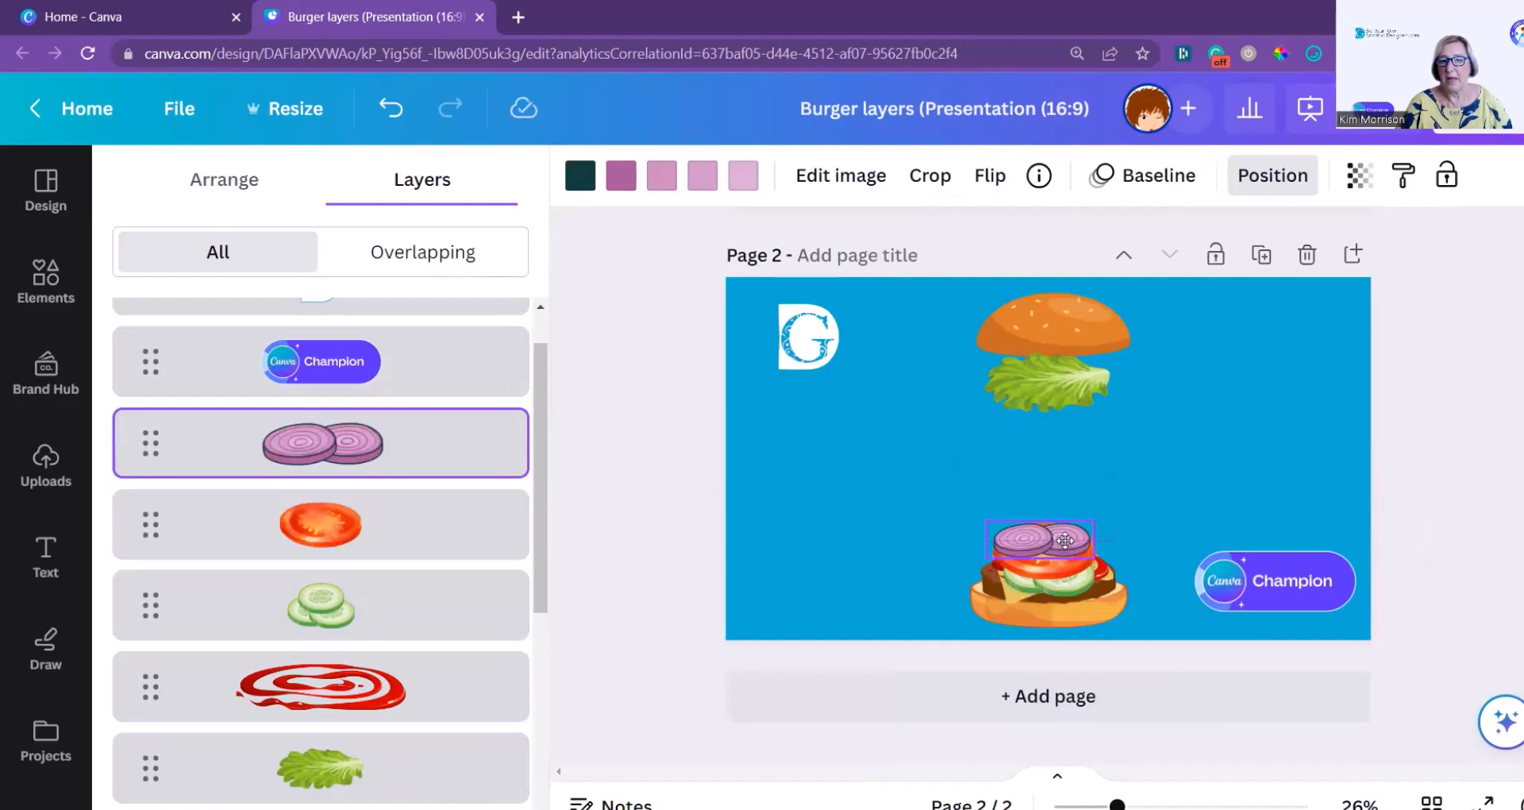
Place the lettuce on the burger over the onion and move its layer directly above the onion slices in the layers list
{"action": "left_click_drag", "start_coordinate": [1085, 377], "coordinate": [1077, 514]}
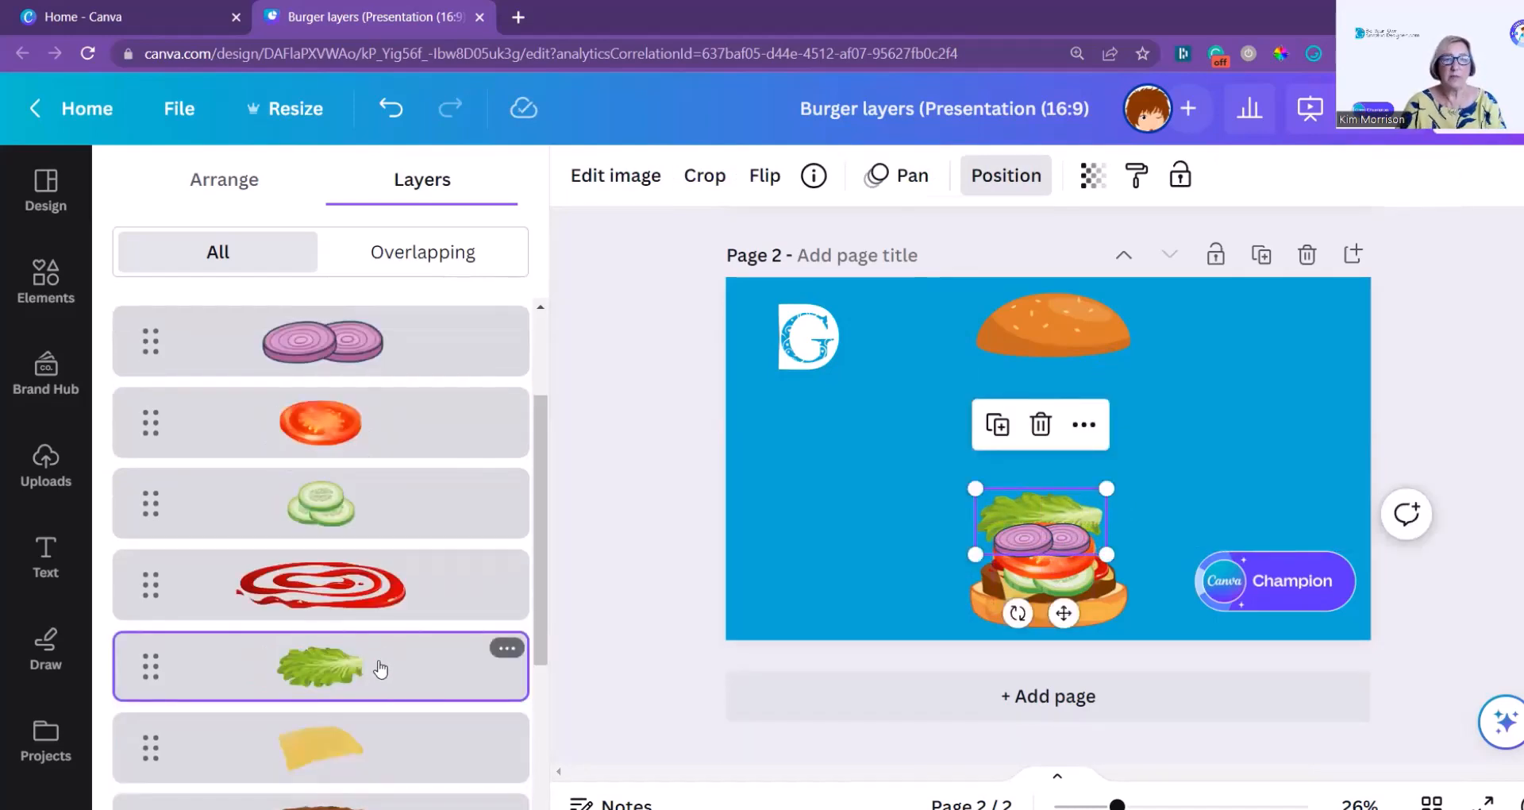
{"action": "left_click_drag", "start_coordinate": [380, 669], "coordinate": [368, 487]}
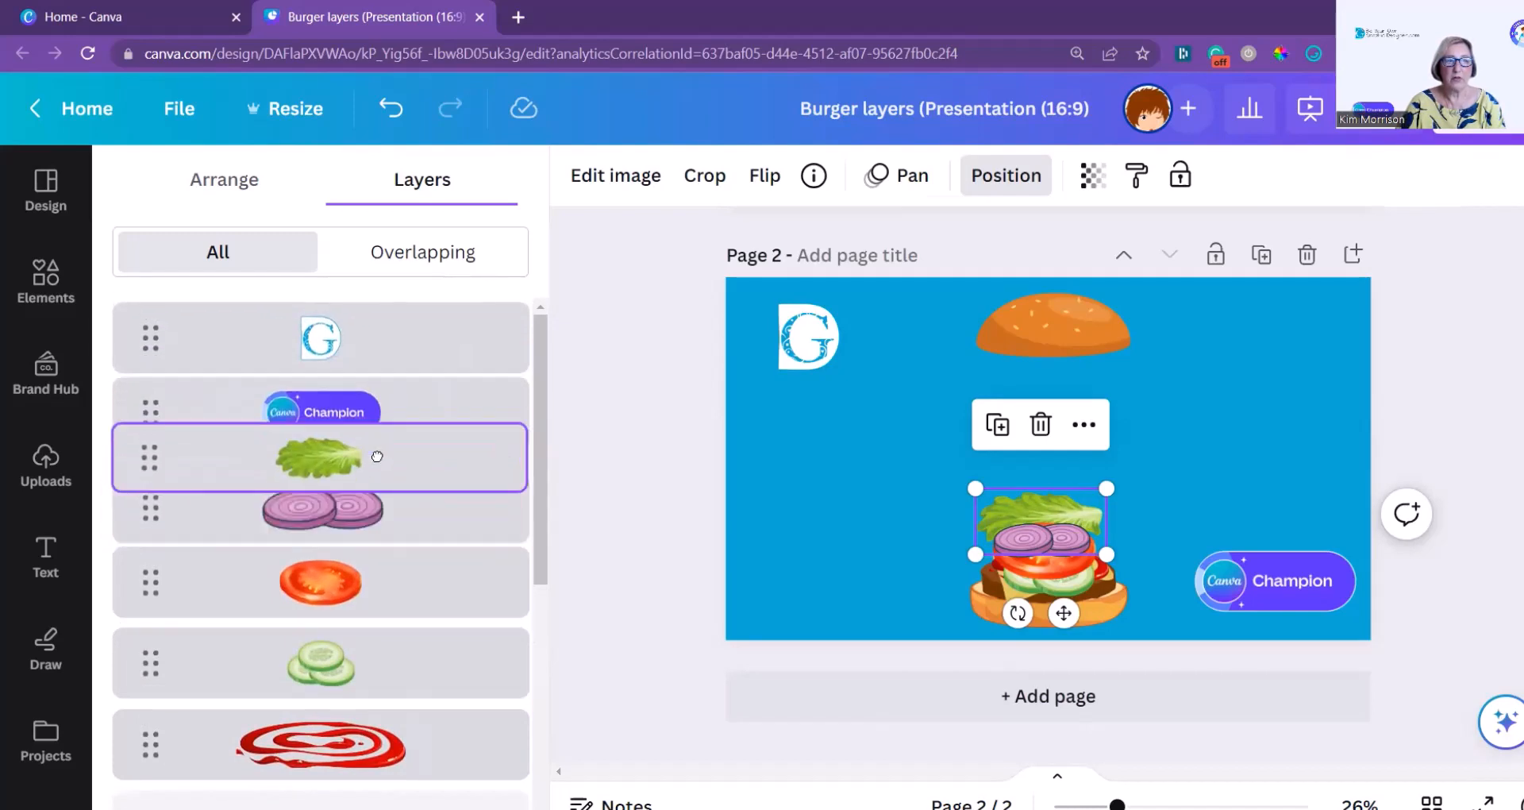
{"action": "left_click_drag", "start_coordinate": [377, 456], "coordinate": [412, 527]}
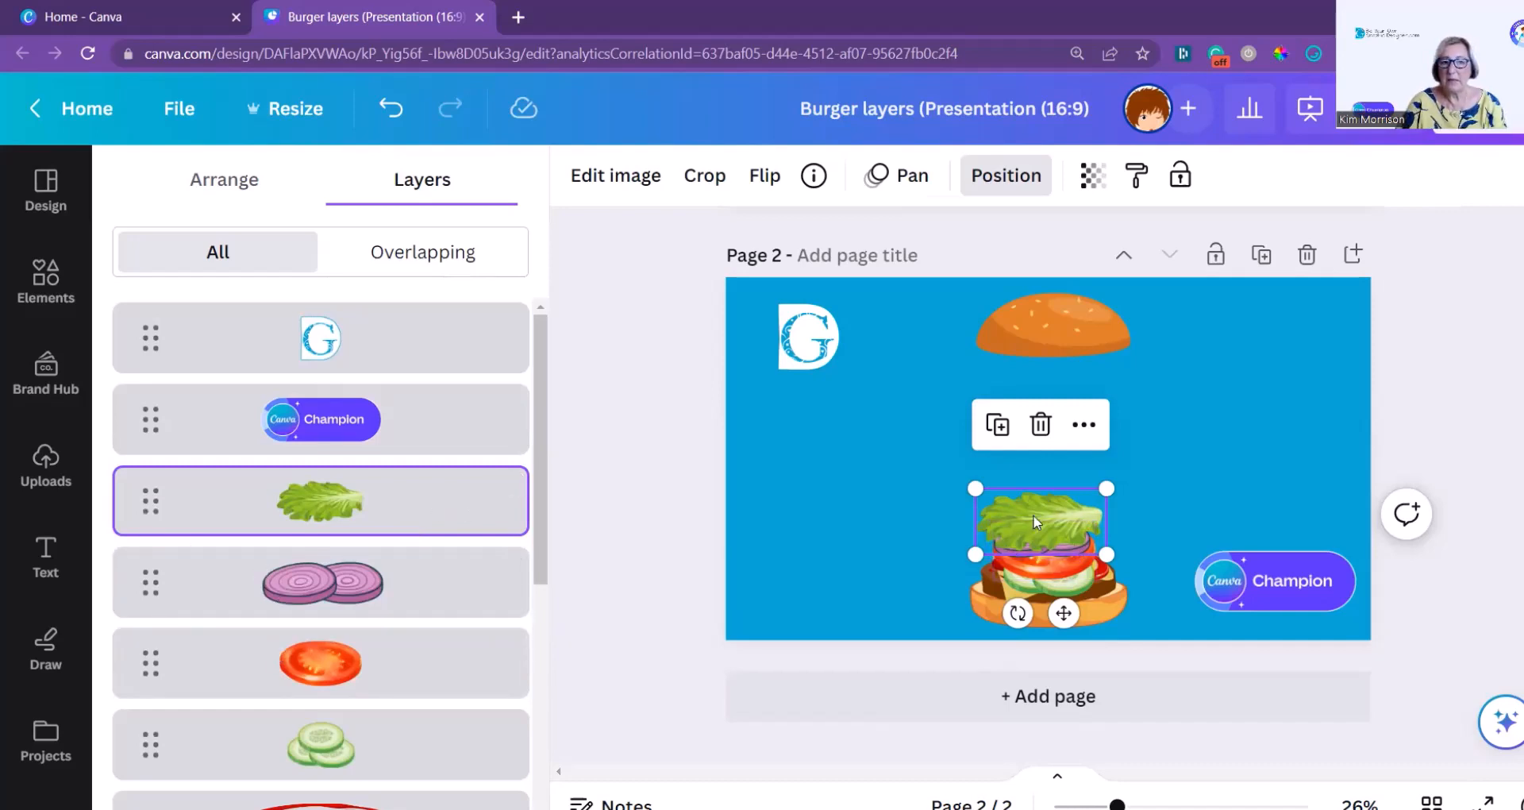
Settle the onion slices and lettuce closely together on the stack, and cap the burger with the top bun
{"action": "left_click_drag", "start_coordinate": [1037, 510], "coordinate": [1037, 490]}
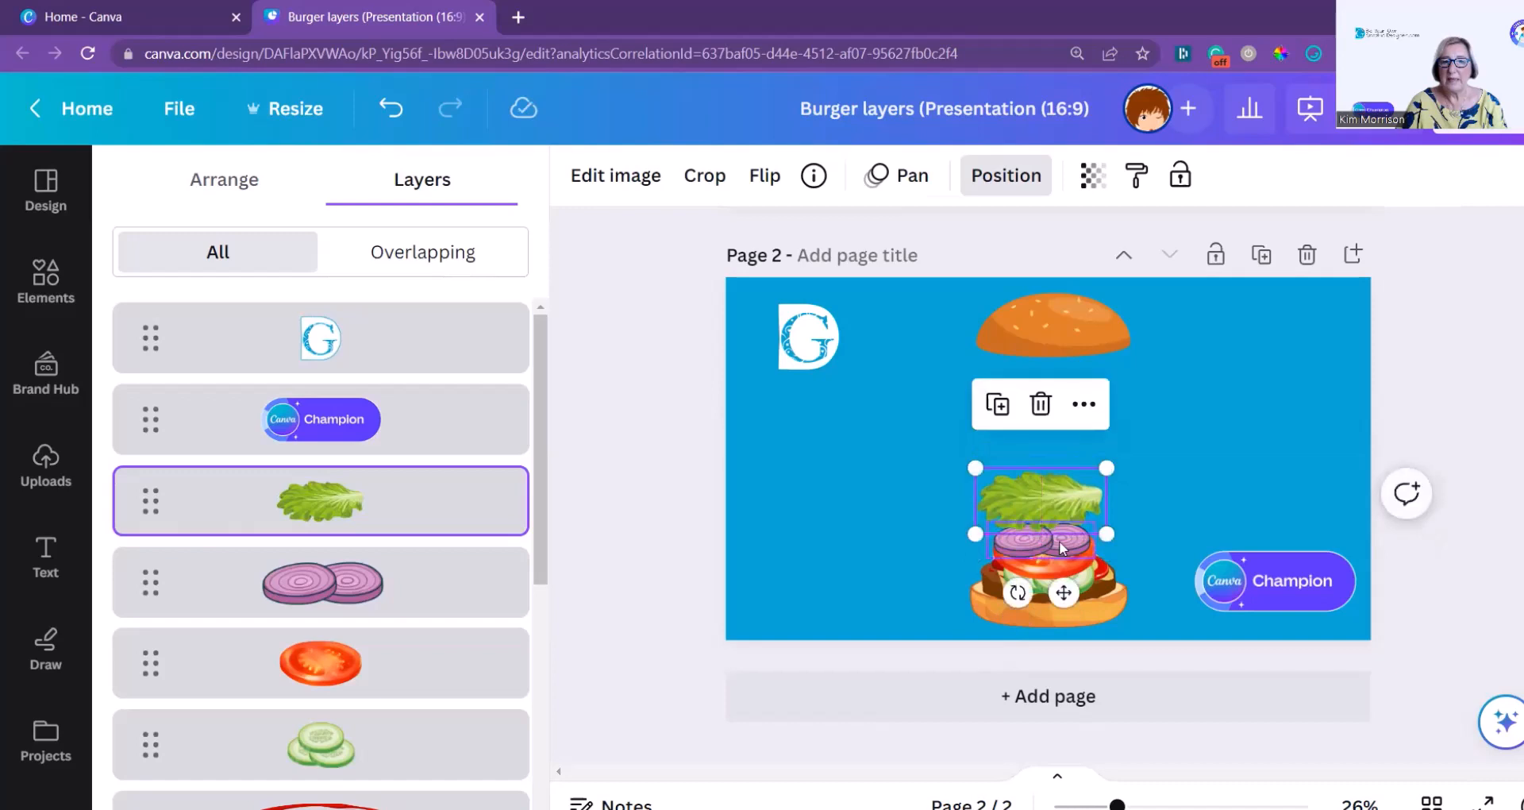
{"action": "left_click", "coordinate": [1060, 546]}
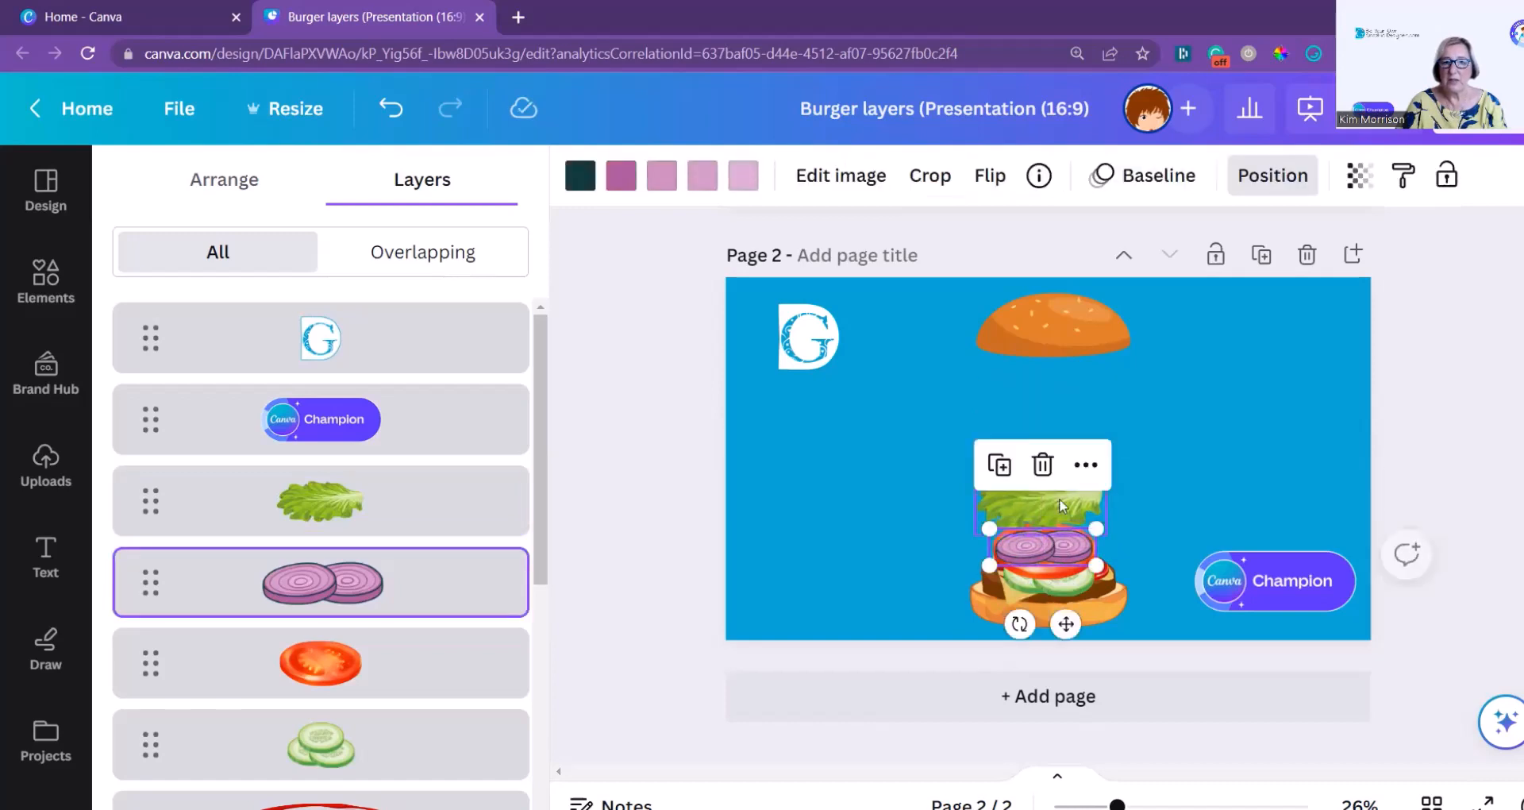
{"action": "left_click_drag", "start_coordinate": [1059, 502], "coordinate": [1059, 518]}
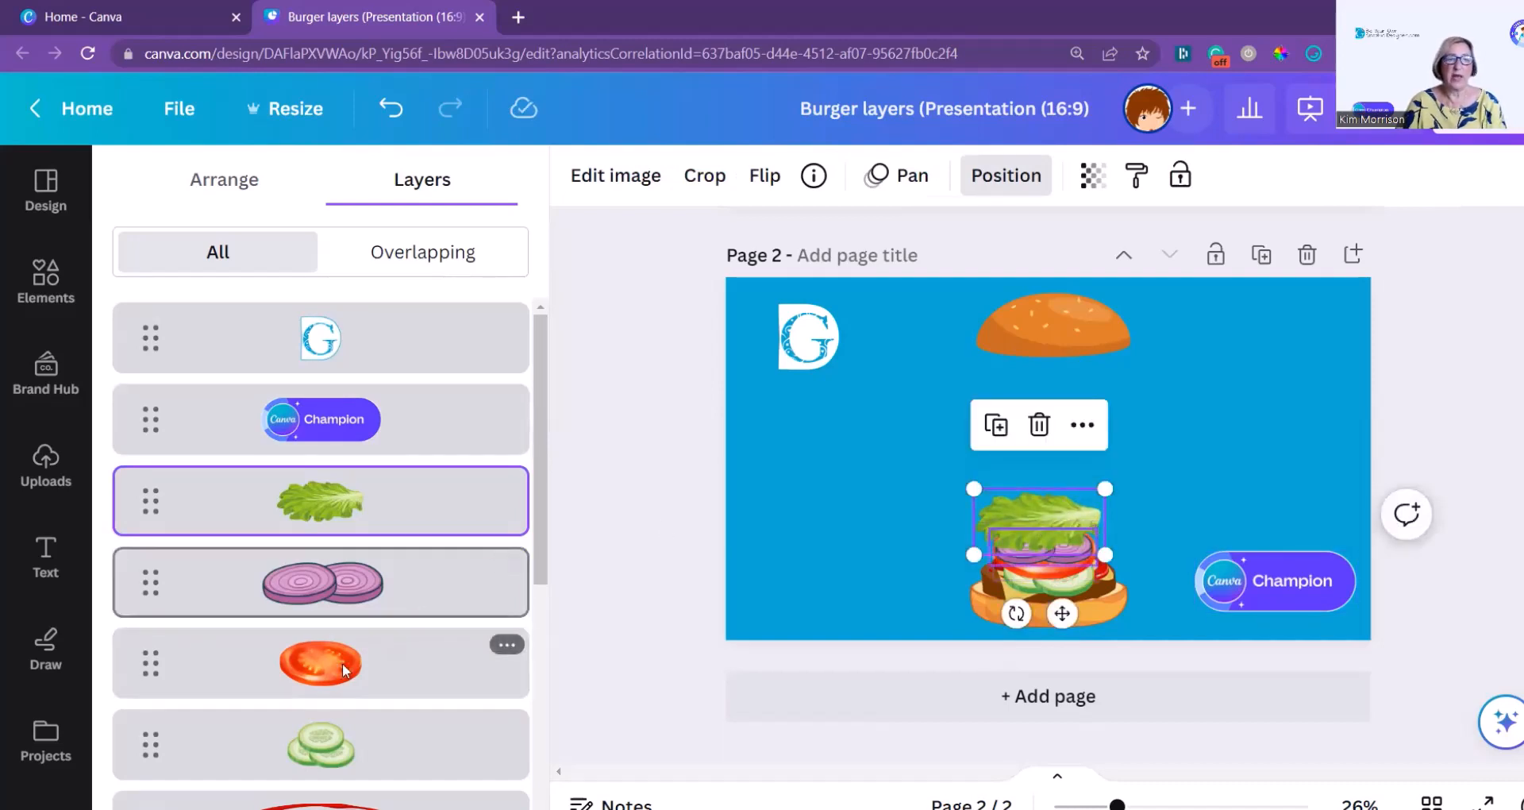
{"action": "left_click_drag", "start_coordinate": [1079, 339], "coordinate": [1068, 509]}
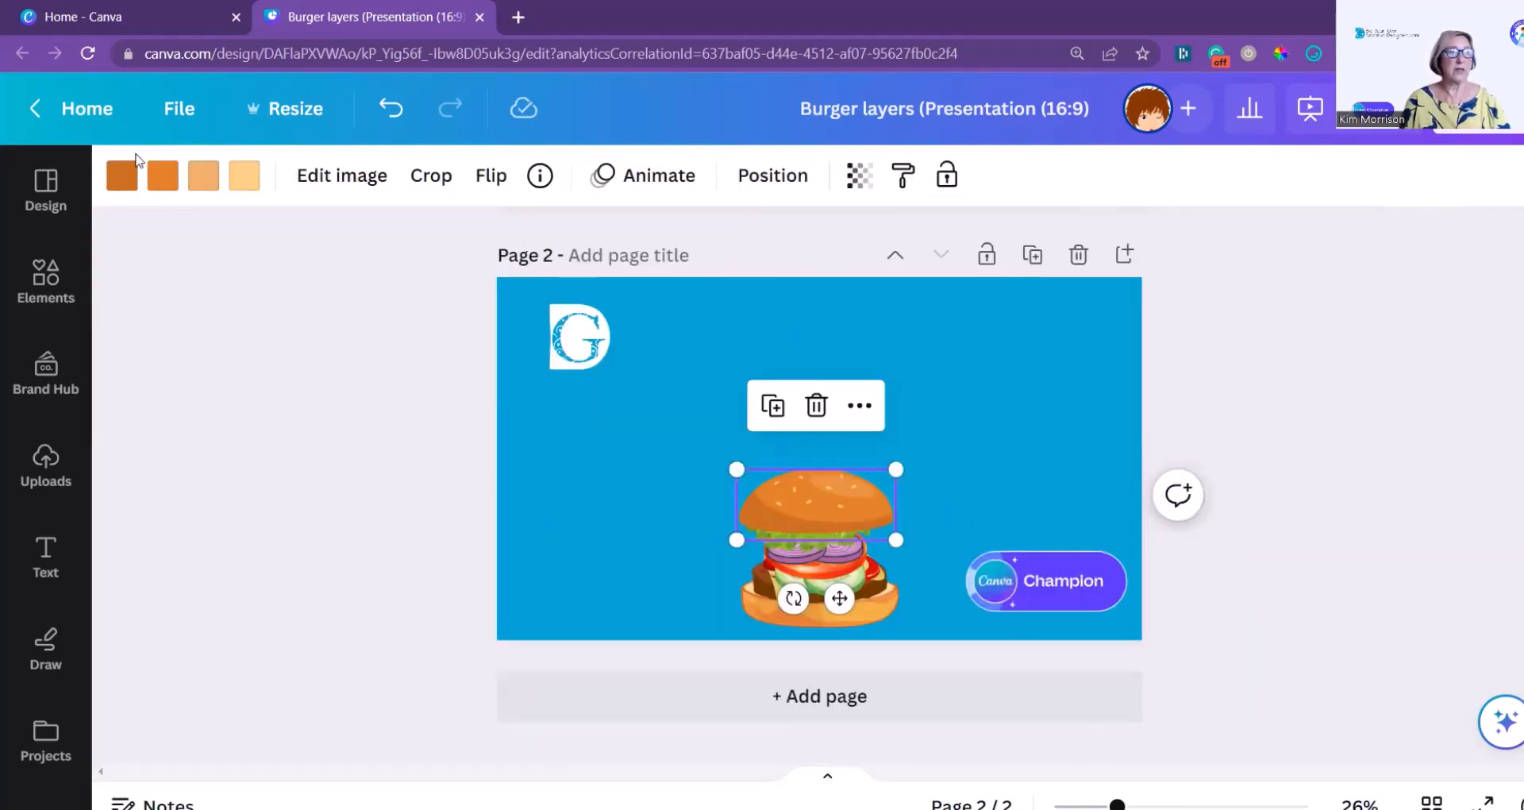
Search the elements library for "cocktail stick" and show all matching graphics
{"action": "left_click", "coordinate": [36, 278]}
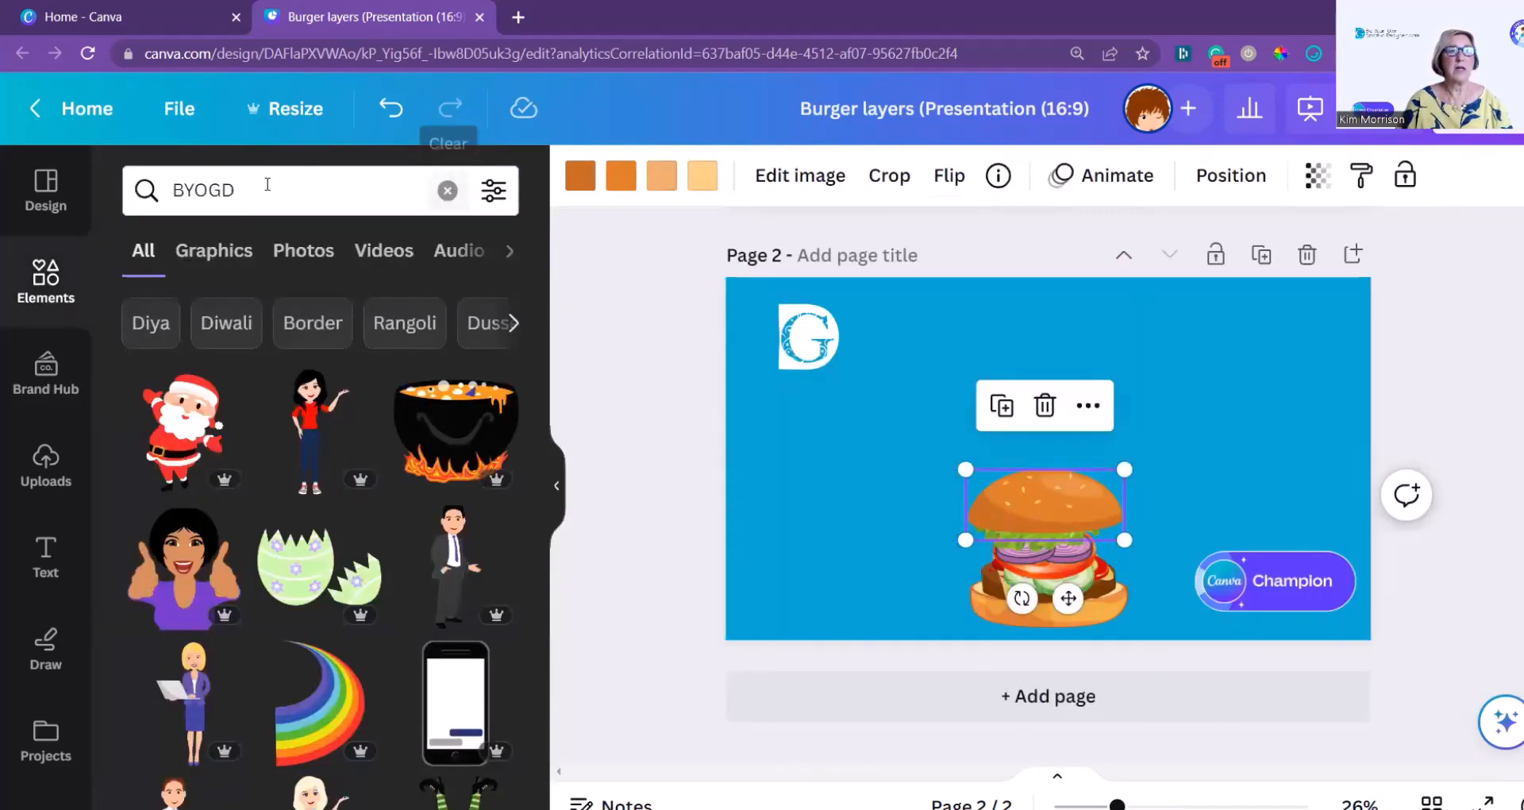
{"action": "left_click", "coordinate": [447, 191]}
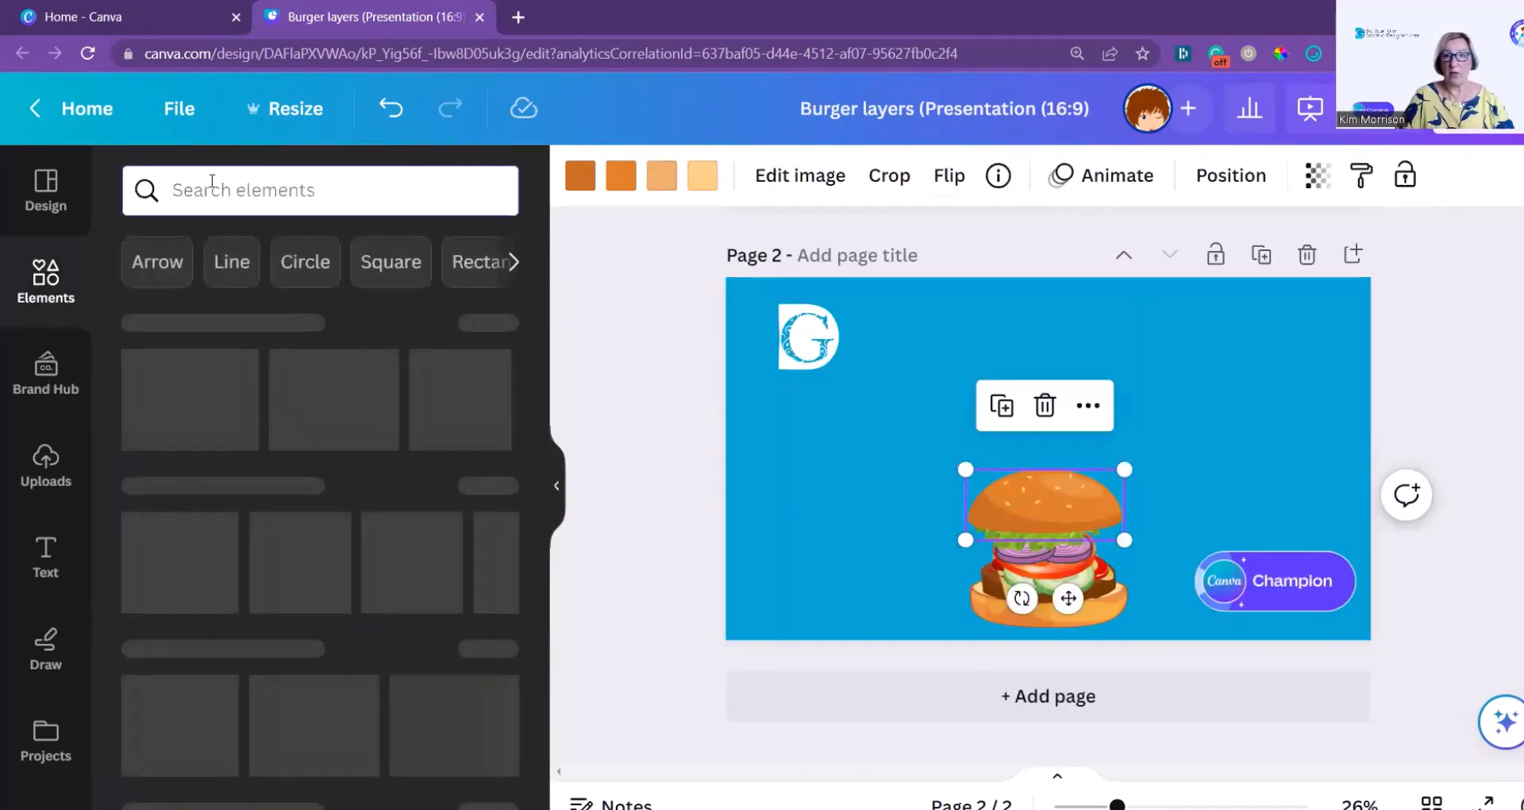
{"action": "left_click", "coordinate": [212, 181]}
{"action": "type", "text": "cocktail stick"}
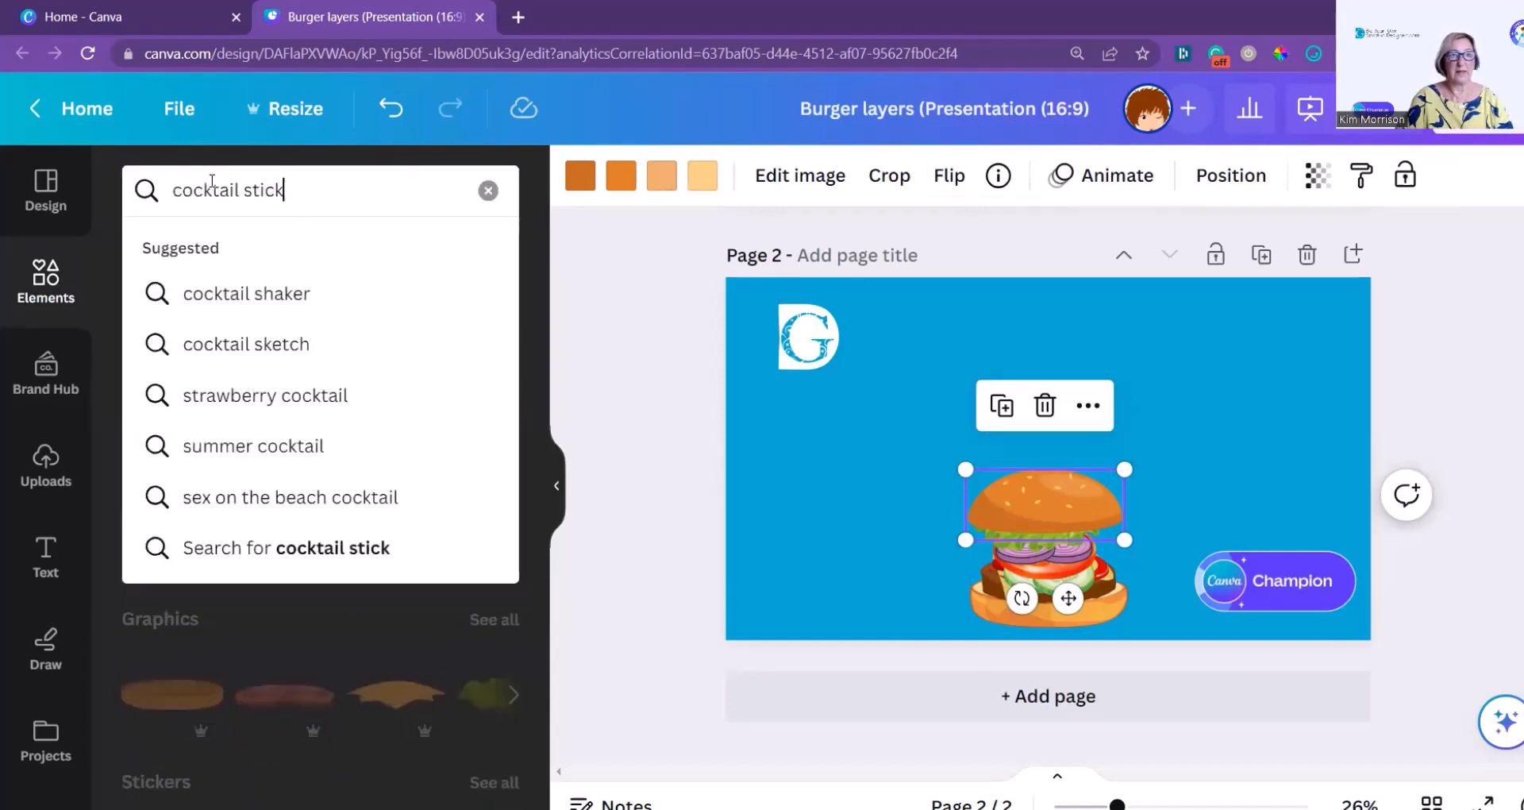
{"action": "key", "text": "Return"}
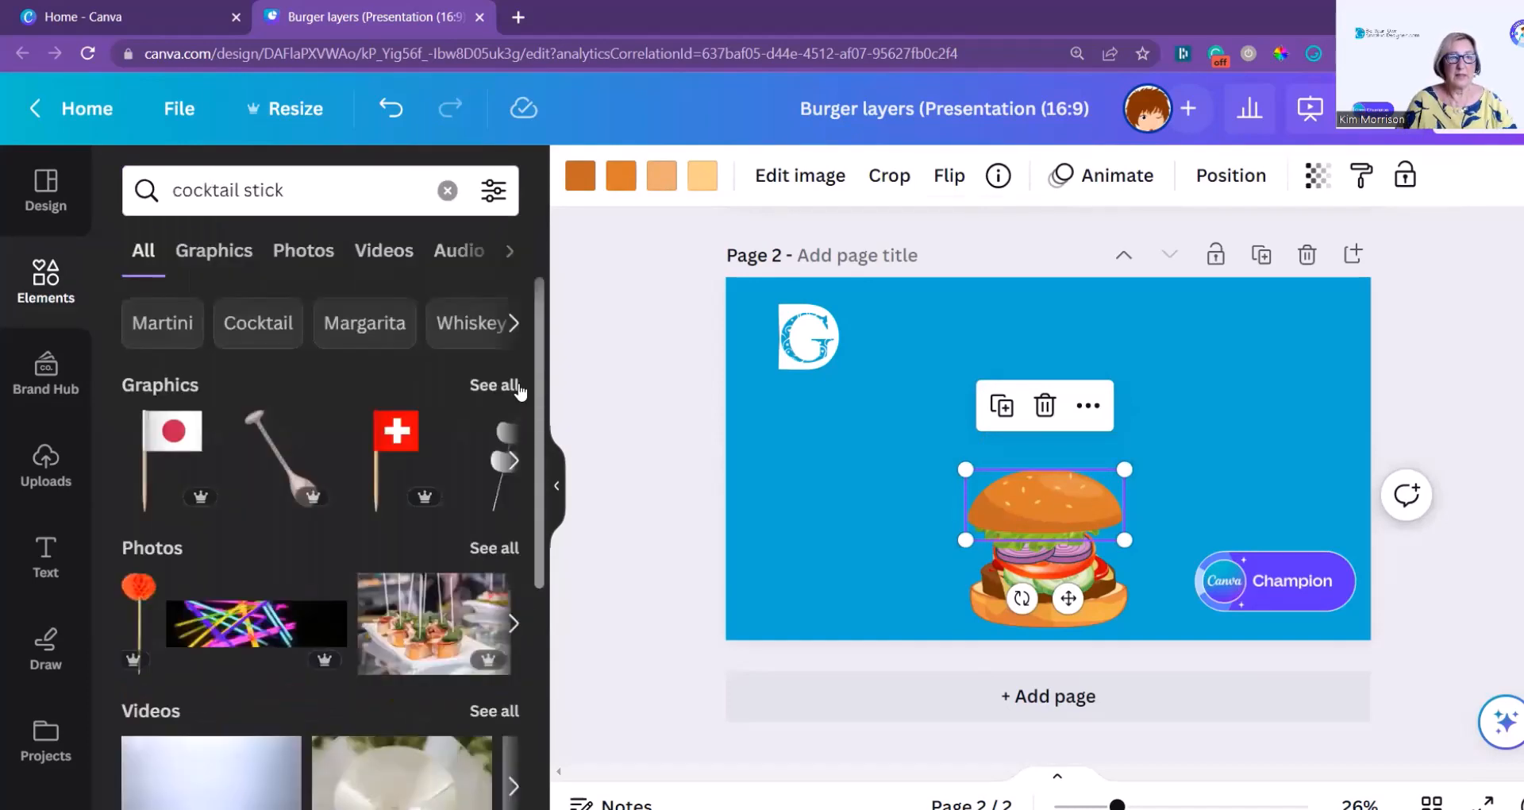
{"action": "left_click", "coordinate": [490, 384]}
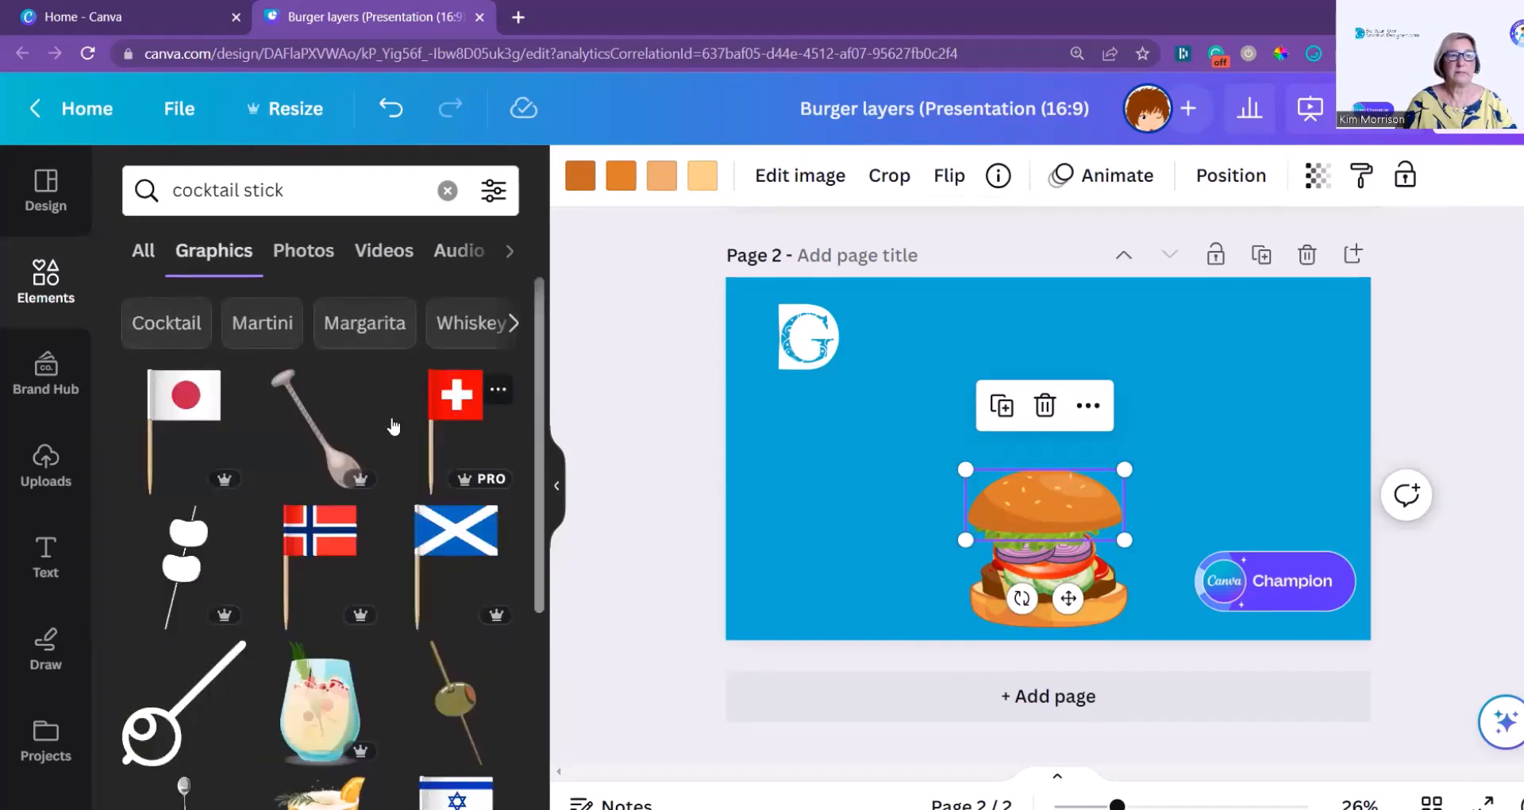
Browse the cocktail stick graphics for a plain stick suitable for the burger
{"action": "scroll", "coordinate": [300, 465], "scroll_direction": "down", "scroll_amount": 4}
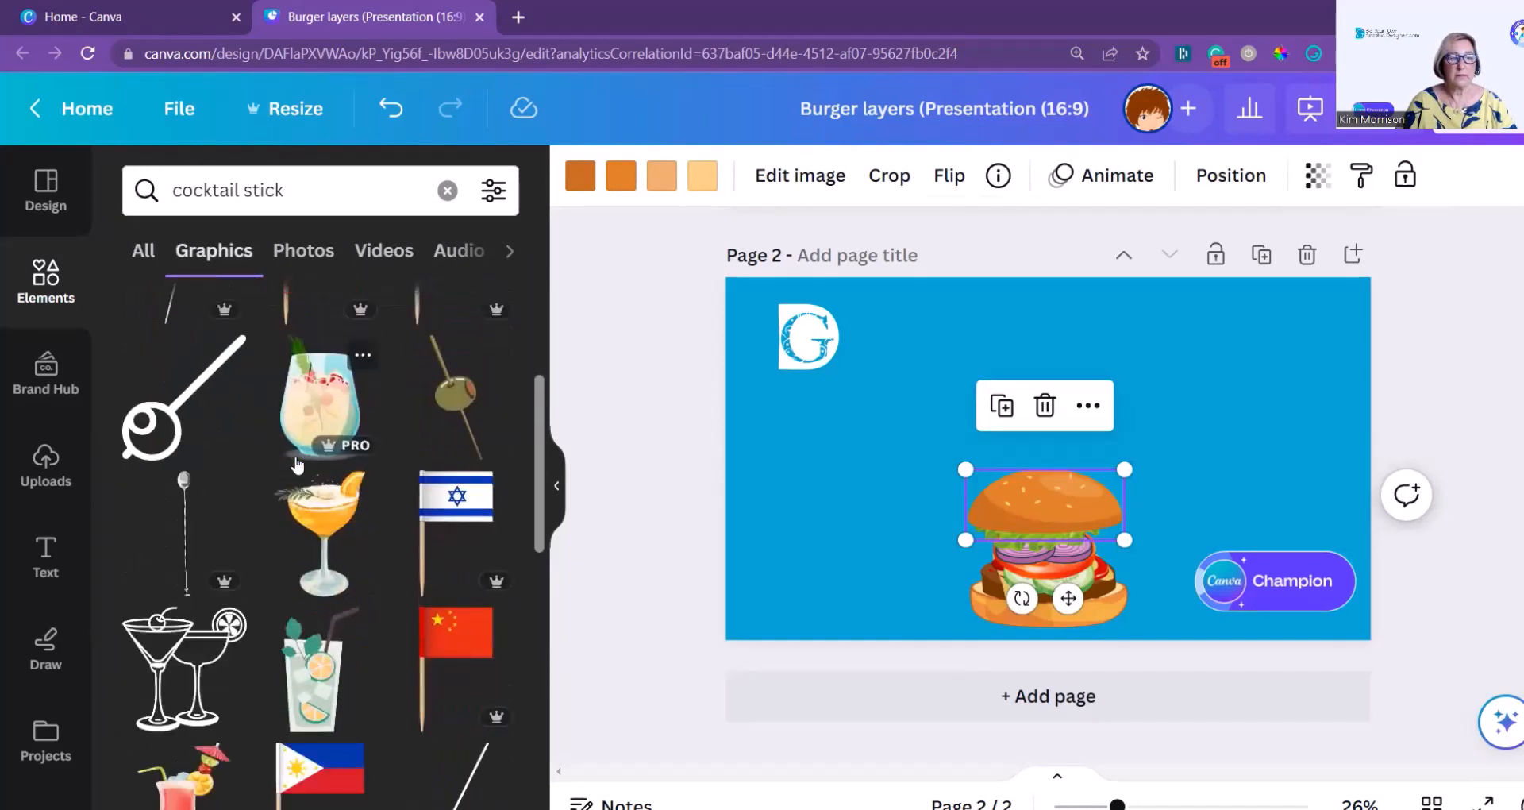
{"action": "scroll", "coordinate": [297, 466], "scroll_direction": "down", "scroll_amount": 3}
{"action": "scroll", "coordinate": [274, 446], "scroll_direction": "up", "scroll_amount": 3}
{"action": "left_click", "coordinate": [253, 427]}
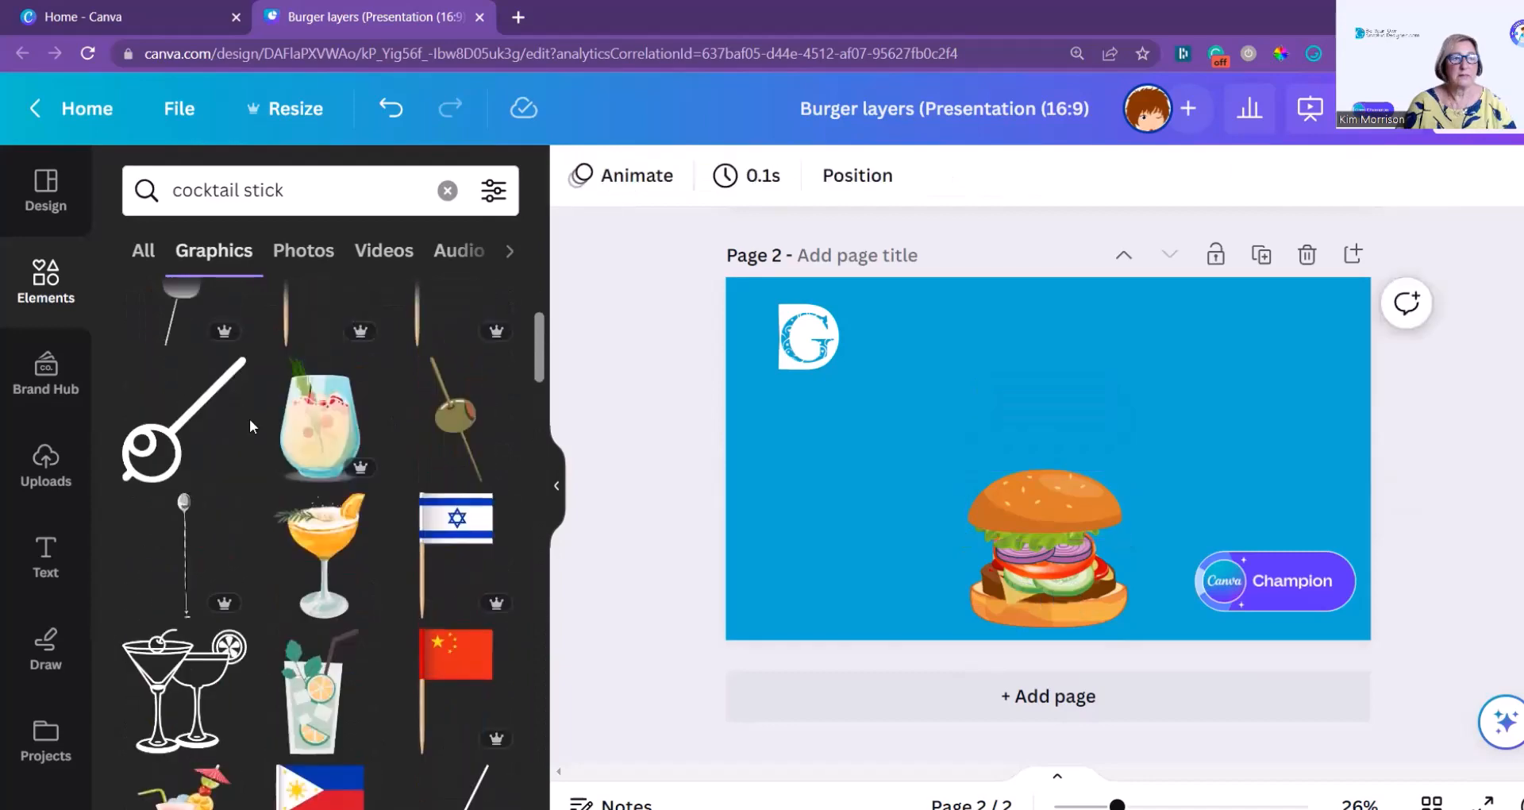
{"action": "scroll", "coordinate": [239, 463], "scroll_direction": "up", "scroll_amount": 4}
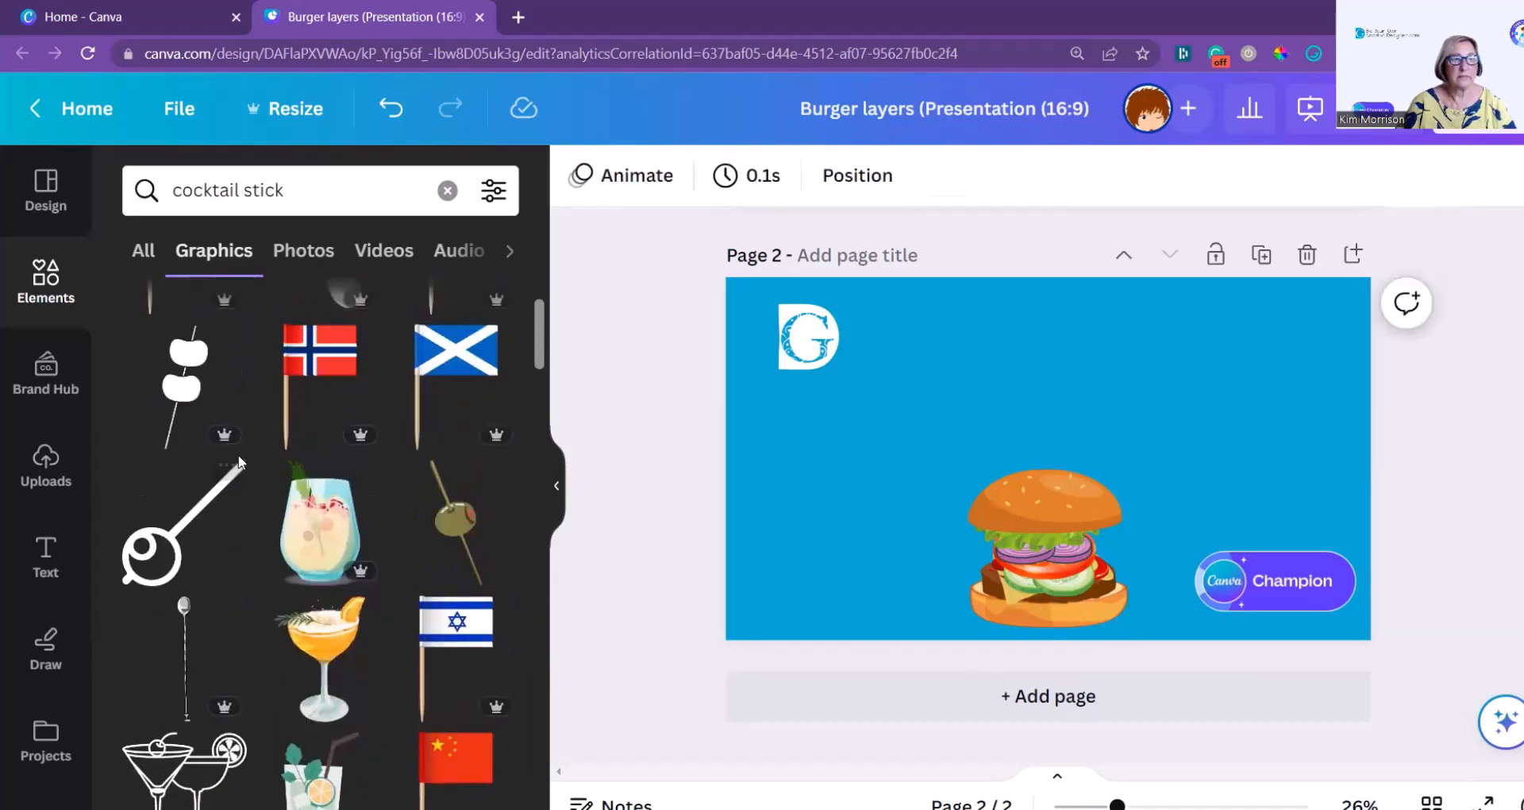
{"action": "scroll", "coordinate": [239, 463], "scroll_direction": "down", "scroll_amount": 8}
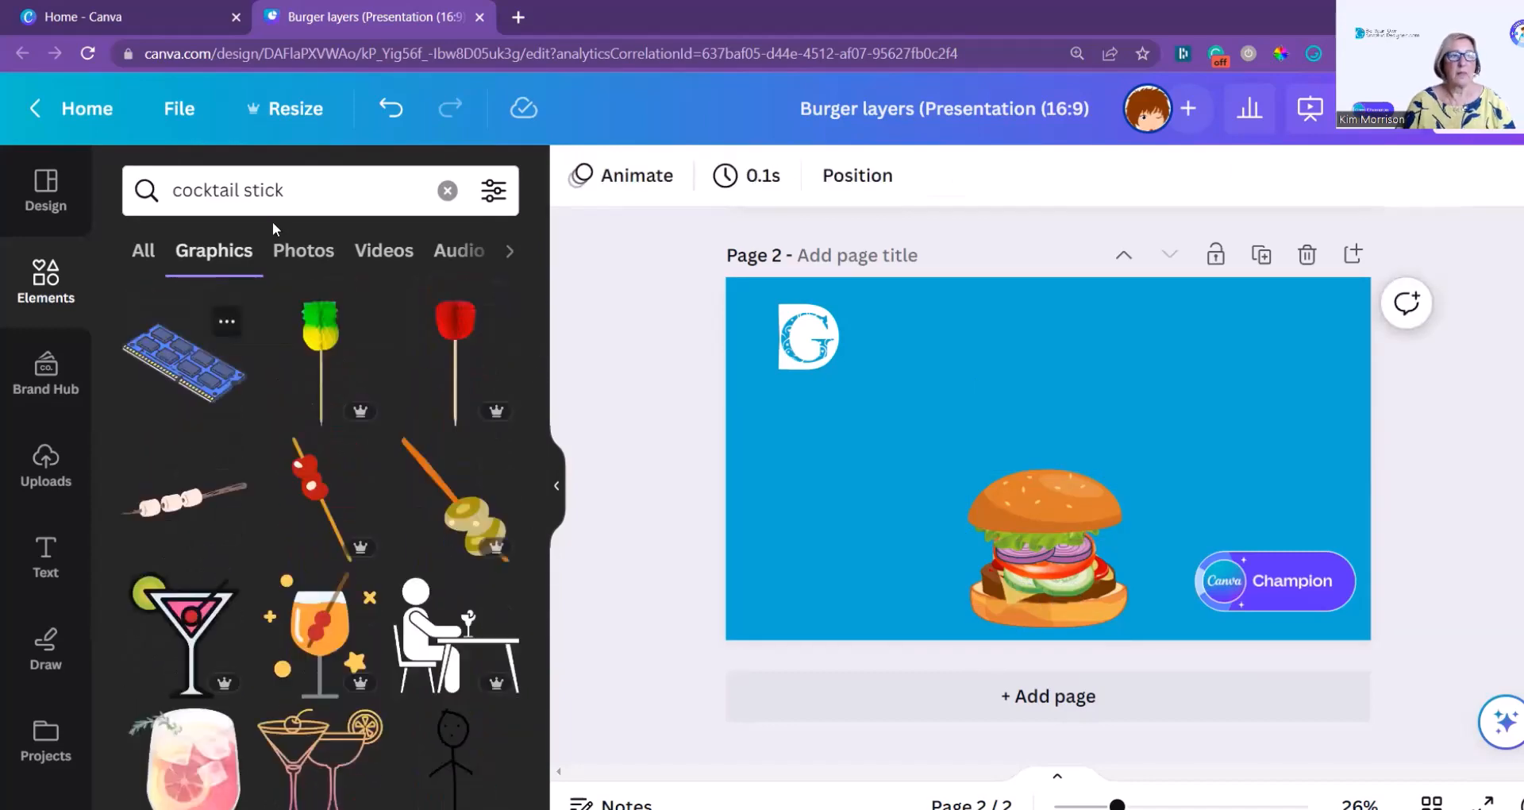
{"action": "scroll", "coordinate": [249, 459], "scroll_direction": "down", "scroll_amount": 5}
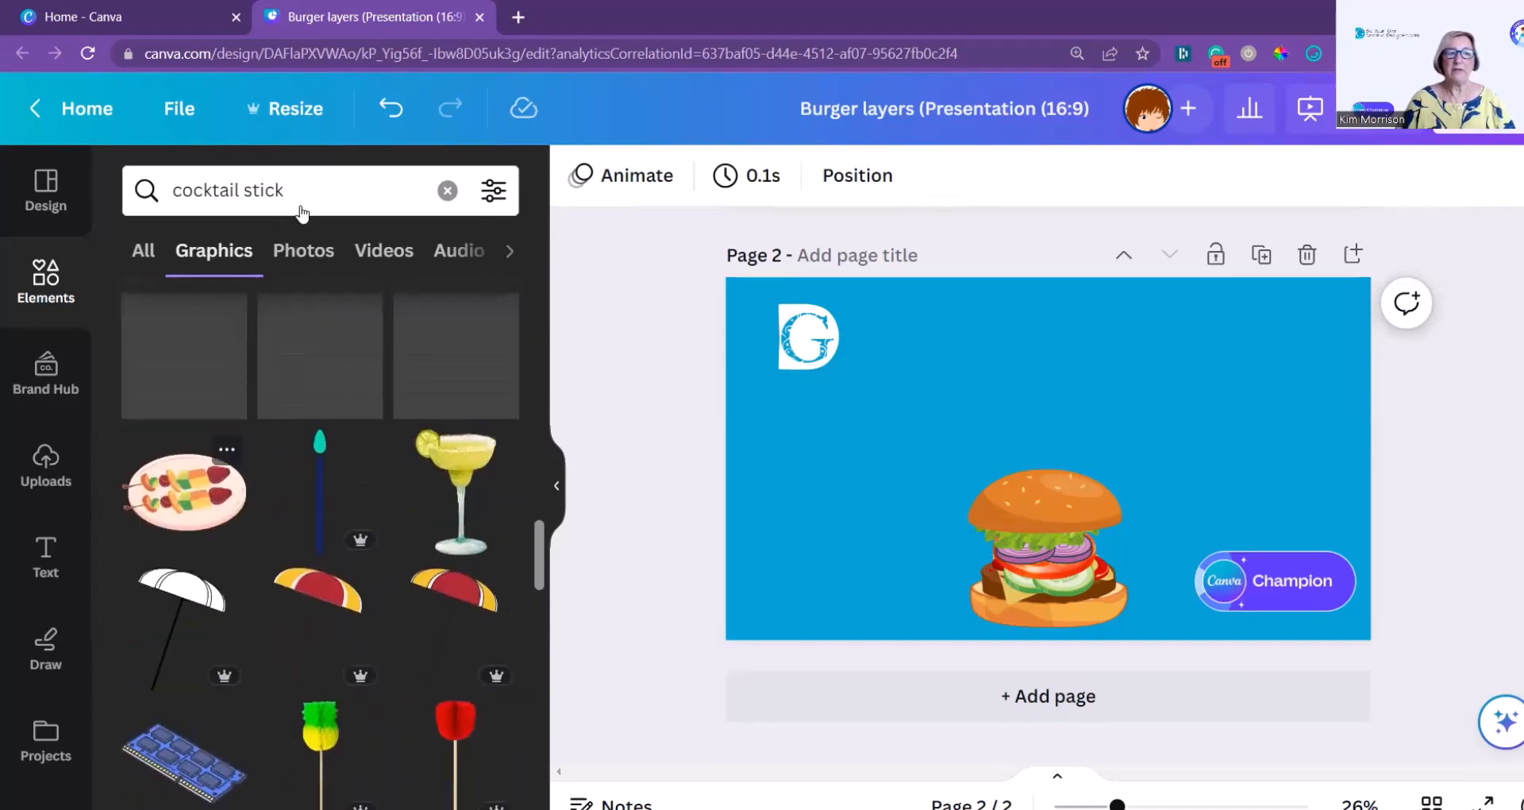
Replace the graphics search term with "skewer" and run the search
{"action": "left_click", "coordinate": [286, 189]}
{"action": "key", "text": "Return"}
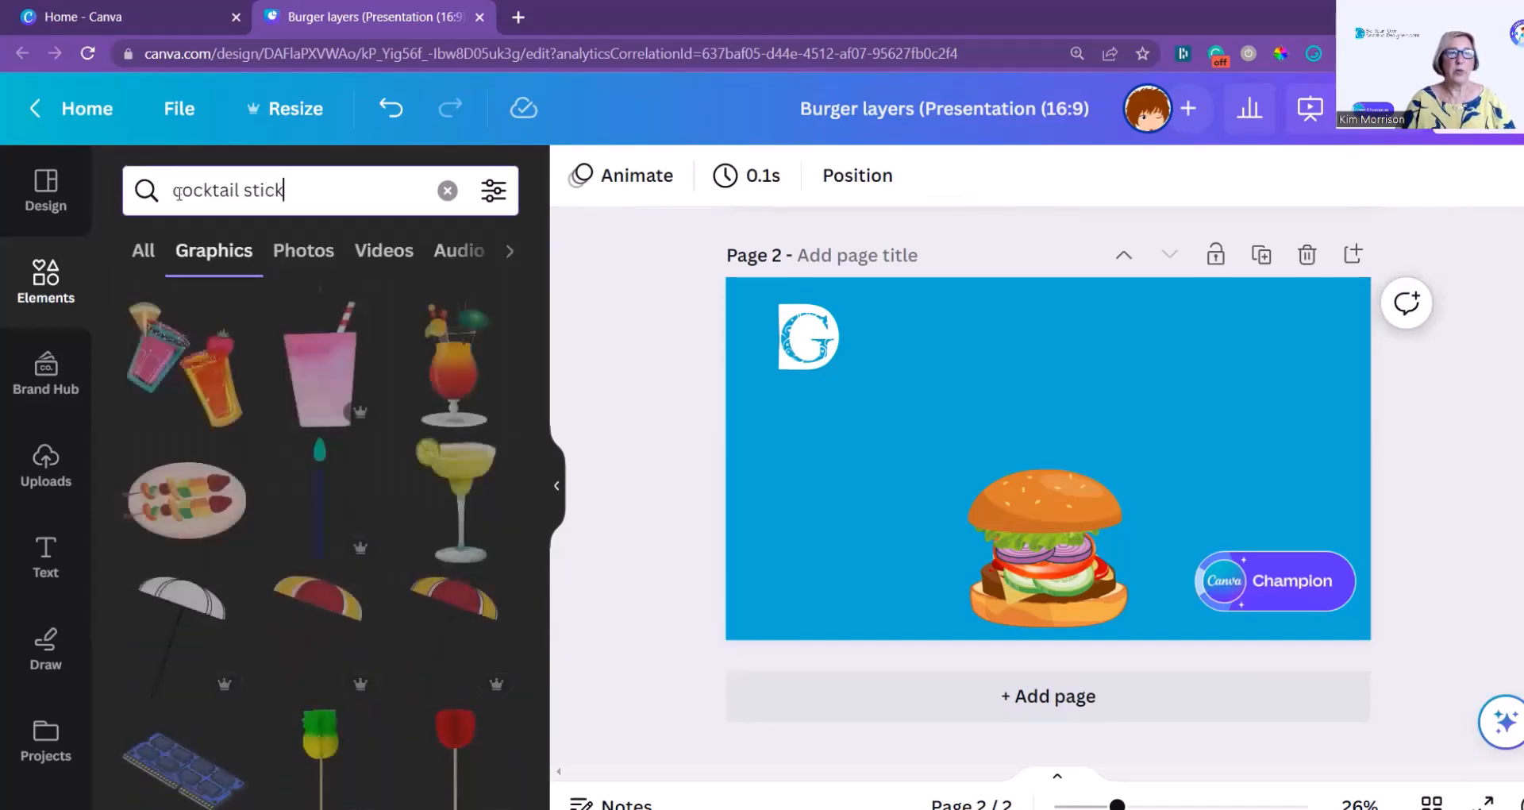
{"action": "type", "text": "ske"}
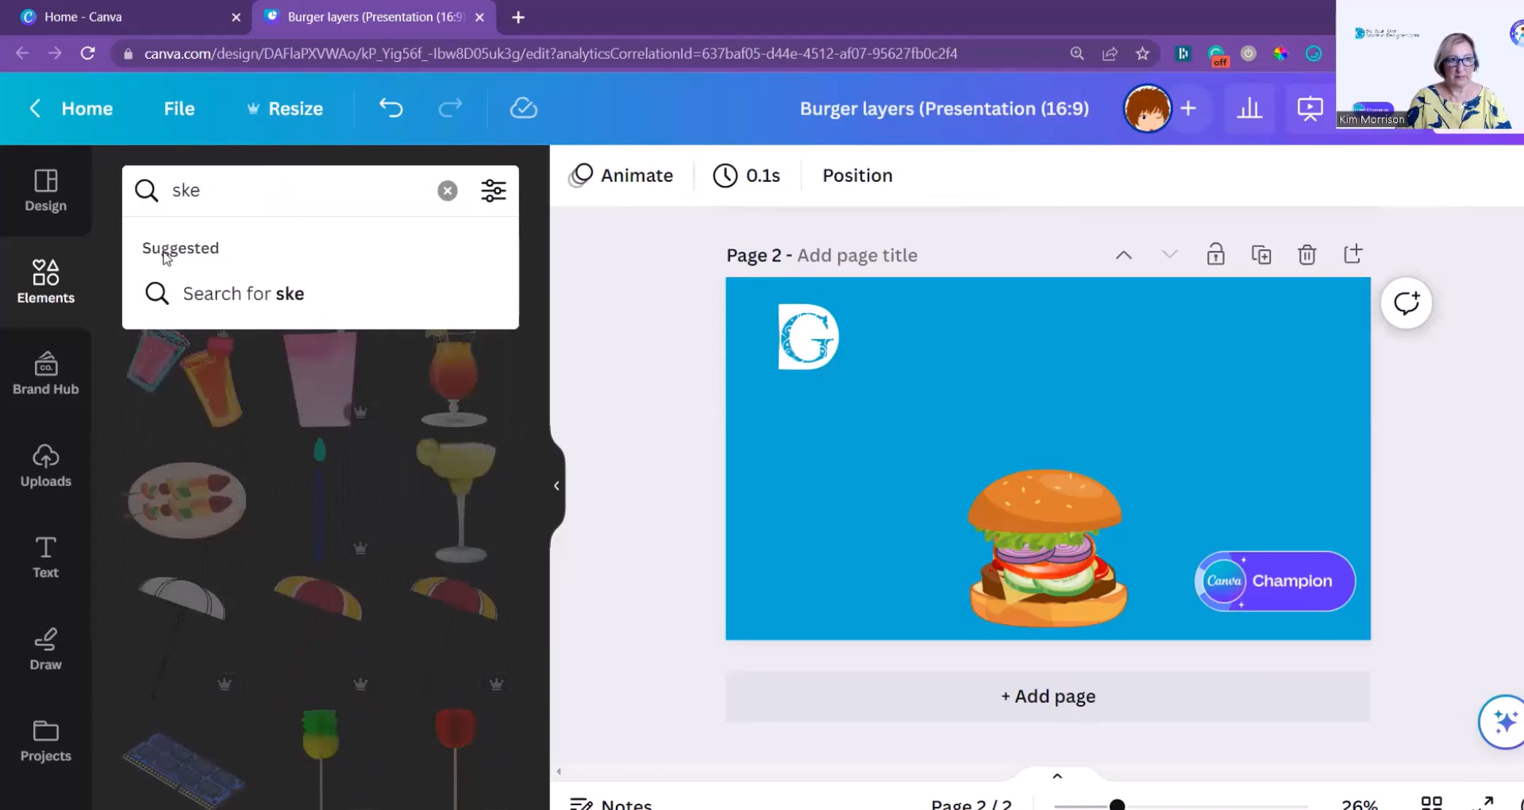
{"action": "type", "text": "wer"}
{"action": "key", "text": "Return"}
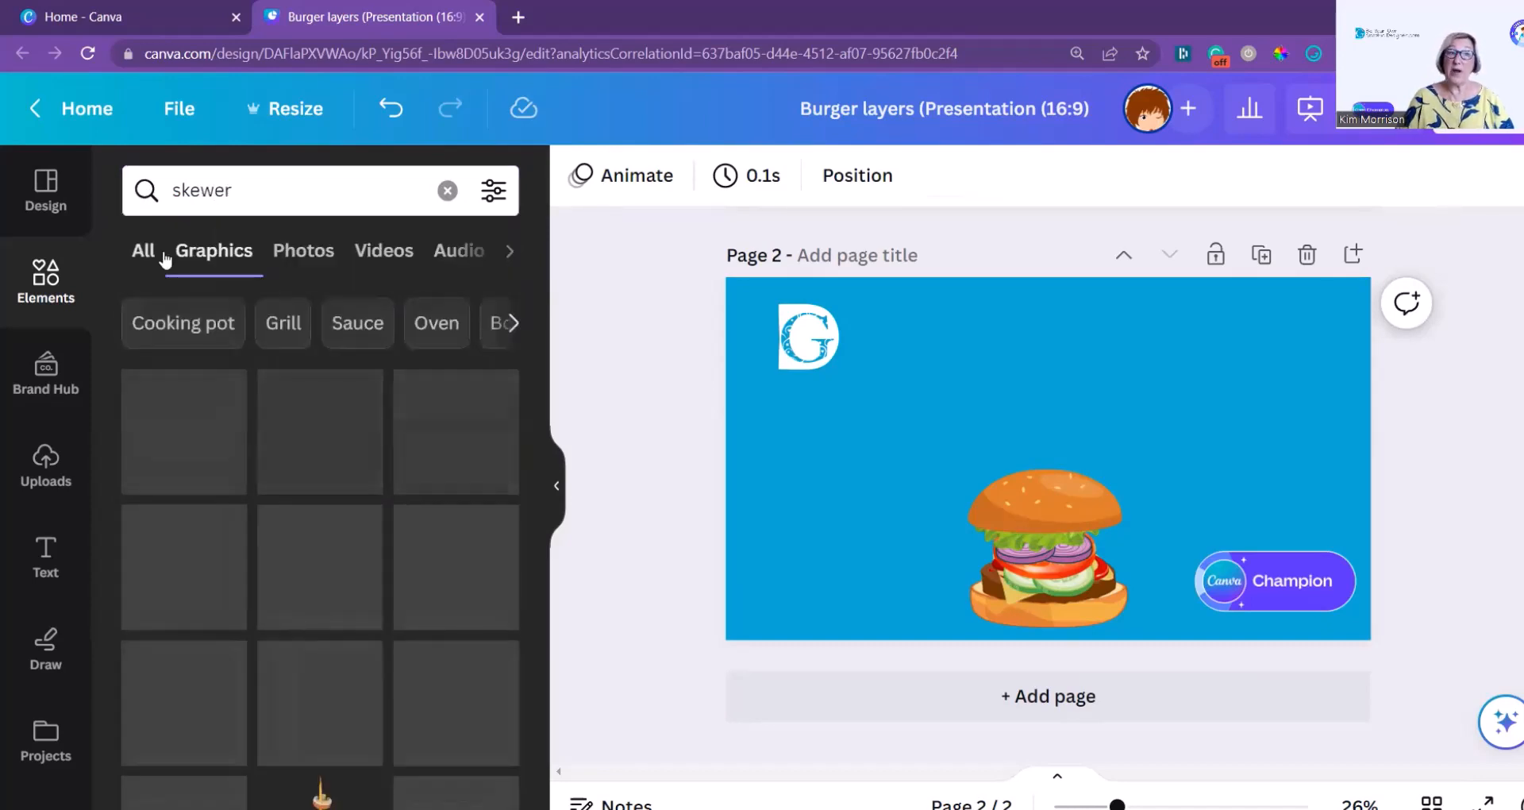
Browse the skewer graphics for a plain stick without food that suits the burger
{"action": "scroll", "coordinate": [309, 611], "scroll_direction": "down", "scroll_amount": 10}
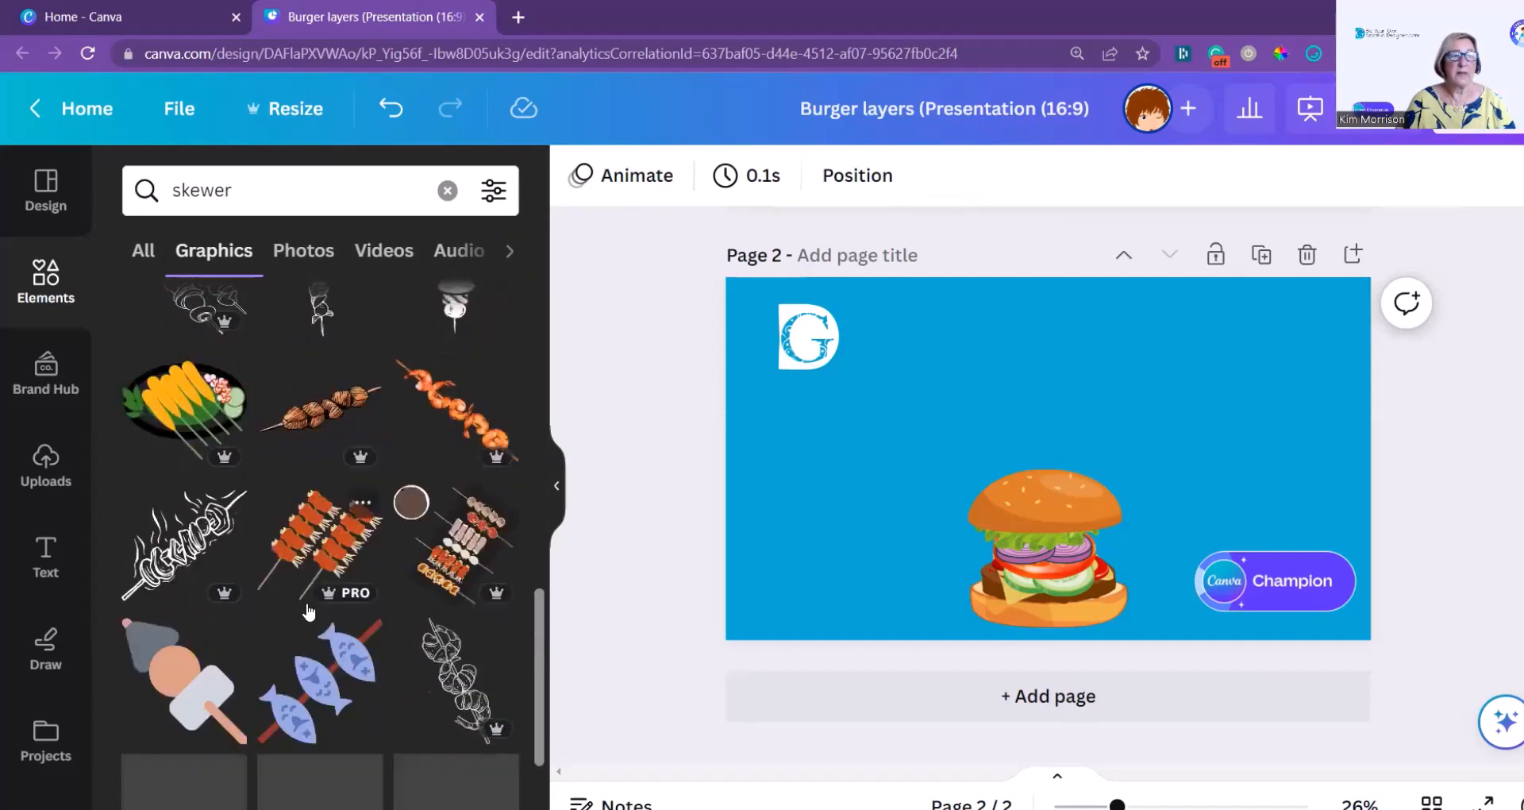
{"action": "scroll", "coordinate": [309, 611], "scroll_direction": "down", "scroll_amount": 10}
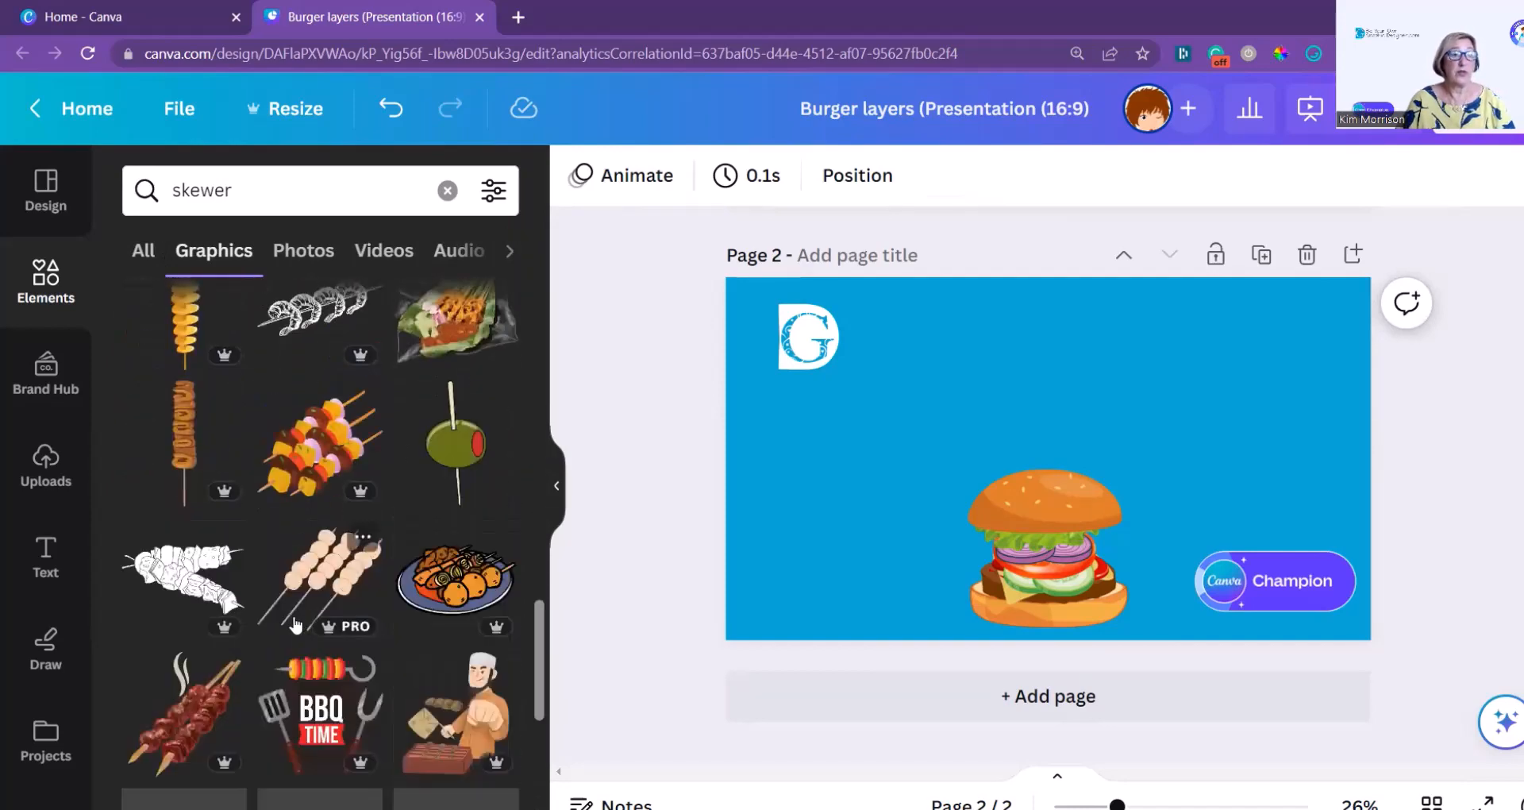
{"action": "scroll", "coordinate": [294, 624], "scroll_direction": "down", "scroll_amount": 5}
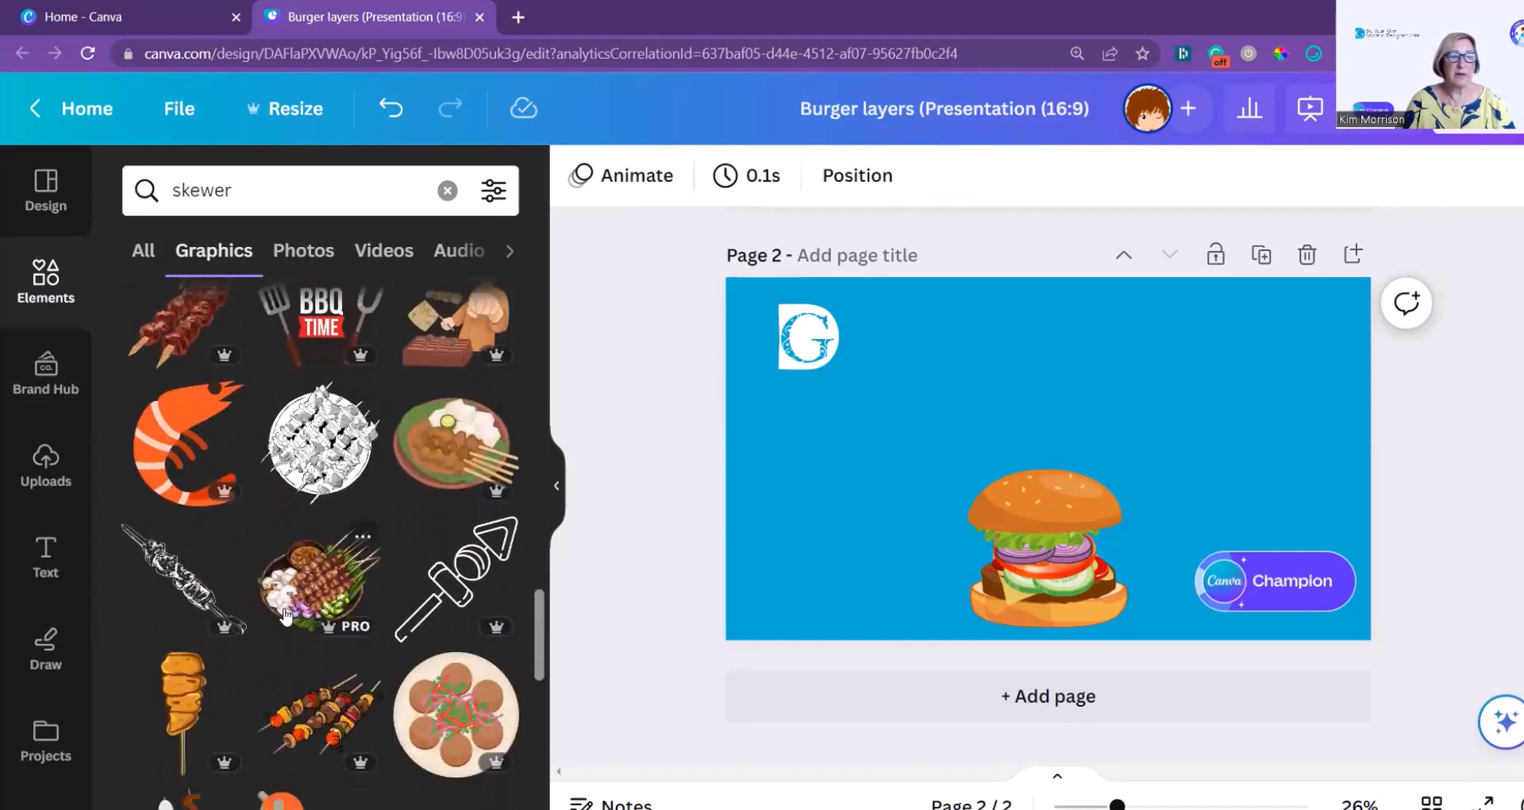
{"action": "scroll", "coordinate": [283, 611], "scroll_direction": "down", "scroll_amount": 4}
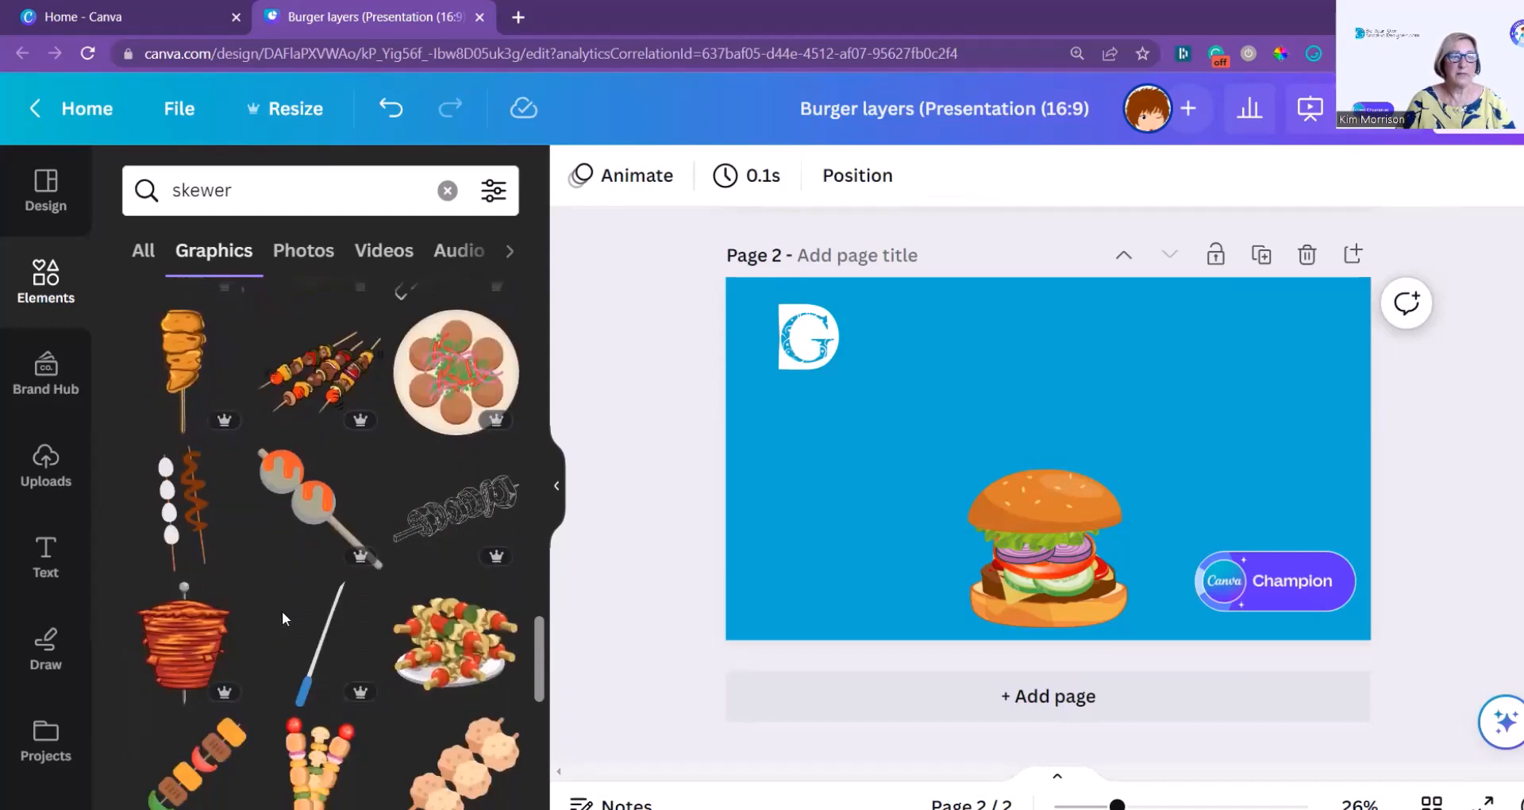
{"action": "scroll", "coordinate": [283, 617], "scroll_direction": "down", "scroll_amount": 3}
{"action": "scroll", "coordinate": [280, 627], "scroll_direction": "down", "scroll_amount": 5}
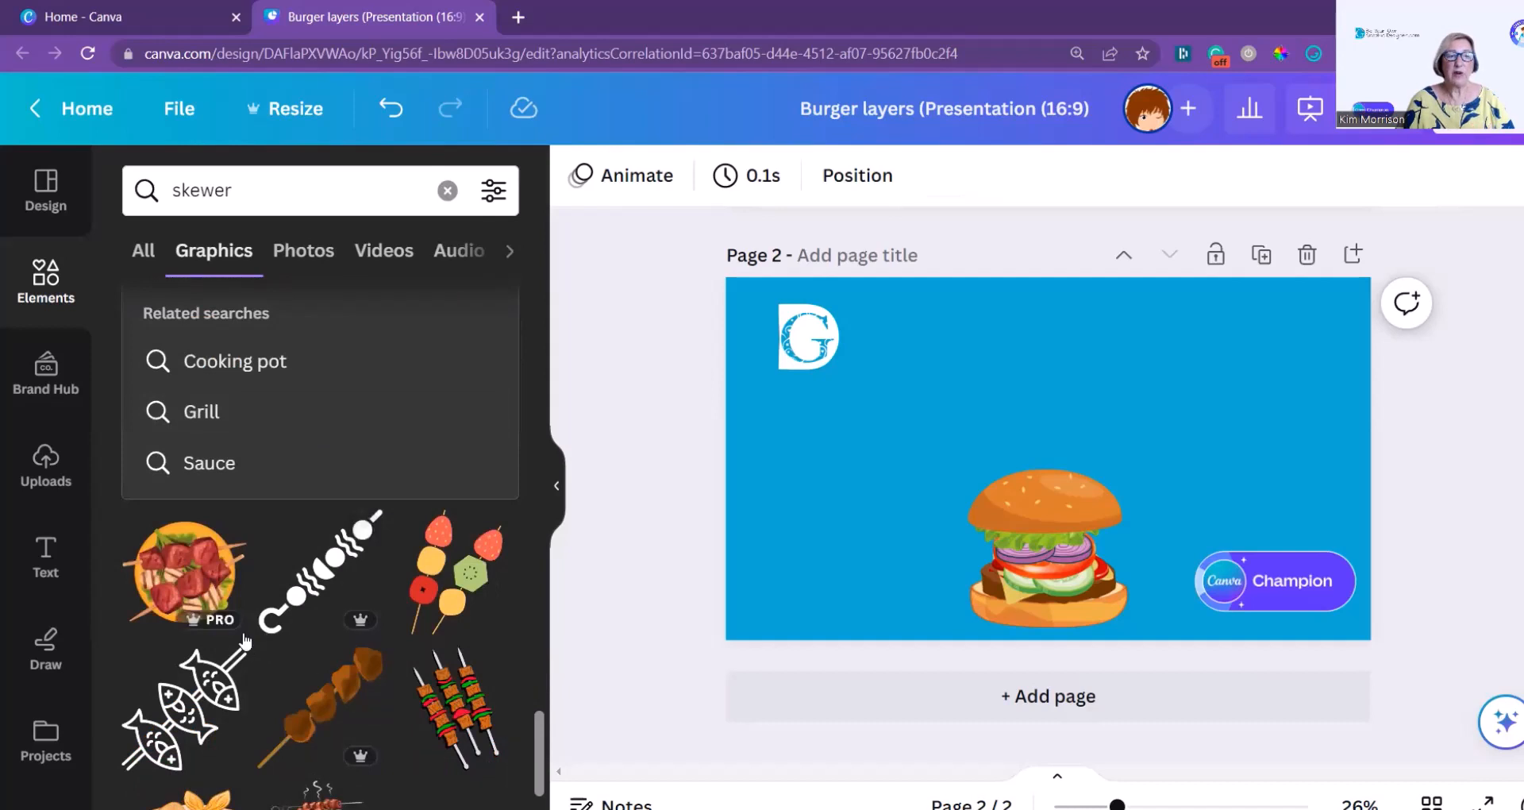
{"action": "scroll", "coordinate": [277, 645], "scroll_direction": "up", "scroll_amount": 1}
{"action": "scroll", "coordinate": [276, 644], "scroll_direction": "up", "scroll_amount": 5}
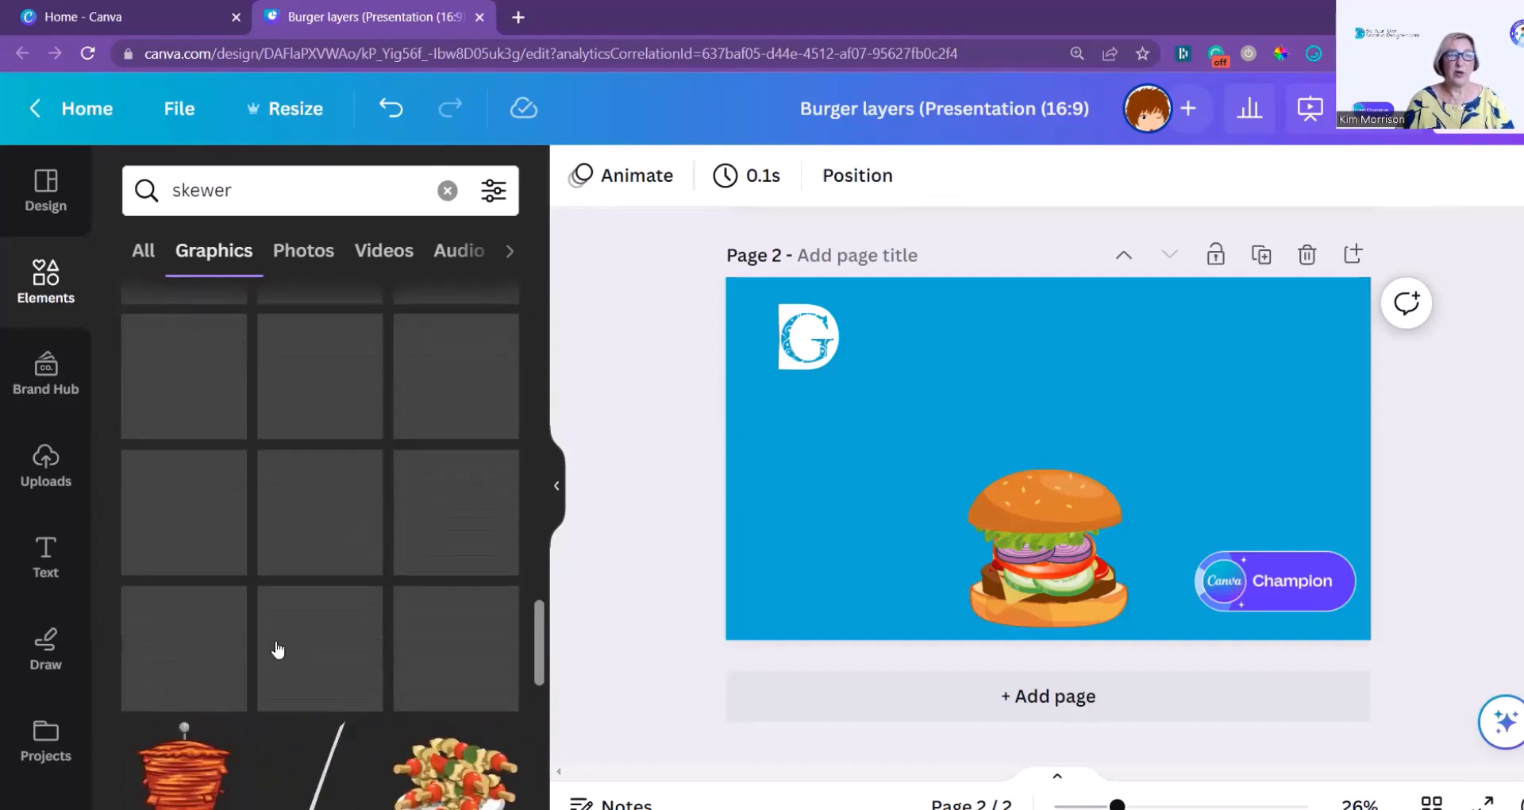
{"action": "scroll", "coordinate": [276, 642], "scroll_direction": "up", "scroll_amount": 2}
{"action": "scroll", "coordinate": [276, 647], "scroll_direction": "up", "scroll_amount": 5}
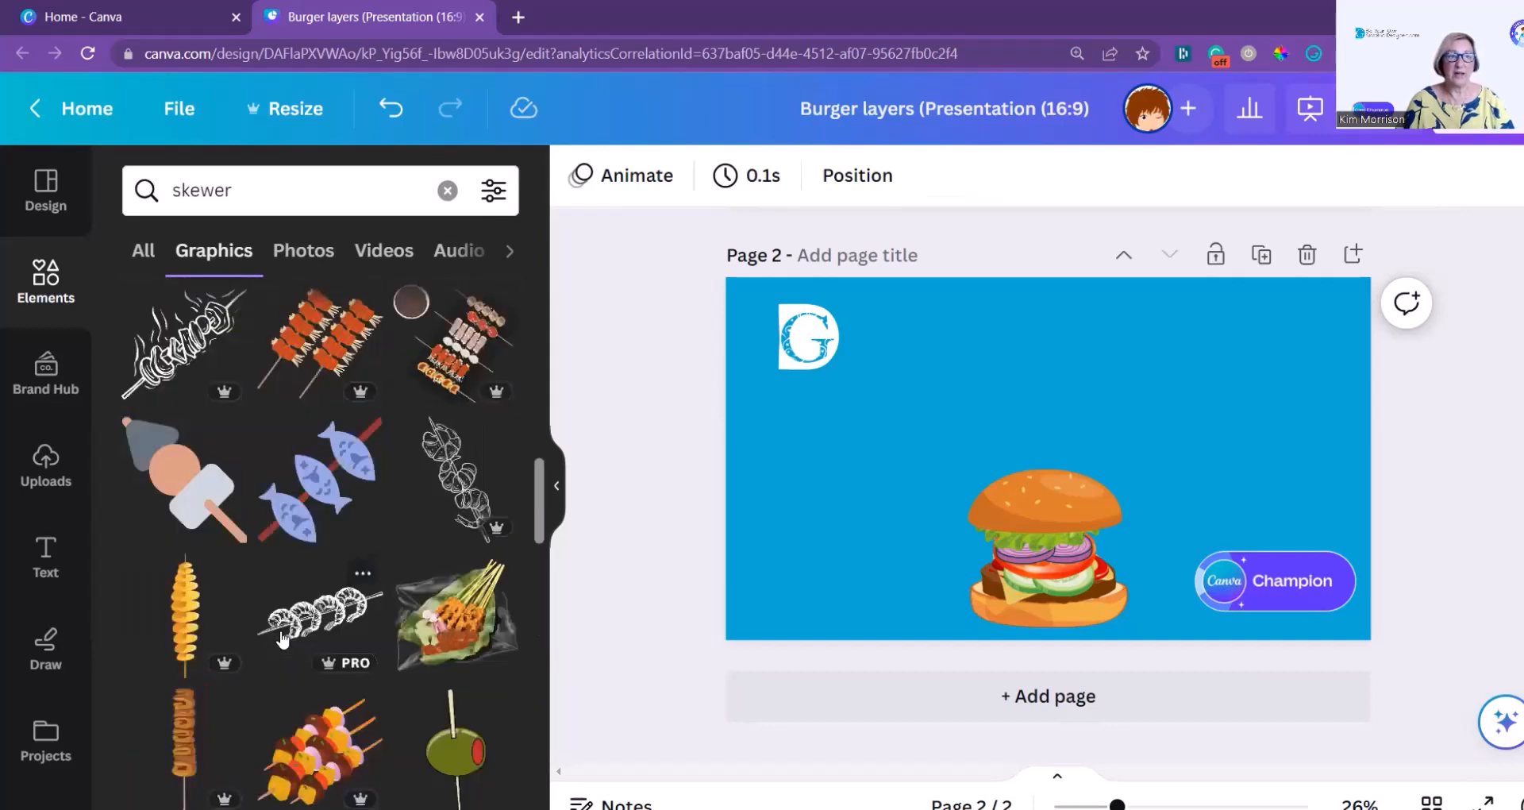
{"action": "scroll", "coordinate": [302, 629], "scroll_direction": "up", "scroll_amount": 3}
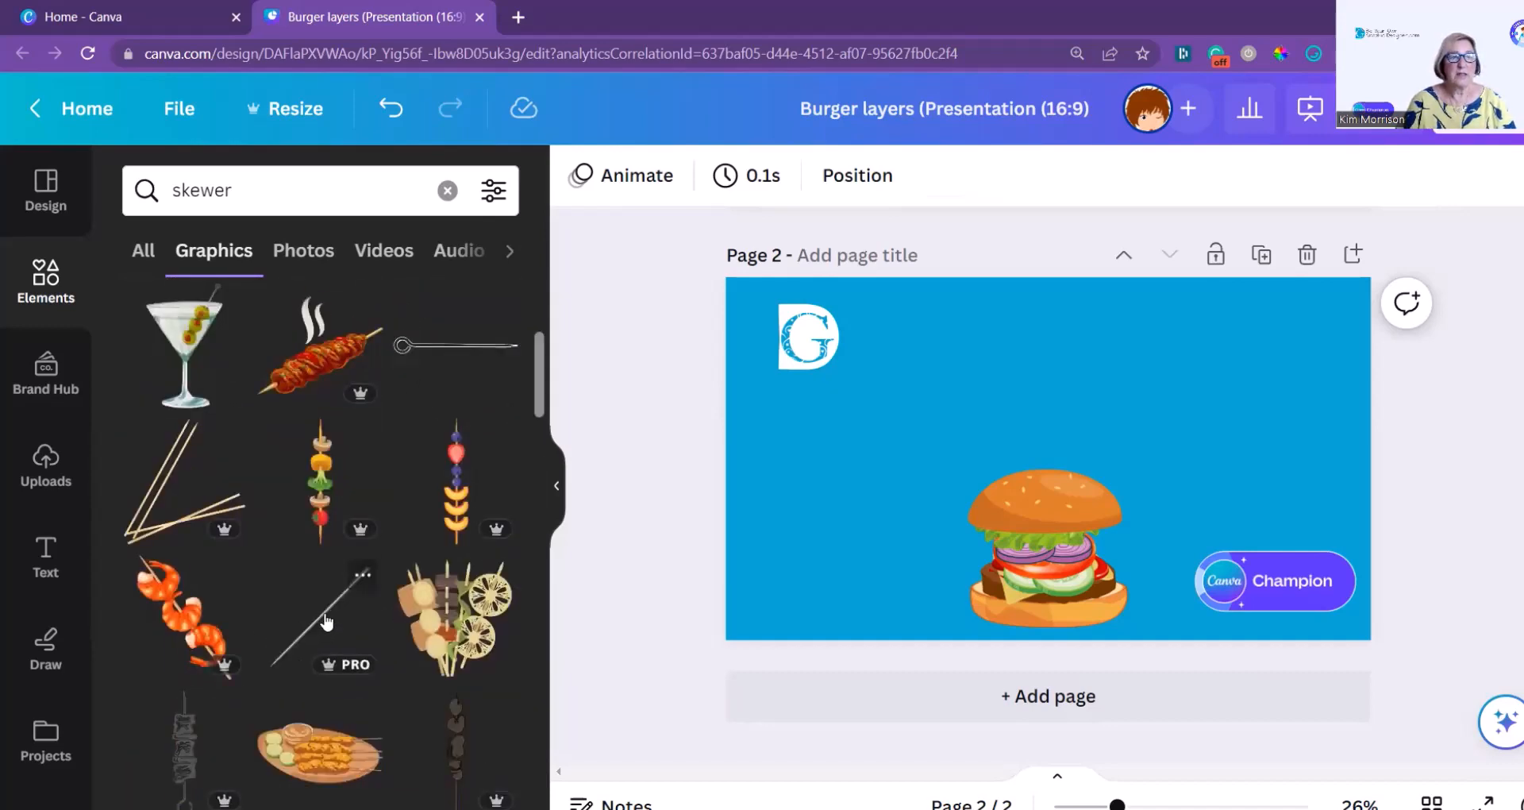
Add the plain metal skewer graphic and stand it upright through the burger's centre, enlarged slightly to reach the bottom bun
{"action": "left_click", "coordinate": [326, 622]}
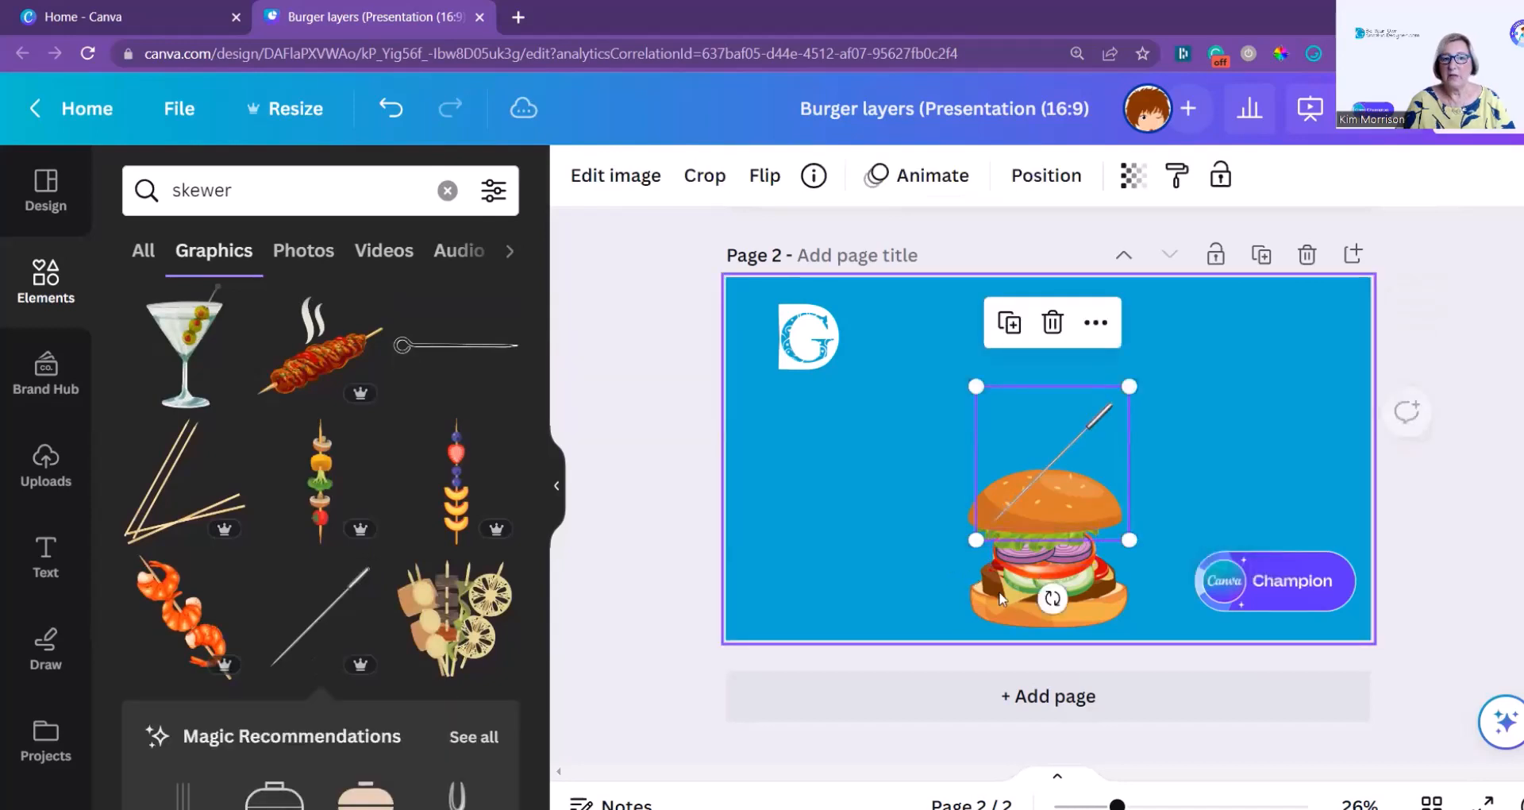
{"action": "left_click_drag", "start_coordinate": [1052, 598], "coordinate": [1151, 581]}
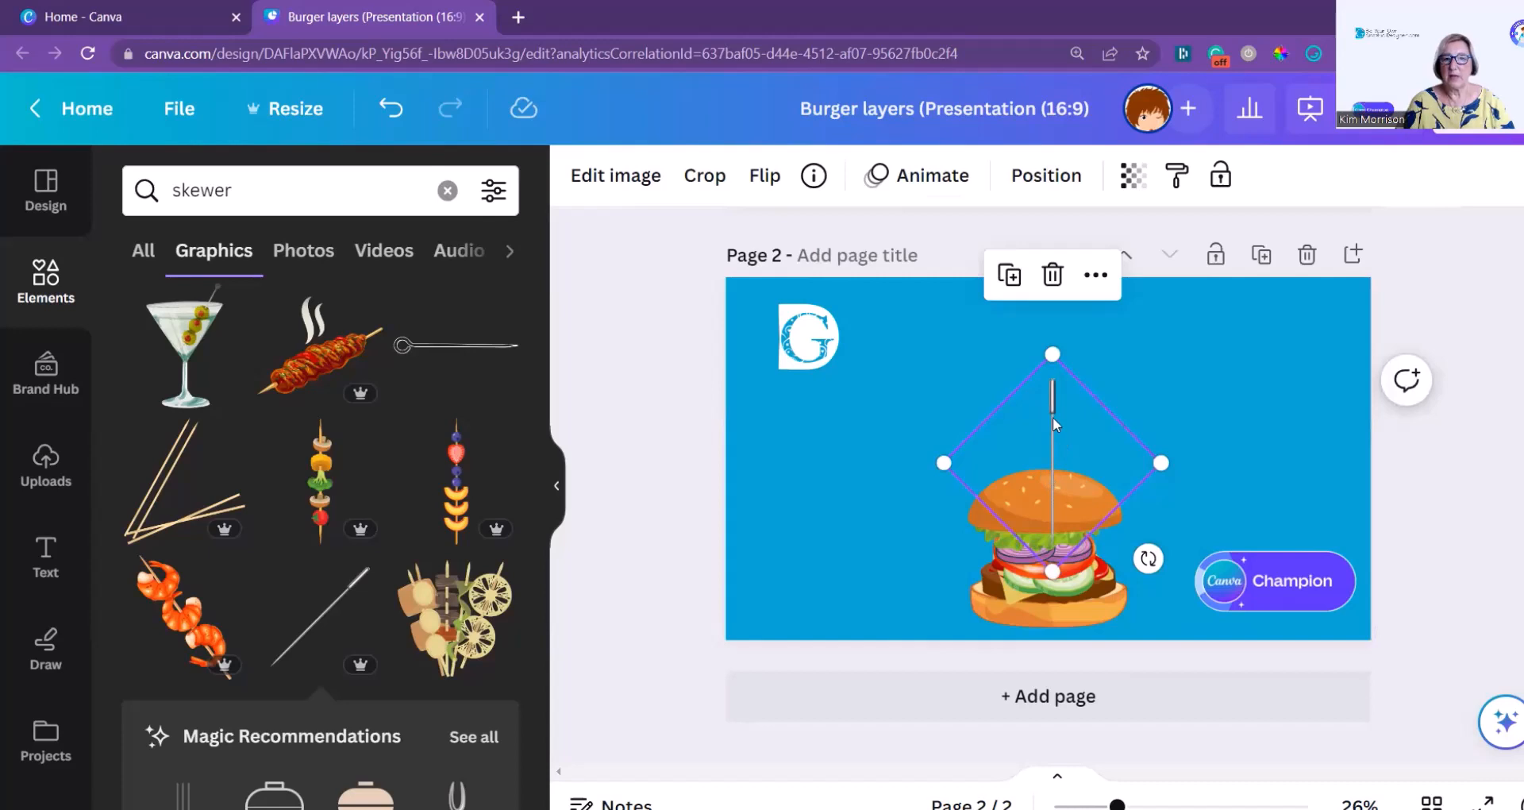
{"action": "left_click_drag", "start_coordinate": [1053, 417], "coordinate": [1050, 458]}
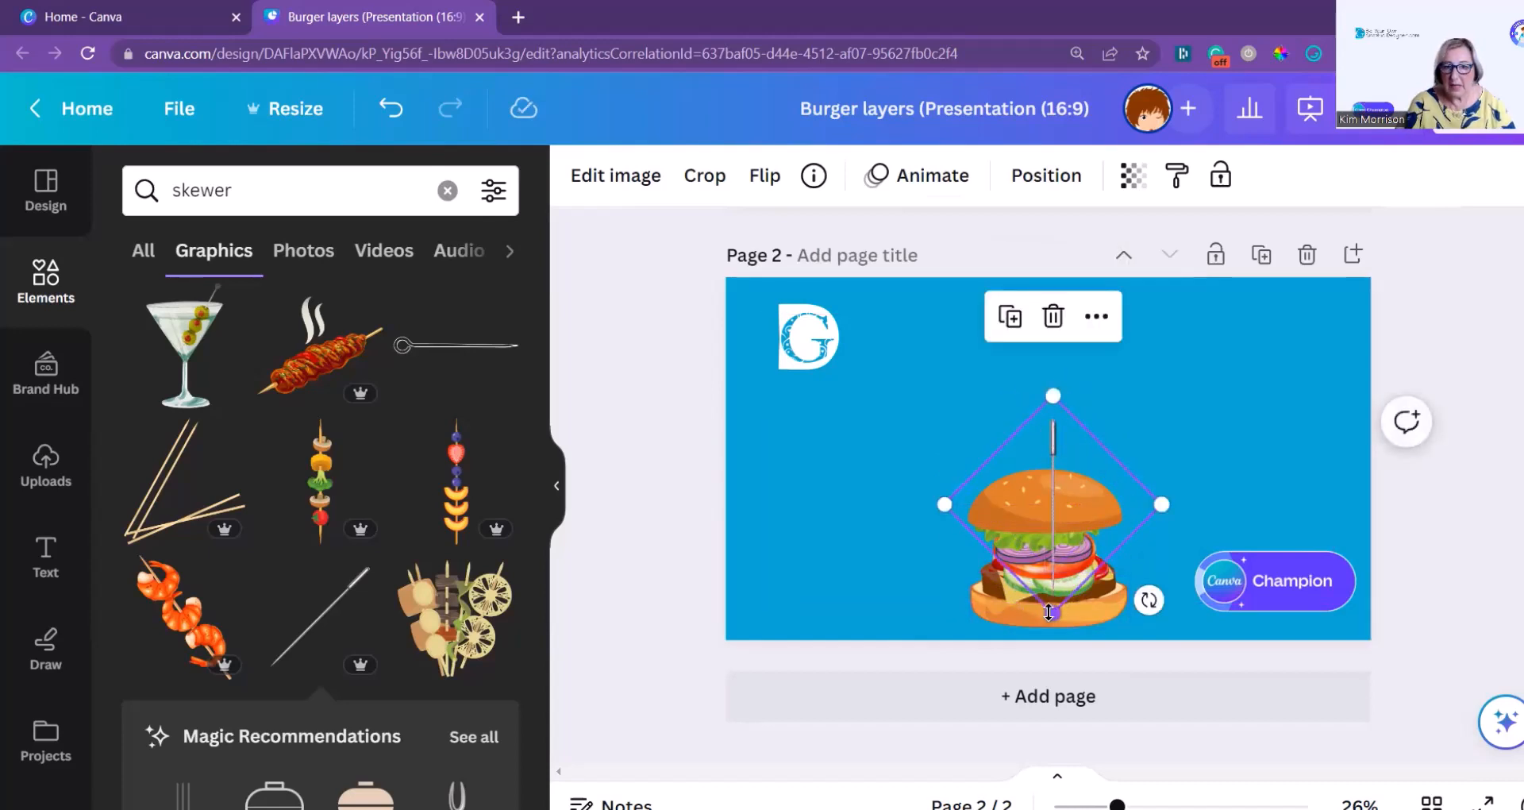
{"action": "left_click_drag", "start_coordinate": [1058, 613], "coordinate": [1058, 619]}
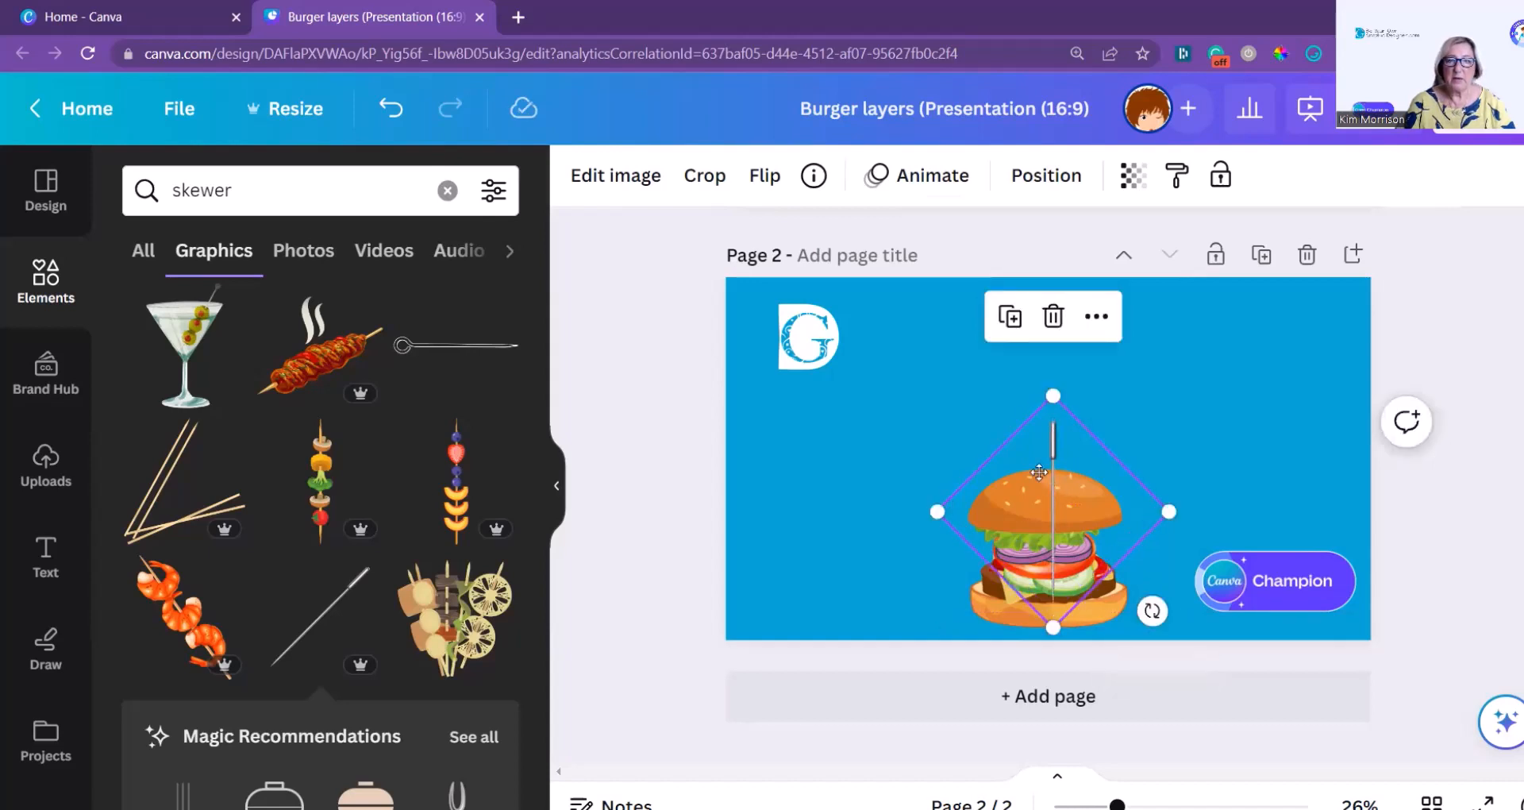
{"action": "left_click_drag", "start_coordinate": [1043, 474], "coordinate": [1044, 472]}
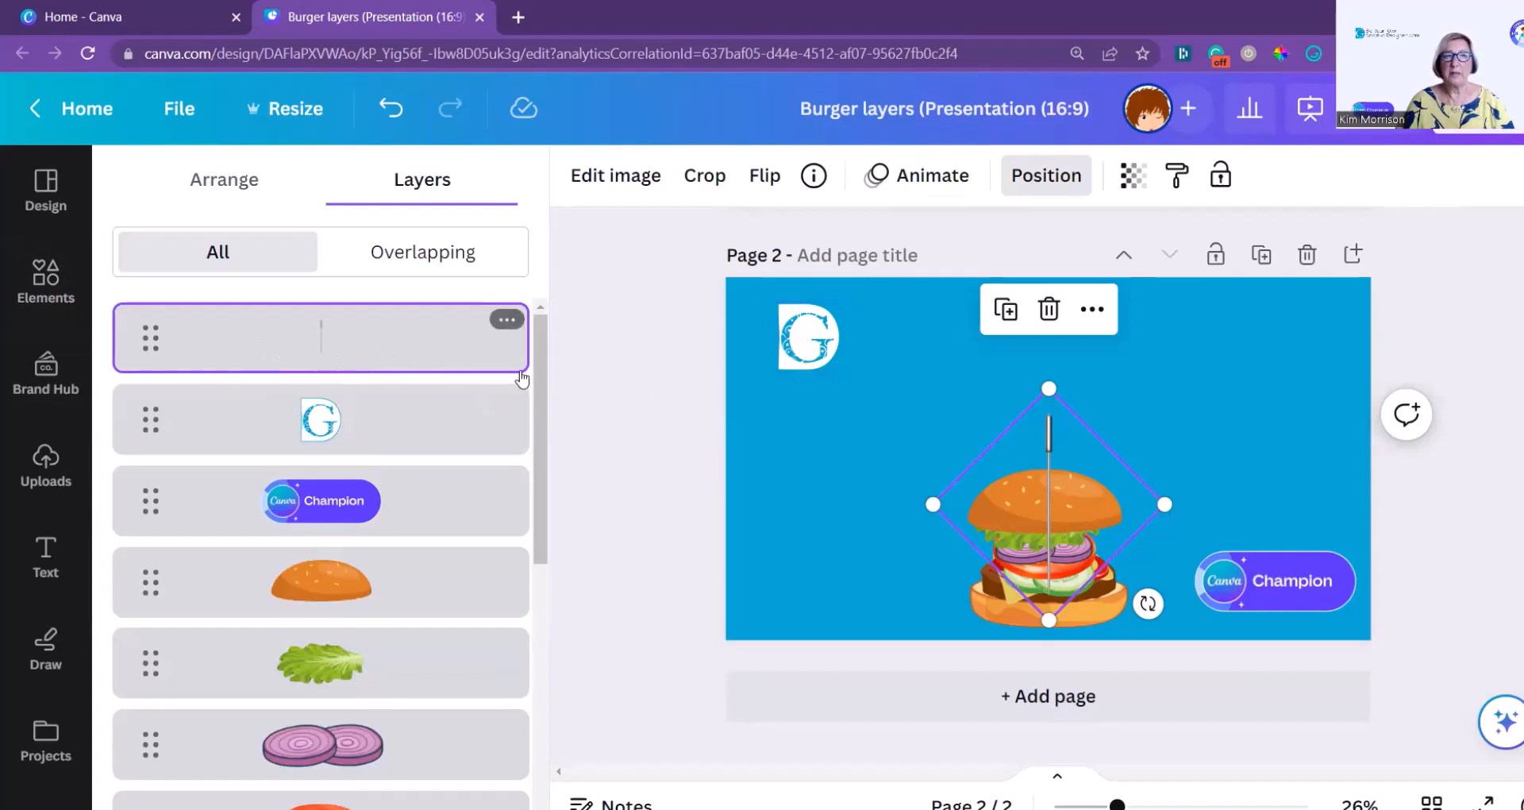
Send the skewer backward behind the top bun, and then to the very back of the layer order
{"action": "left_click", "coordinate": [506, 319]}
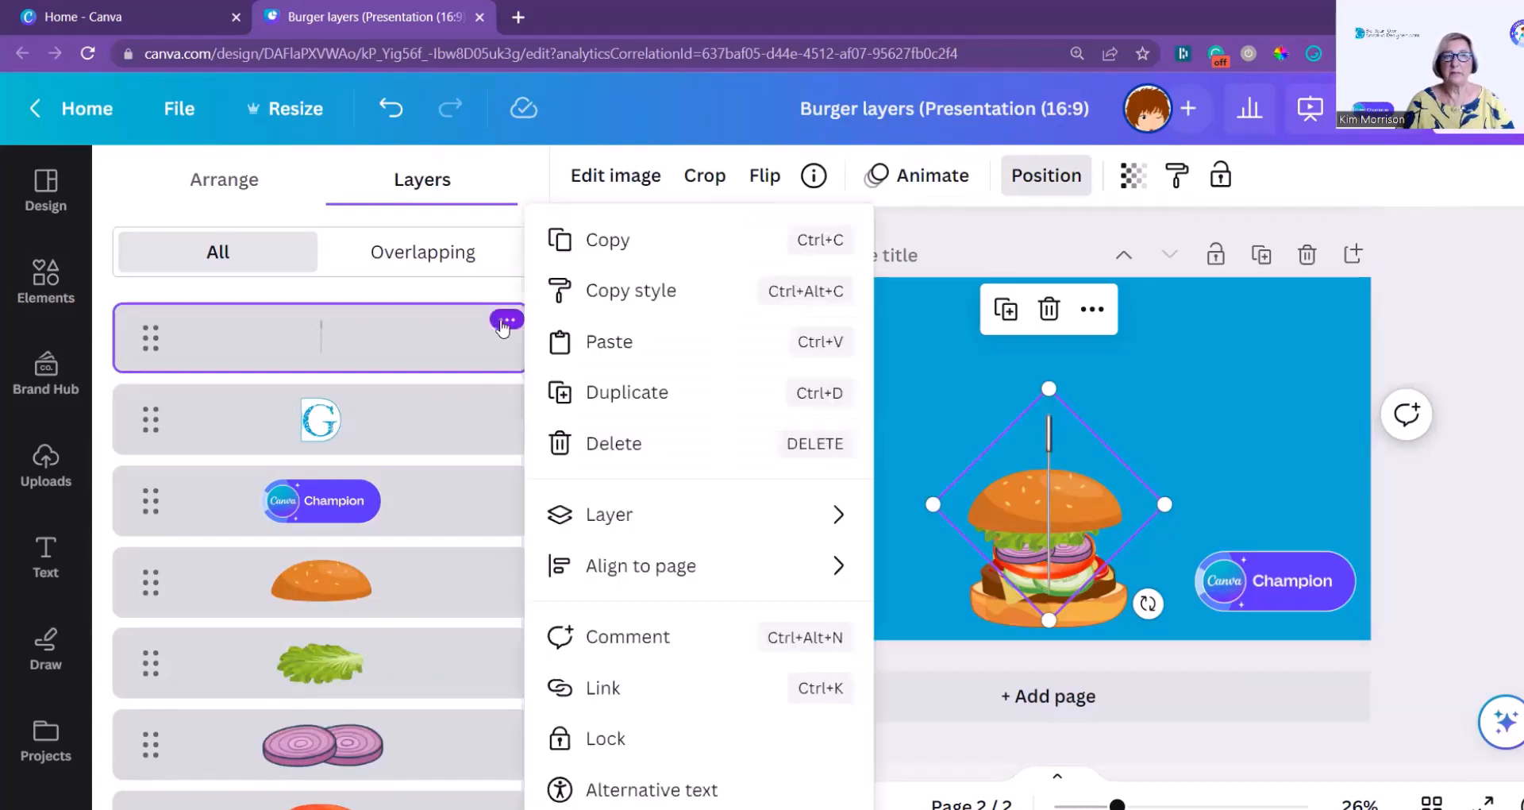
{"action": "mouse_move", "coordinate": [616, 516]}
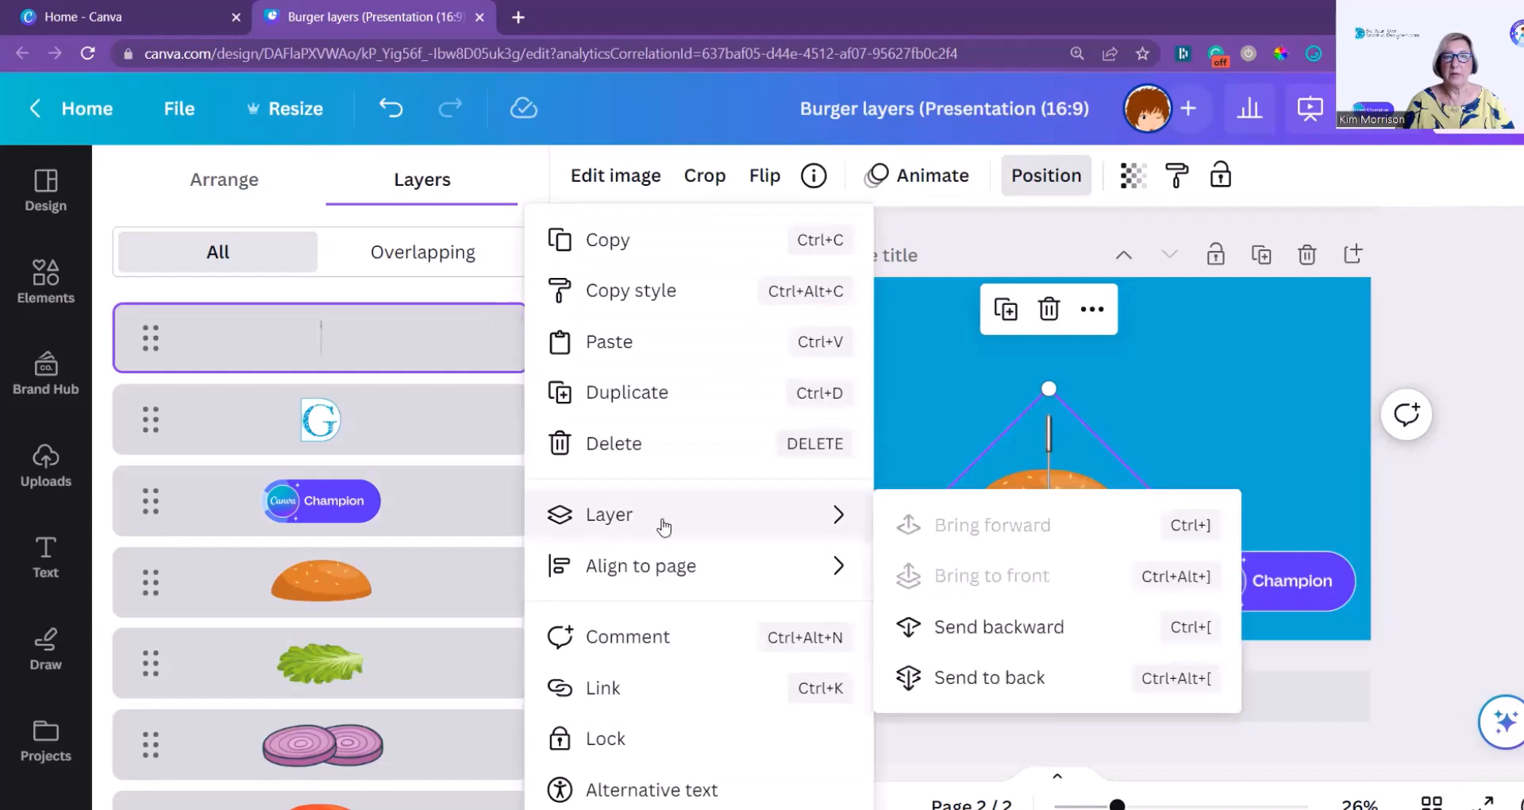
{"action": "left_click", "coordinate": [978, 627]}
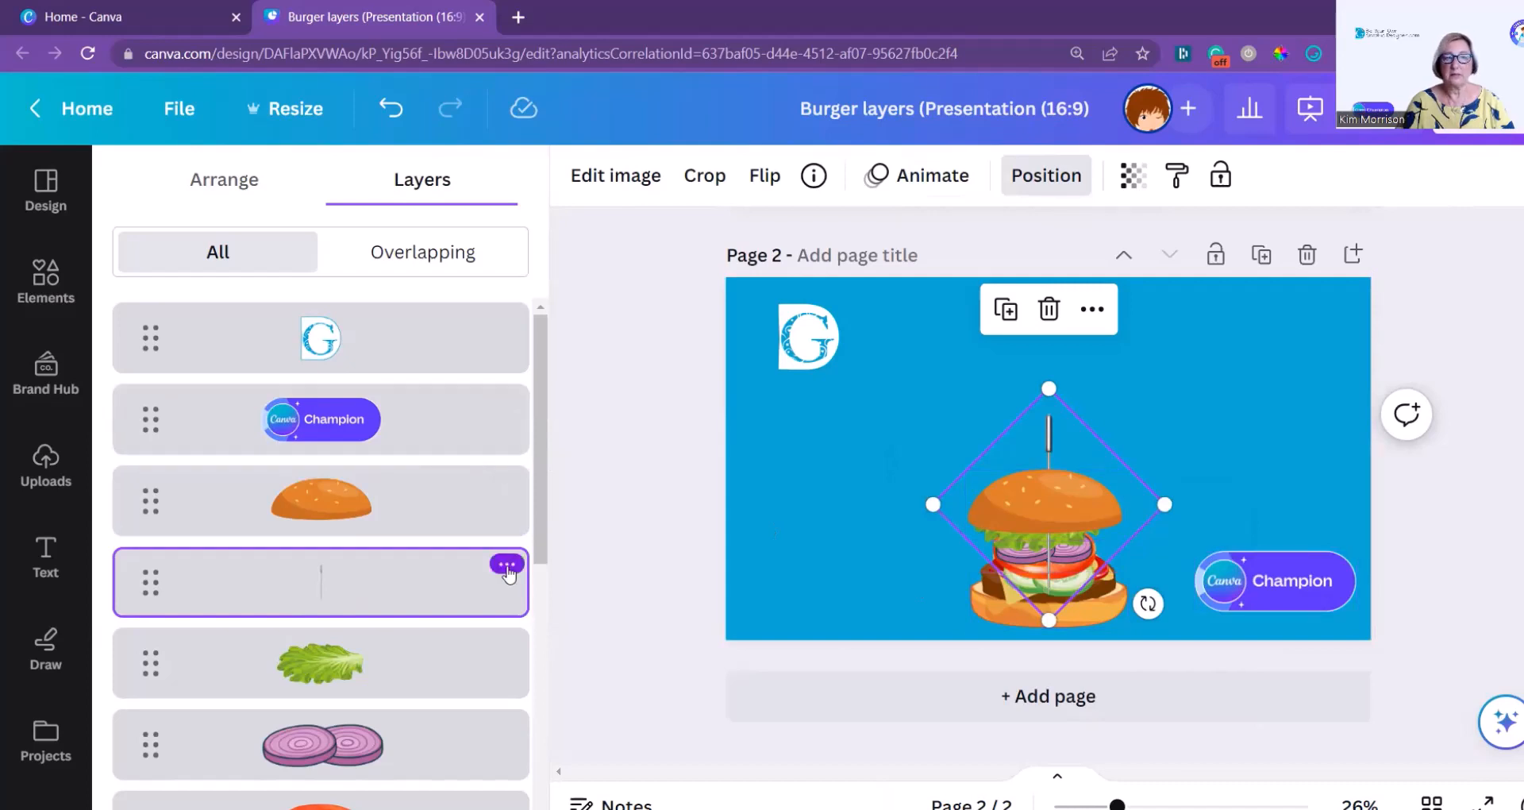
{"action": "left_click", "coordinate": [506, 566]}
{"action": "mouse_move", "coordinate": [710, 517]}
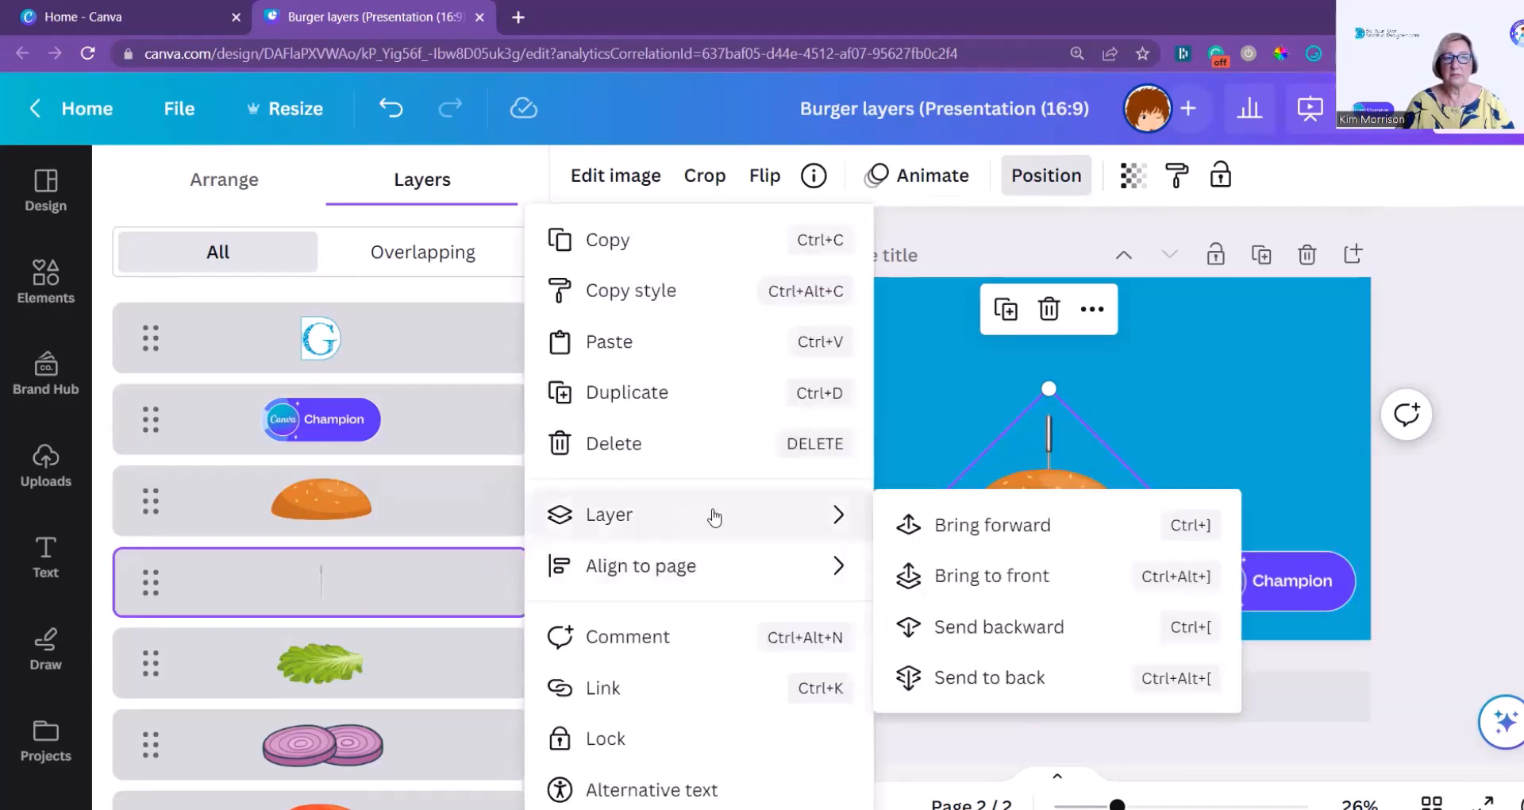
{"action": "left_click", "coordinate": [955, 675]}
{"action": "left_click", "coordinate": [689, 478]}
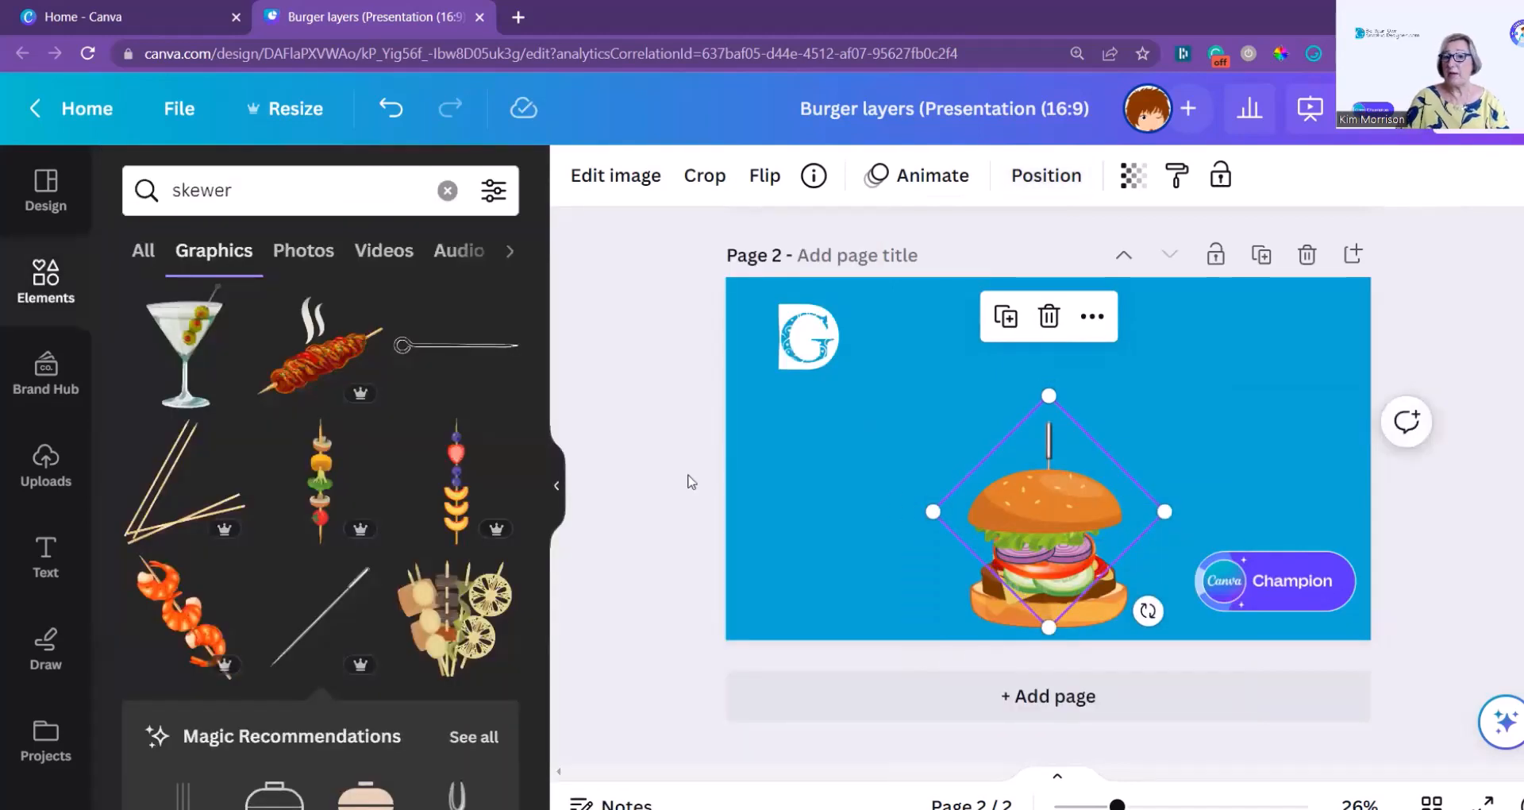
{"action": "left_click", "coordinate": [842, 435]}
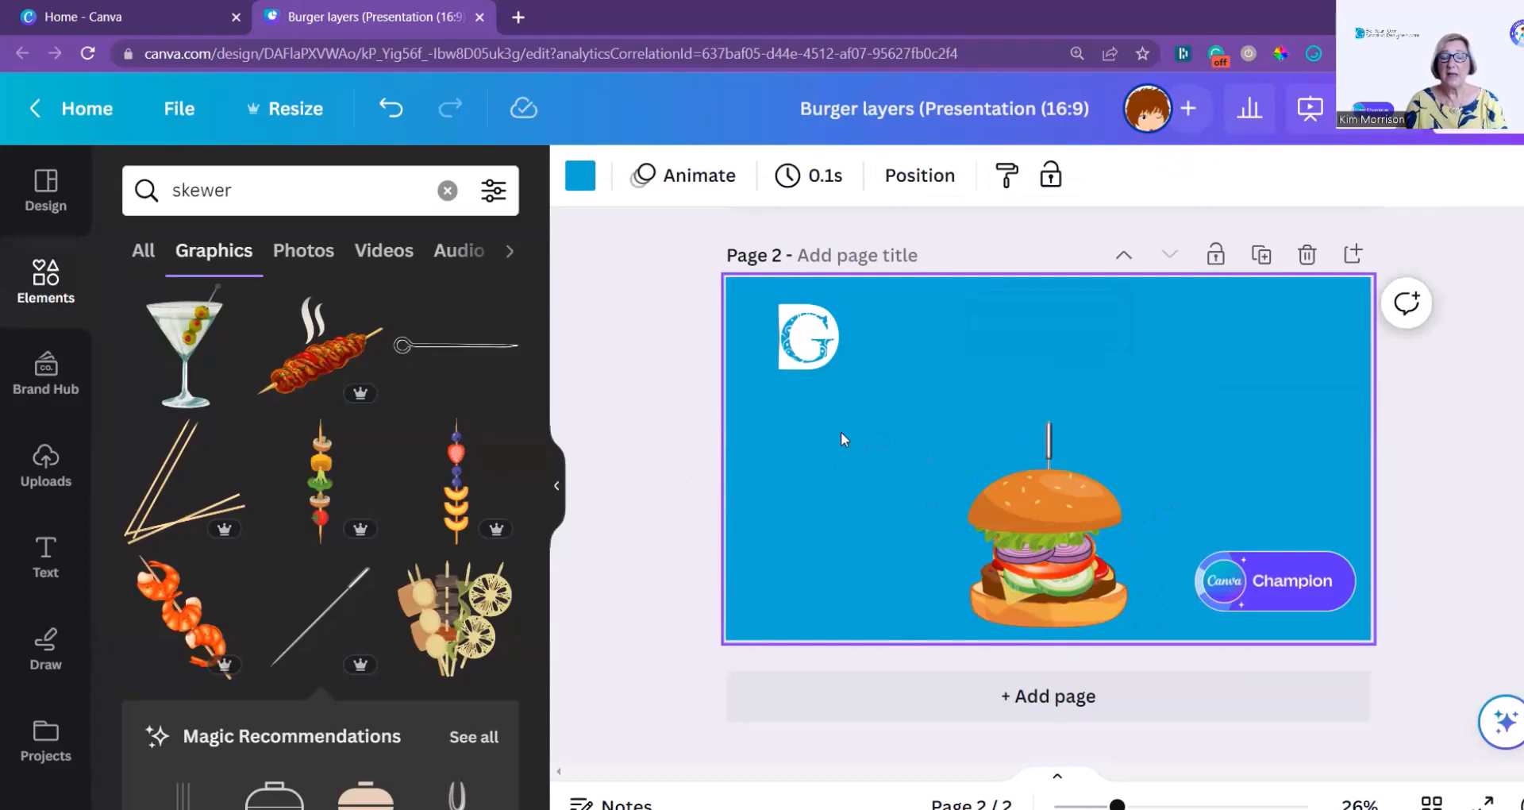
Review the layer order of the burger ingredients with the top bun selected
{"action": "left_click", "coordinate": [1076, 484]}
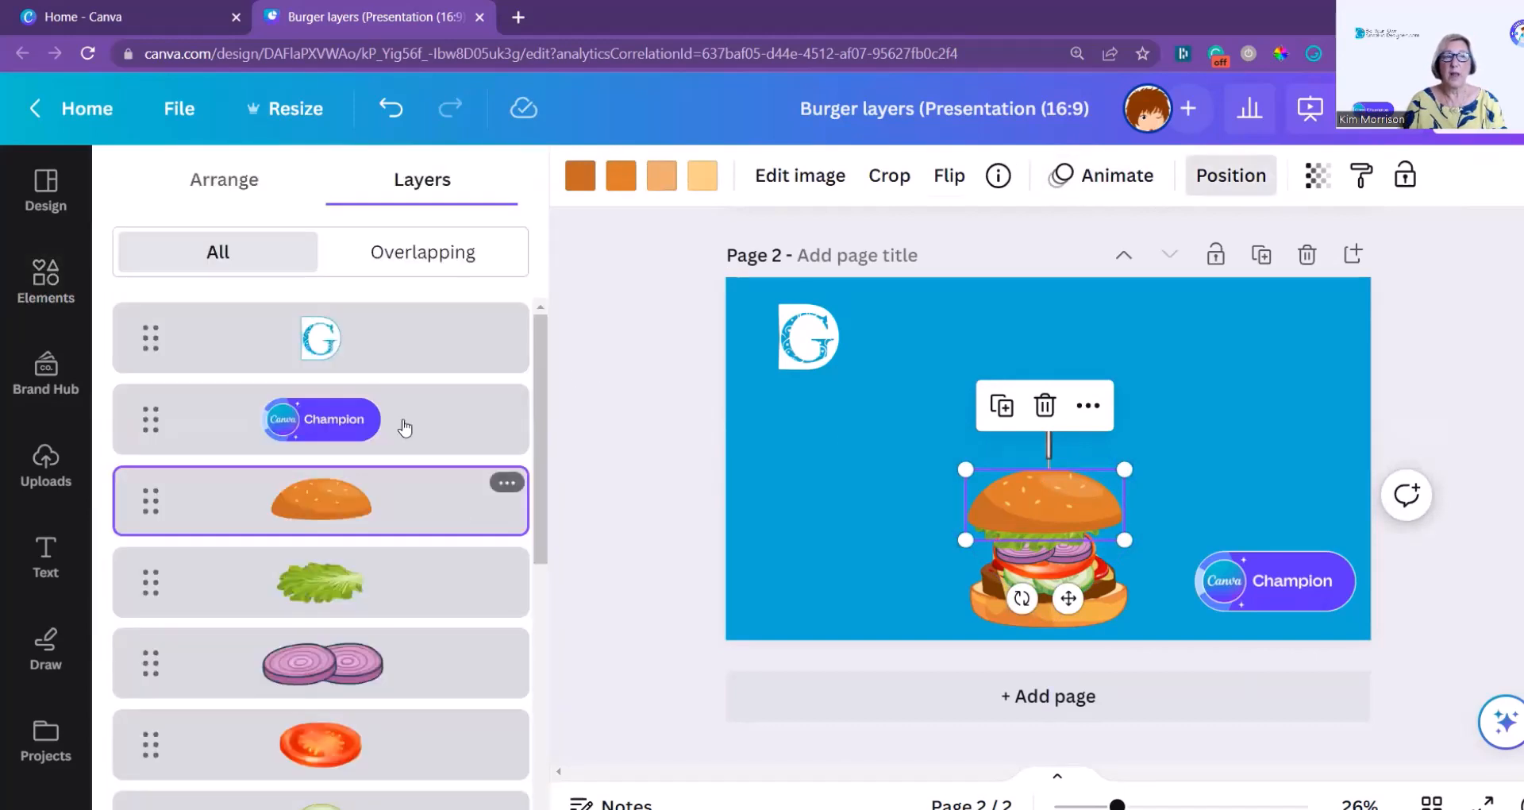
{"action": "scroll", "coordinate": [366, 588], "scroll_direction": "down", "scroll_amount": 4}
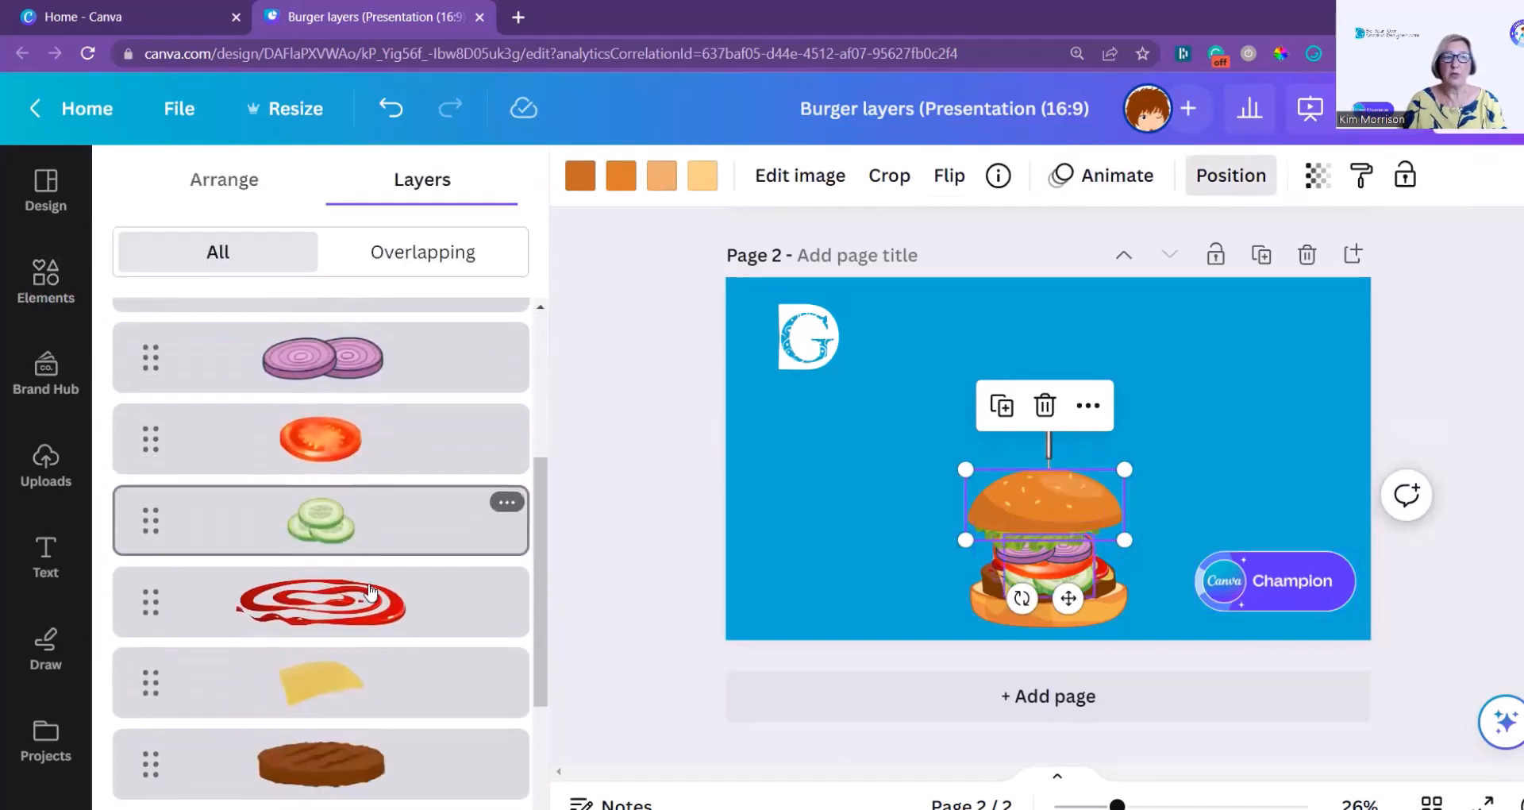
{"action": "scroll", "coordinate": [399, 500], "scroll_direction": "up", "scroll_amount": 2}
{"action": "left_click", "coordinate": [676, 411]}
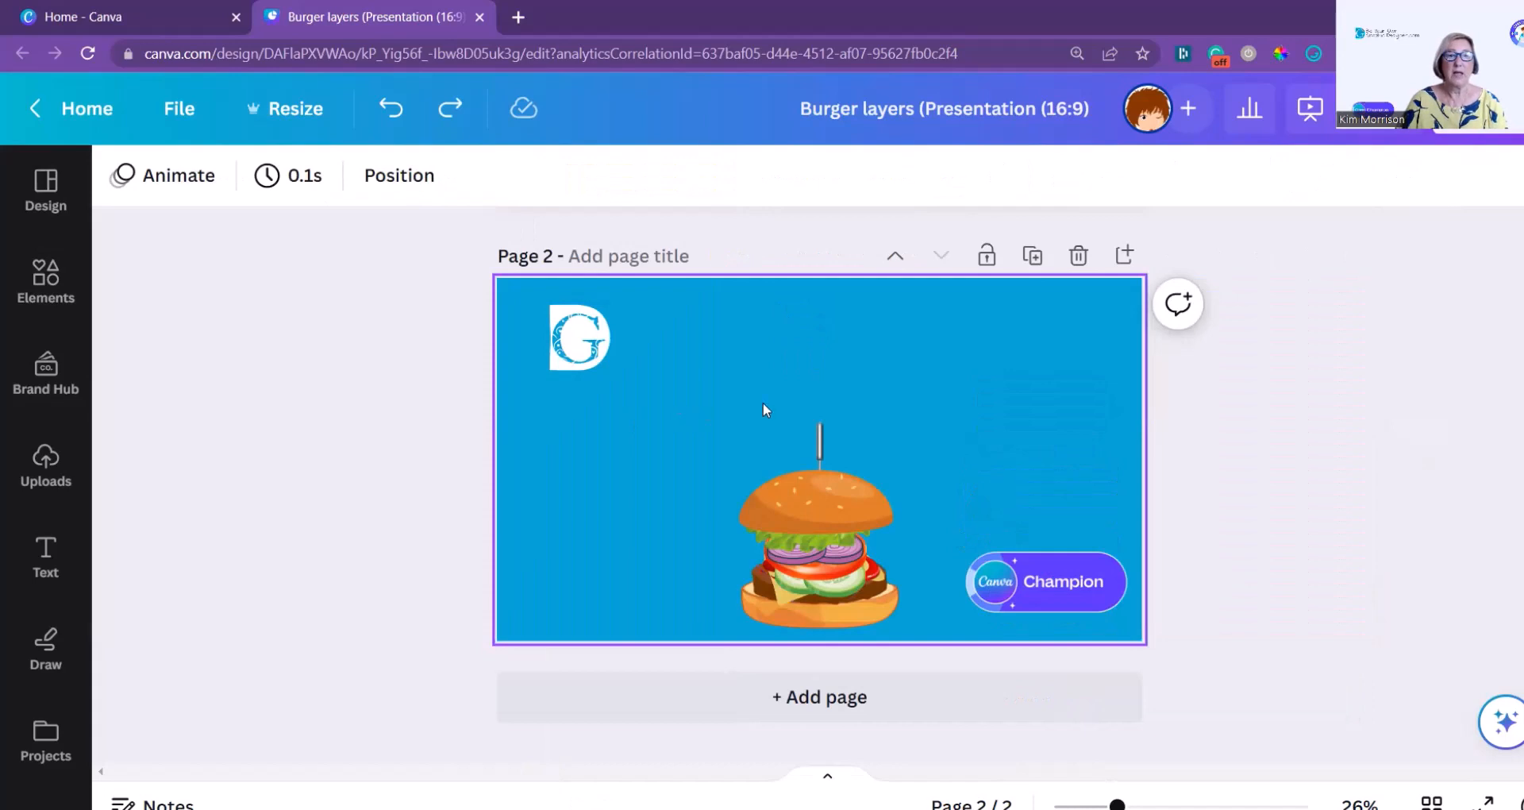
Select all the burger pieces including the skewer, move them up to the middle of the page, and group them
{"action": "left_click_drag", "start_coordinate": [679, 412], "coordinate": [949, 651]}
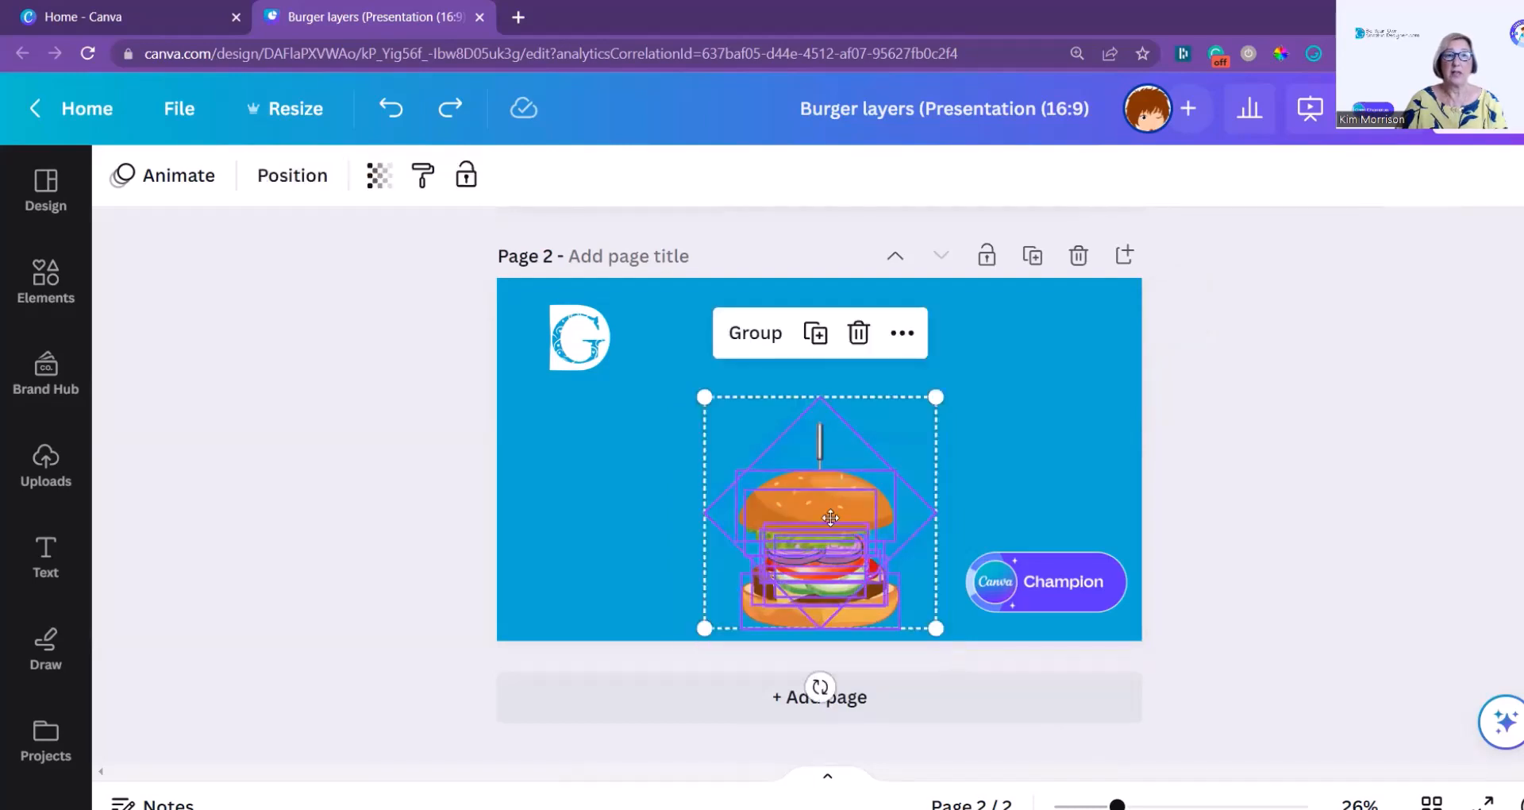
{"action": "left_click_drag", "start_coordinate": [822, 539], "coordinate": [820, 468]}
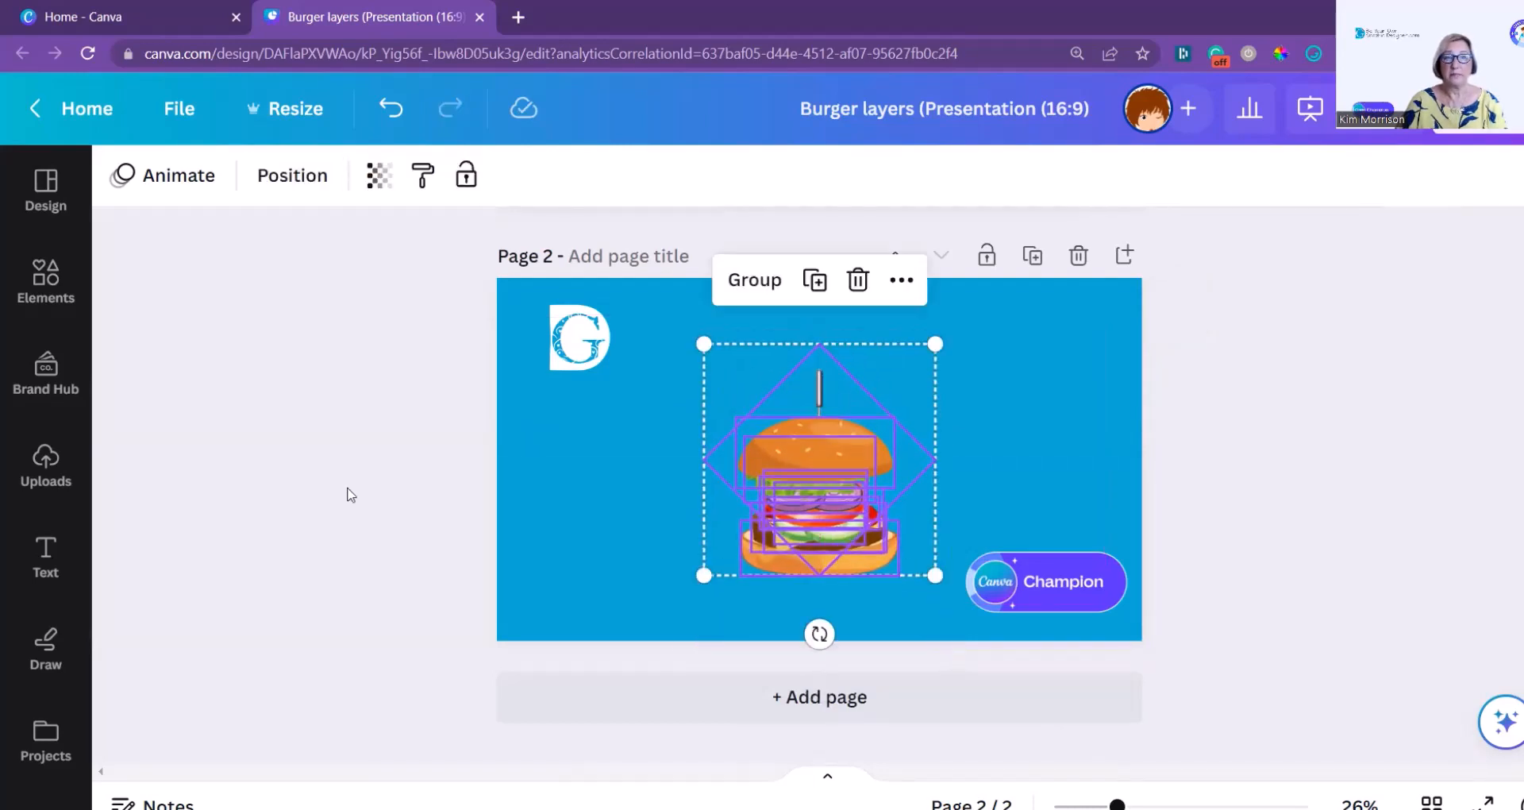
{"action": "left_click", "coordinate": [740, 296]}
{"action": "left_click", "coordinate": [1417, 548]}
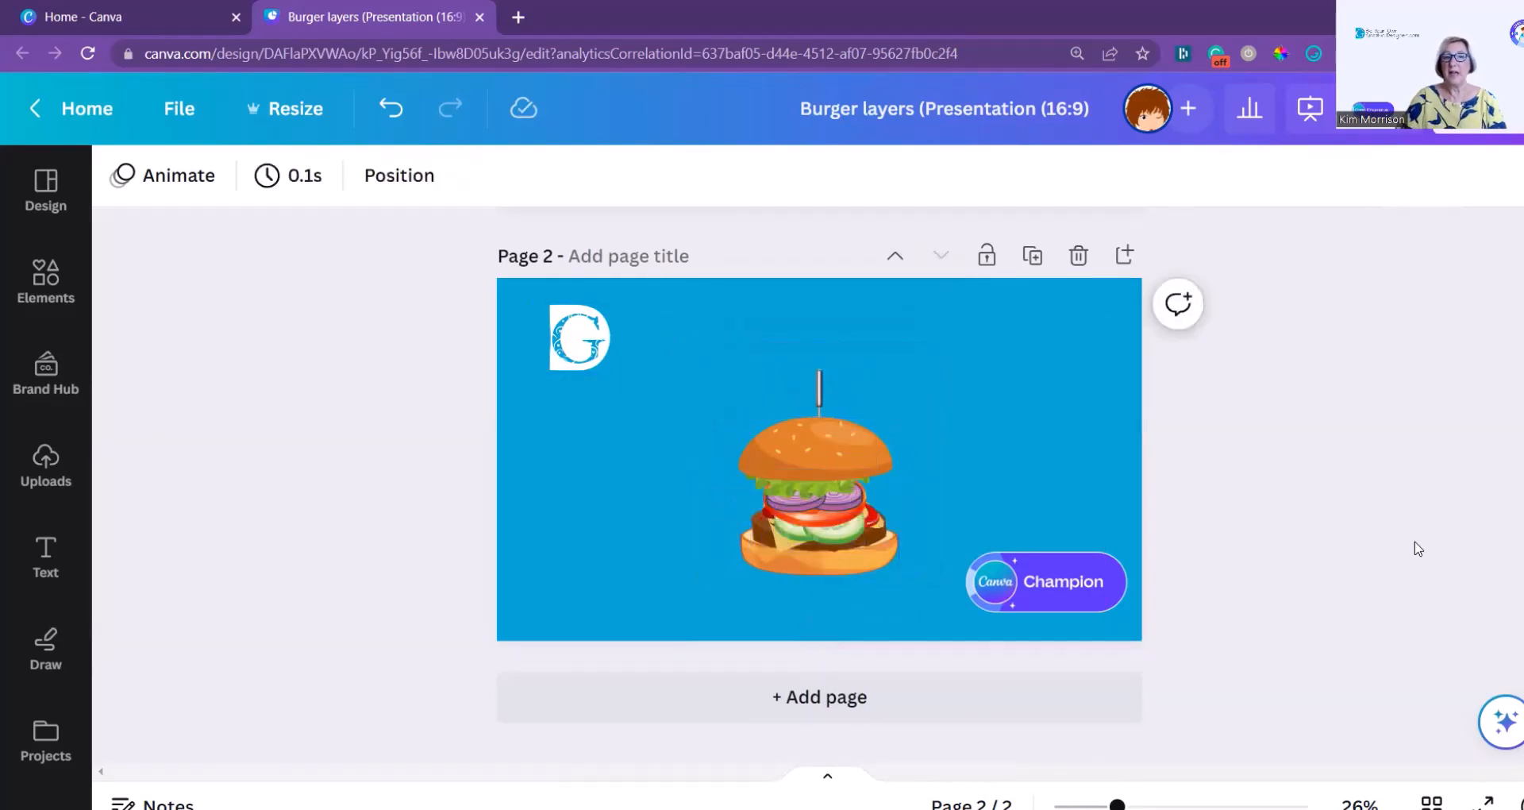